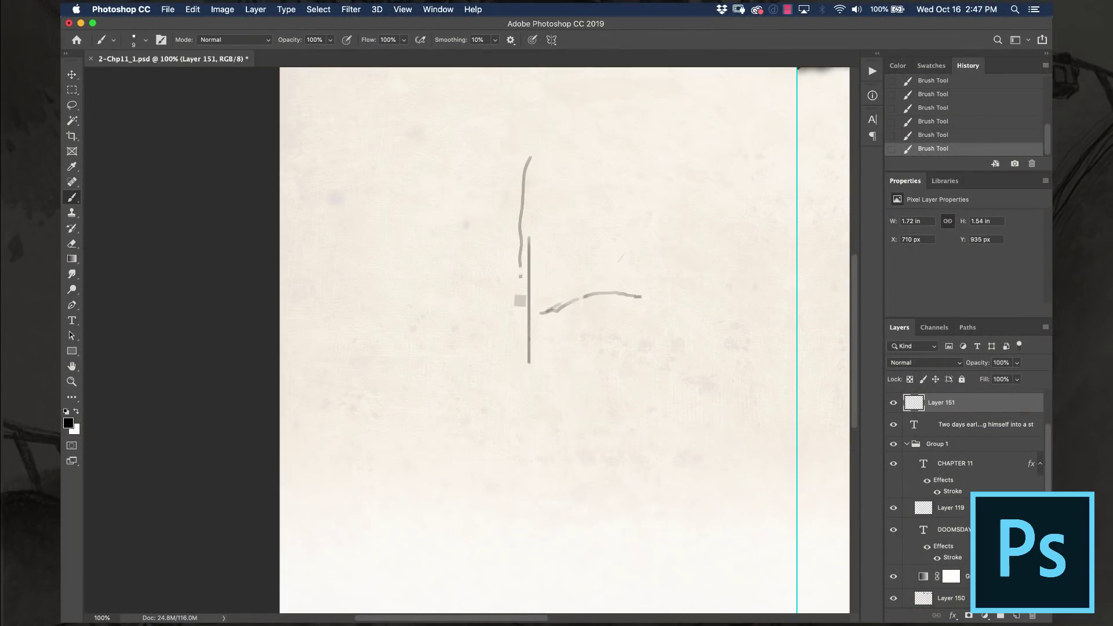
# - Sketch a first oval head with cheek and brow marks, then erase it
pyautogui.moveTo(554, 213); pyautogui.dragTo(561, 262)
pyautogui.moveTo(525, 152)
pyautogui.mouseDown()
pyautogui.moveTo(676, 239)
pyautogui.moveTo(488, 172)
pyautogui.moveTo(474, 332)
pyautogui.mouseUp()
pyautogui.moveTo(476, 299); pyautogui.dragTo(525, 316)
pyautogui.moveTo(516, 386); pyautogui.dragTo(522, 396)
pyautogui.moveTo(526, 316); pyautogui.dragTo(643, 297)
pyautogui.moveTo(628, 241); pyautogui.dragTo(648, 302)
pyautogui.moveTo(481, 234); pyautogui.dragTo(539, 253)
pyautogui.moveTo(576, 237); pyautogui.dragTo(594, 237)
pyautogui.hscroll(3, 520, 301)
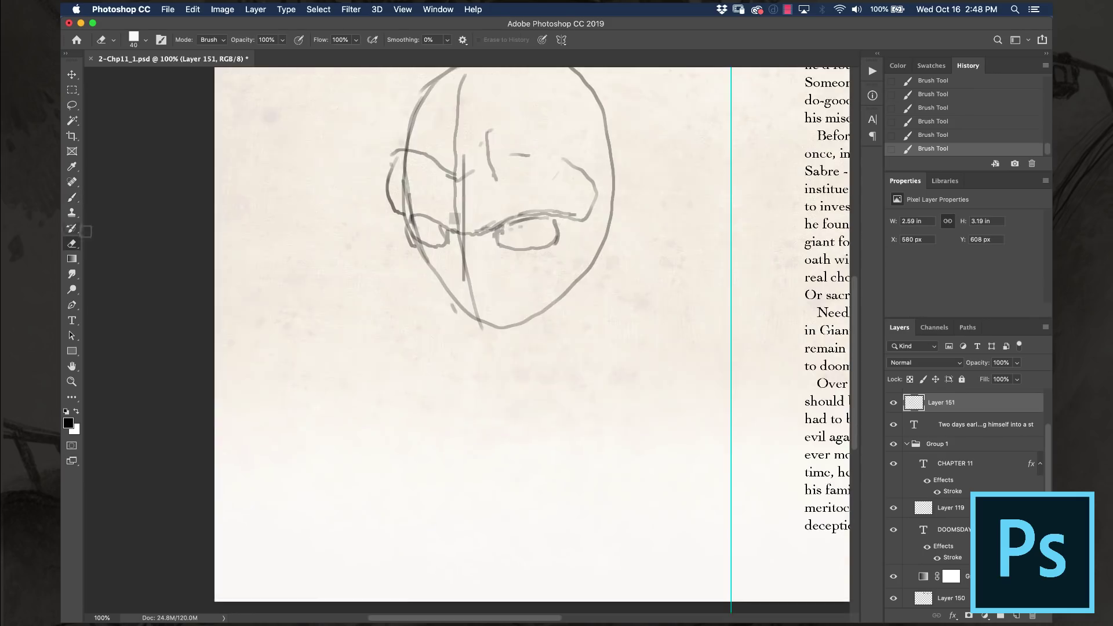
pyautogui.moveTo(556, 154); pyautogui.dragTo(522, 377)
pyautogui.moveTo(638, 174); pyautogui.dragTo(580, 377)
# - Redraw the head outline with guide lines across it
pyautogui.moveTo(458, 144); pyautogui.dragTo(478, 372)
pyautogui.moveTo(399, 249); pyautogui.dragTo(592, 197)
pyautogui.moveTo(435, 128); pyautogui.dragTo(408, 365)
pyautogui.moveTo(672, 186); pyautogui.dragTo(455, 434)
# - Lasso the new head sketch and enlarge it with Free Transform
pyautogui.moveTo(417, 160); pyautogui.dragTo(678, 186)
pyautogui.press('super+minus')
pyautogui.press('l')
pyautogui.moveTo(409, 419); pyautogui.dragTo(432, 395)
pyautogui.hotkey('ctrl', 't')
pyautogui.moveTo(452, 434); pyautogui.dragTo(533, 571)
pyautogui.press('Return')
pyautogui.hotkey('ctrl', 'd')
pyautogui.press('super+plus')
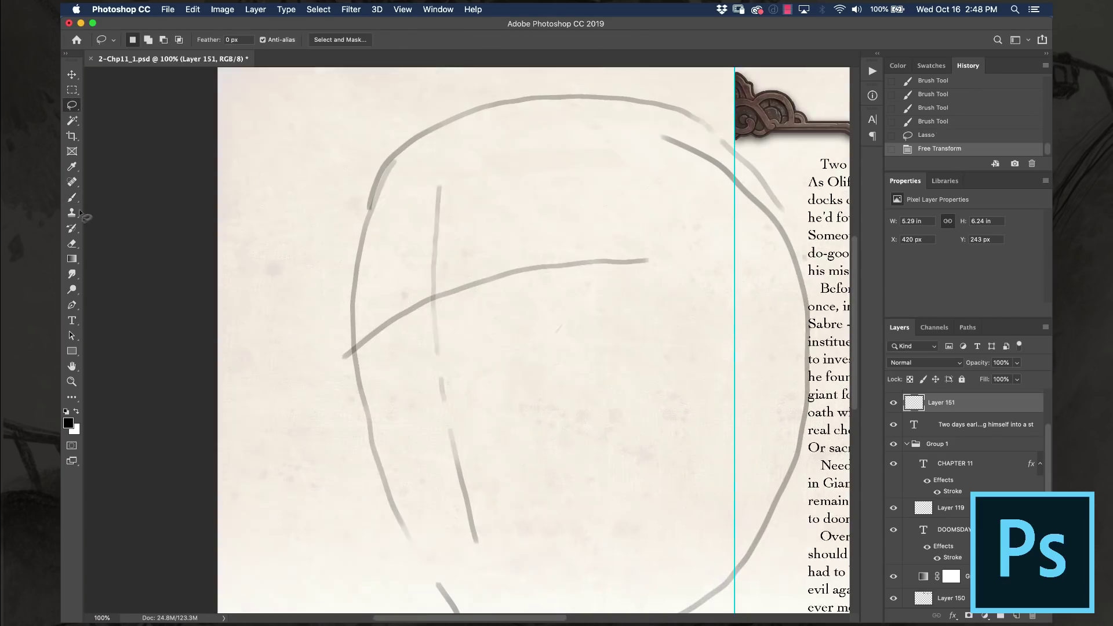
# - Draw the nose, brow, left ear and nostril, erasing the old guide lines
pyautogui.press('b')
pyautogui.moveTo(423, 310)
pyautogui.mouseDown()
pyautogui.moveTo(410, 416)
pyautogui.moveTo(469, 389)
pyautogui.mouseUp()
pyautogui.press('e')
pyautogui.moveTo(417, 336); pyautogui.dragTo(440, 406)
pyautogui.moveTo(438, 191); pyautogui.dragTo(455, 290)
pyautogui.press('b')
pyautogui.moveTo(454, 286)
pyautogui.mouseDown()
pyautogui.moveTo(540, 237)
pyautogui.moveTo(644, 244)
pyautogui.mouseUp()
pyautogui.moveTo(414, 305); pyautogui.dragTo(379, 383)
pyautogui.moveTo(447, 422); pyautogui.dragTo(504, 371)
pyautogui.moveTo(468, 421); pyautogui.dragTo(479, 426)
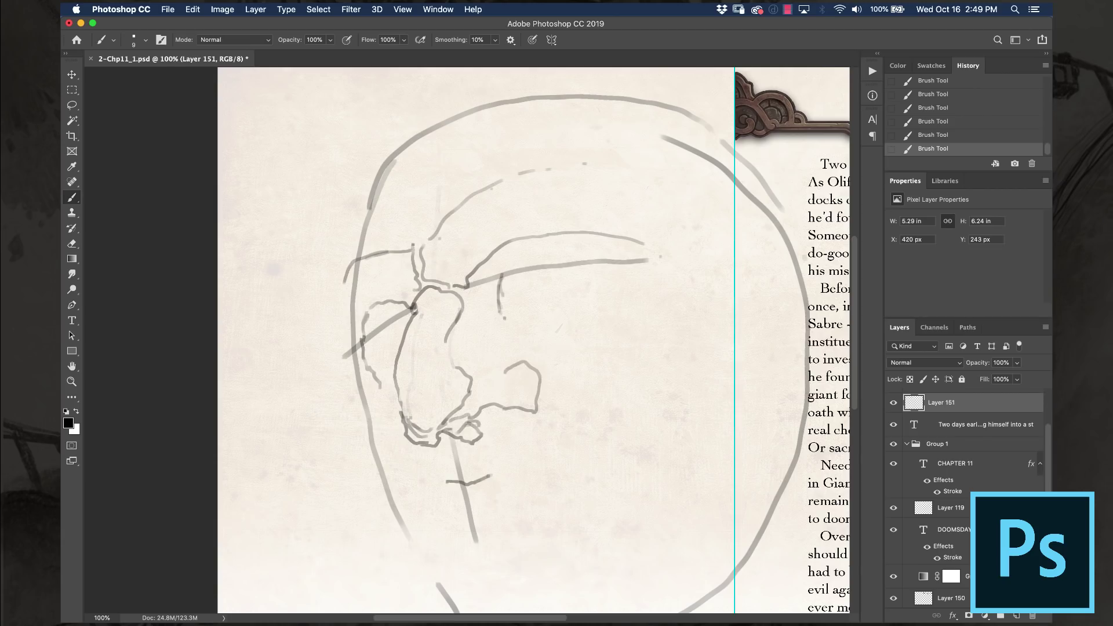
# - Add the mouth, chin, eye and lip lines, erasing leftover outline strokes
pyautogui.moveTo(474, 486)
pyautogui.mouseDown()
pyautogui.moveTo(656, 478)
pyautogui.moveTo(420, 534)
pyautogui.mouseUp()
pyautogui.scroll(-4, 419, 534)
pyautogui.moveTo(486, 169); pyautogui.dragTo(587, 152)
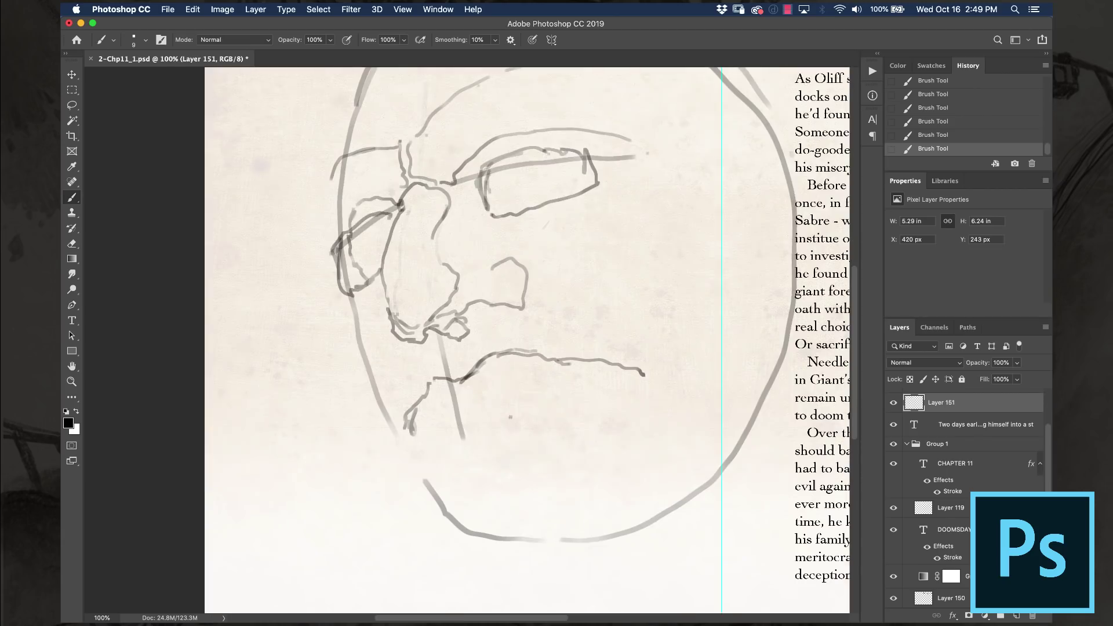
pyautogui.moveTo(509, 387)
pyautogui.mouseDown()
pyautogui.moveTo(442, 461)
pyautogui.moveTo(580, 529)
pyautogui.mouseUp()
pyautogui.press('e')
pyautogui.moveTo(426, 481); pyautogui.dragTo(516, 539)
pyautogui.moveTo(499, 168); pyautogui.dragTo(577, 156)
pyautogui.moveTo(341, 232); pyautogui.dragTo(371, 269)
pyautogui.moveTo(455, 184); pyautogui.dragTo(475, 177)
# - Trim the lip, then draw the right eye, jaw and cheek contours and chin mark
pyautogui.press('b')
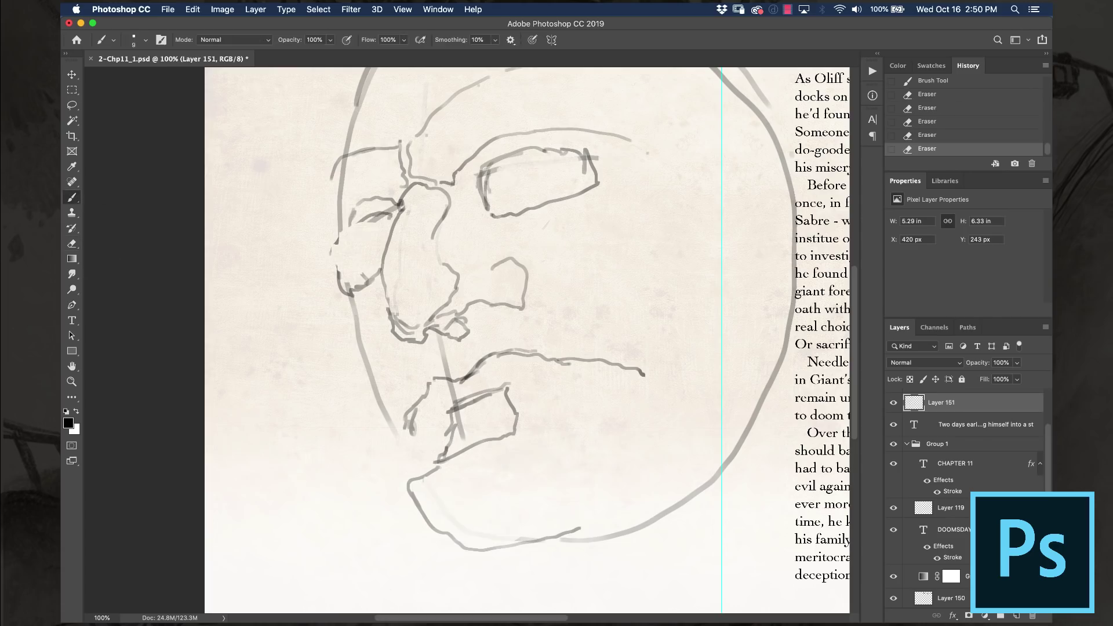
pyautogui.press('e')
pyautogui.moveTo(457, 413)
pyautogui.mouseDown()
pyautogui.moveTo(461, 441)
pyautogui.moveTo(506, 387)
pyautogui.mouseUp()
pyautogui.press('b')
pyautogui.moveTo(629, 164); pyautogui.dragTo(604, 258)
pyautogui.moveTo(496, 235); pyautogui.dragTo(624, 267)
pyautogui.moveTo(336, 273); pyautogui.dragTo(383, 336)
pyautogui.moveTo(356, 339); pyautogui.dragTo(429, 543)
pyautogui.moveTo(527, 434); pyautogui.dragTo(608, 498)
pyautogui.moveTo(698, 434); pyautogui.dragTo(606, 516)
pyautogui.moveTo(618, 346); pyautogui.dragTo(644, 383)
pyautogui.moveTo(399, 403); pyautogui.dragTo(409, 423)
# - With a larger brush, shade the brows, under the nose, mouth, chin and jaw dark grey
pyautogui.scroll(3, 522, 348)
pyautogui.press(']')
pyautogui.press(']')
pyautogui.press(']')
pyautogui.press(']')
pyautogui.press(']')
pyautogui.moveTo(429, 258)
pyautogui.mouseDown()
pyautogui.moveTo(557, 192)
pyautogui.moveTo(594, 218)
pyautogui.mouseUp()
pyautogui.moveTo(374, 279)
pyautogui.mouseDown()
pyautogui.moveTo(290, 284)
pyautogui.moveTo(295, 337)
pyautogui.mouseUp()
pyautogui.moveTo(371, 400)
pyautogui.mouseDown()
pyautogui.moveTo(432, 380)
pyautogui.moveTo(498, 380)
pyautogui.mouseUp()
pyautogui.moveTo(424, 385)
pyautogui.mouseDown()
pyautogui.moveTo(383, 446)
pyautogui.moveTo(379, 495)
pyautogui.mouseUp()
pyautogui.moveTo(441, 420)
pyautogui.mouseDown()
pyautogui.moveTo(598, 438)
pyautogui.moveTo(618, 452)
pyautogui.mouseUp()
pyautogui.scroll(-5, 361, 399)
pyautogui.moveTo(361, 399)
pyautogui.mouseDown()
pyautogui.moveTo(539, 362)
pyautogui.moveTo(418, 464)
pyautogui.moveTo(557, 429)
pyautogui.mouseUp()
pyautogui.moveTo(571, 418); pyautogui.dragTo(690, 290)
pyautogui.moveTo(476, 154); pyautogui.dragTo(615, 249)
# - Shrink the brush and try a thin line at the left, then undo it
pyautogui.press('[')
pyautogui.press('[')
pyautogui.press('[')
pyautogui.scroll(2, 326, 234)
pyautogui.hscroll(-2, 325, 233)
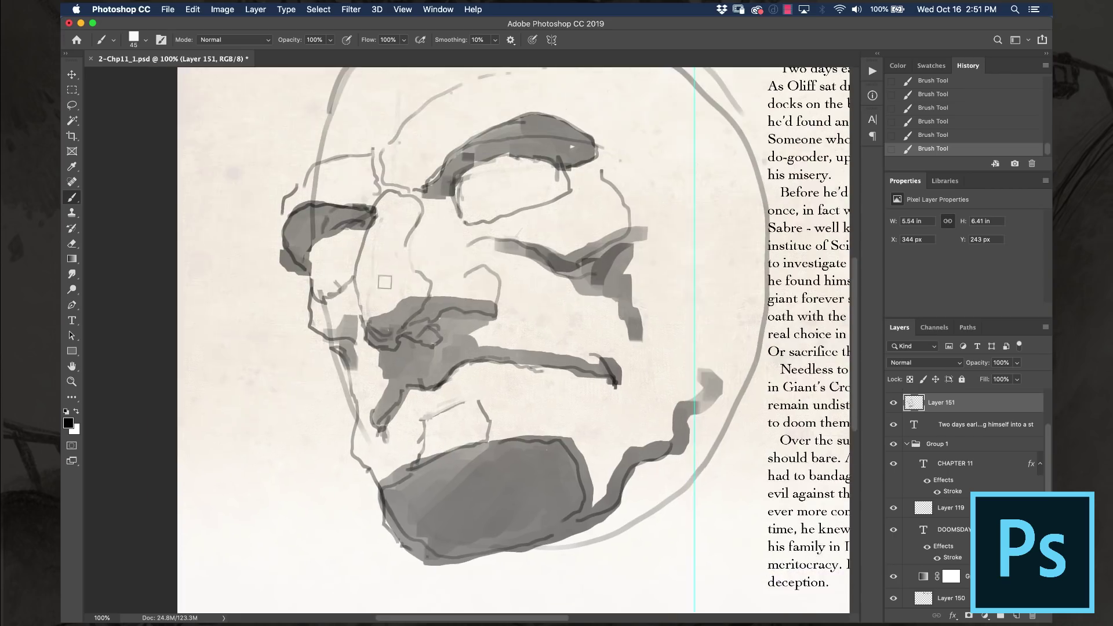
pyautogui.moveTo(214, 331); pyautogui.dragTo(284, 292)
pyautogui.press('cmd+z')
pyautogui.hscroll(4, 348, 293)
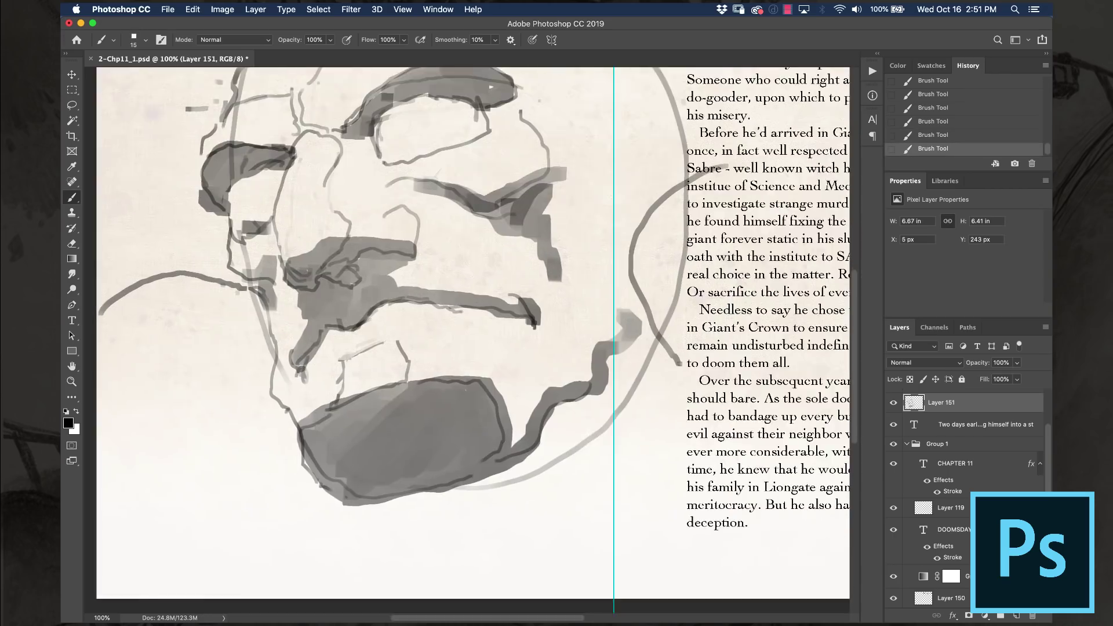
pyautogui.scroll(4, 522, 295)
# - Scale the face drawing down to about 87% with Free Transform
pyautogui.press('cmd+t')
pyautogui.moveTo(665, 297); pyautogui.dragTo(604, 306)
pyautogui.press('Return')
pyautogui.scroll(2, 510, 342)
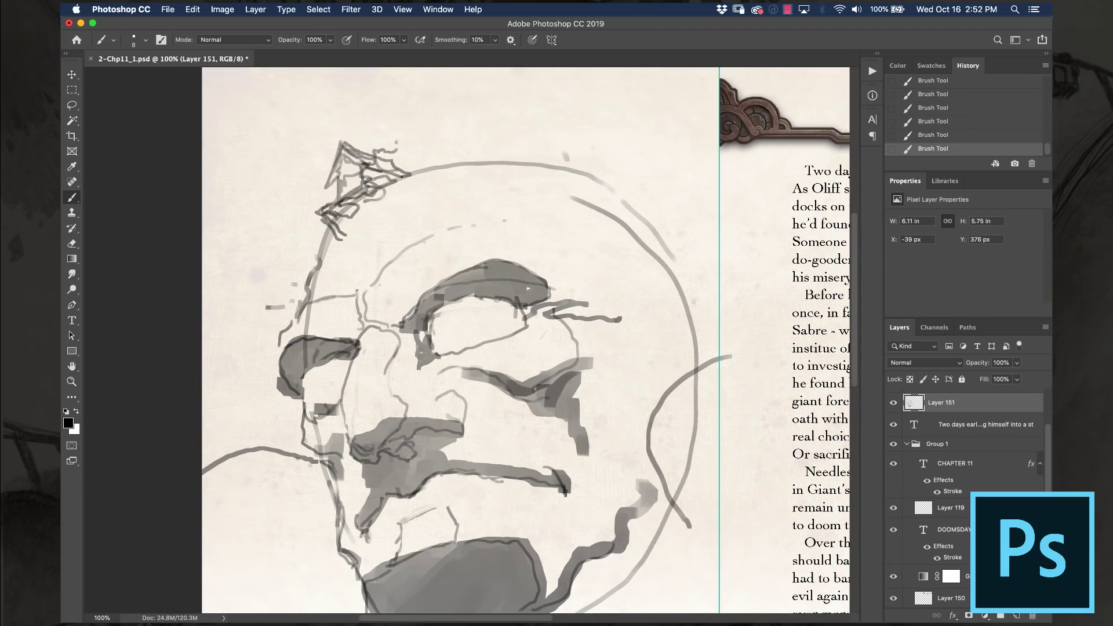
# - Darken the lower-left mouth area and add a curving stroke beside the head
pyautogui.scroll(-3, 526, 342)
pyautogui.hscroll(-2, 526, 342)
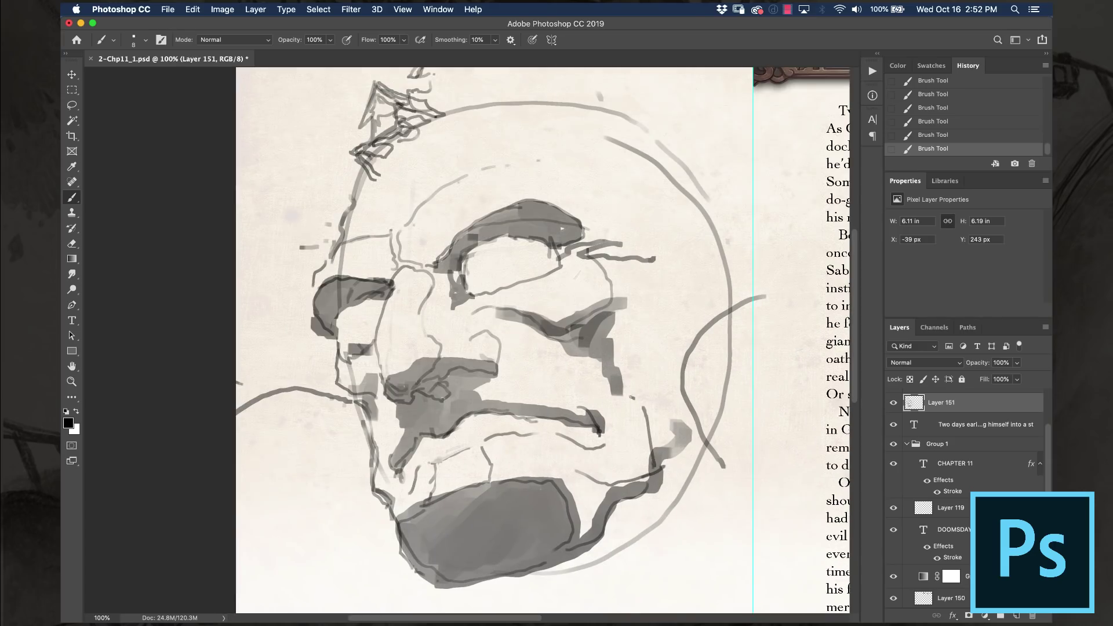
pyautogui.moveTo(414, 427); pyautogui.dragTo(487, 400)
pyautogui.moveTo(416, 423); pyautogui.dragTo(406, 454)
pyautogui.moveTo(579, 168); pyautogui.dragTo(679, 217)
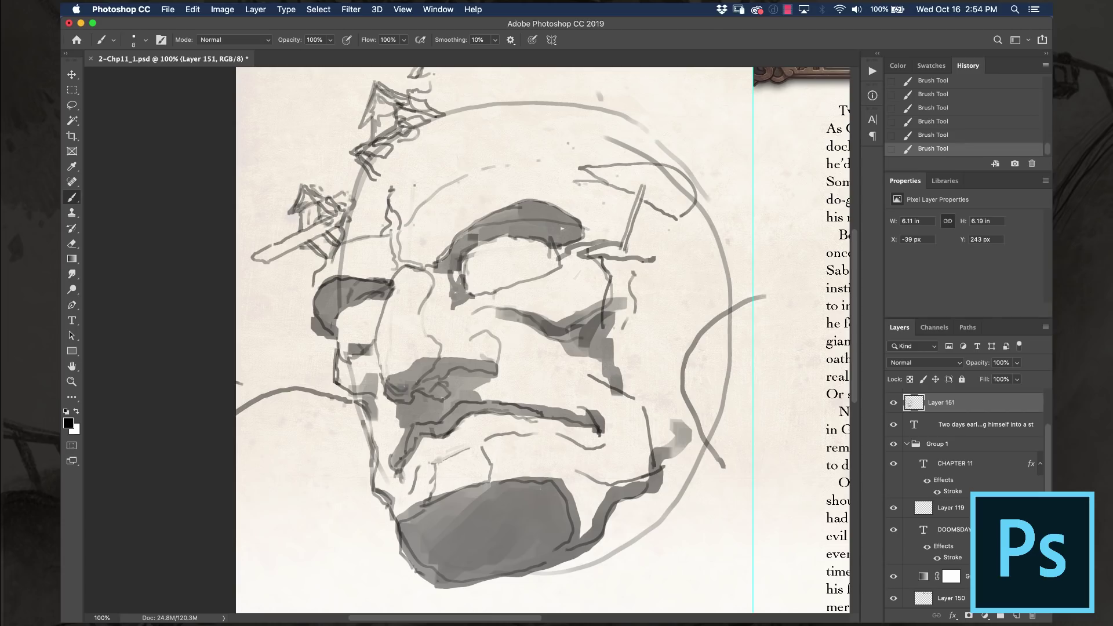
pyautogui.scroll(3, 542, 344)
pyautogui.hscroll(-1, 543, 343)
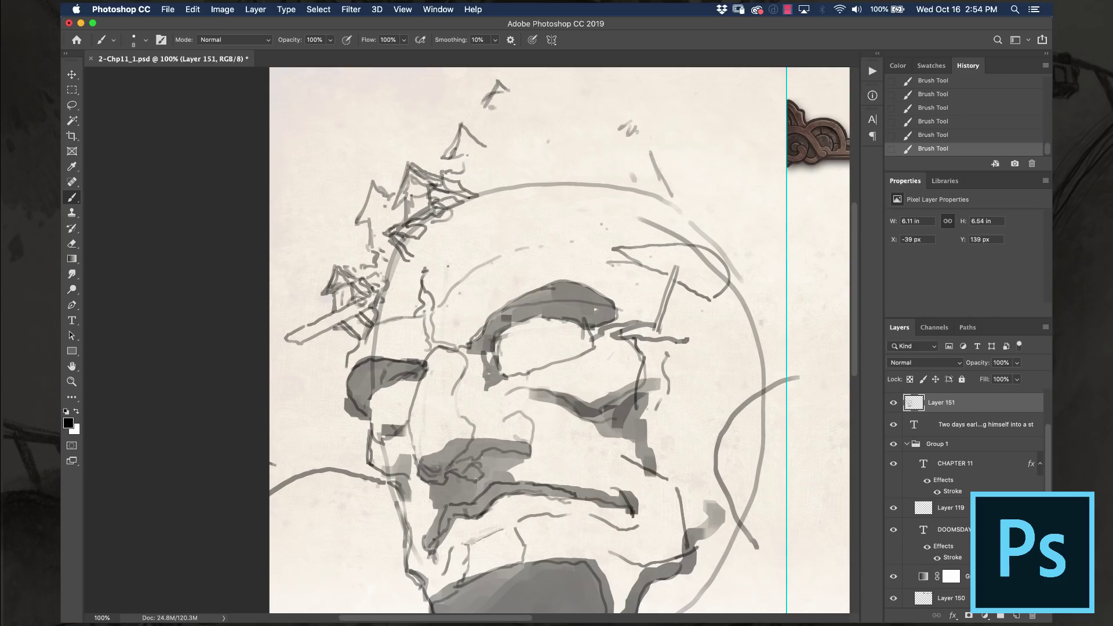
# - Sketch crown spikes, two forehead band lines and a spiky building at the right
pyautogui.moveTo(524, 121); pyautogui.dragTo(528, 165)
pyautogui.moveTo(447, 270); pyautogui.dragTo(619, 248)
pyautogui.moveTo(456, 246); pyautogui.dragTo(621, 236)
pyautogui.moveTo(523, 221); pyautogui.dragTo(566, 219)
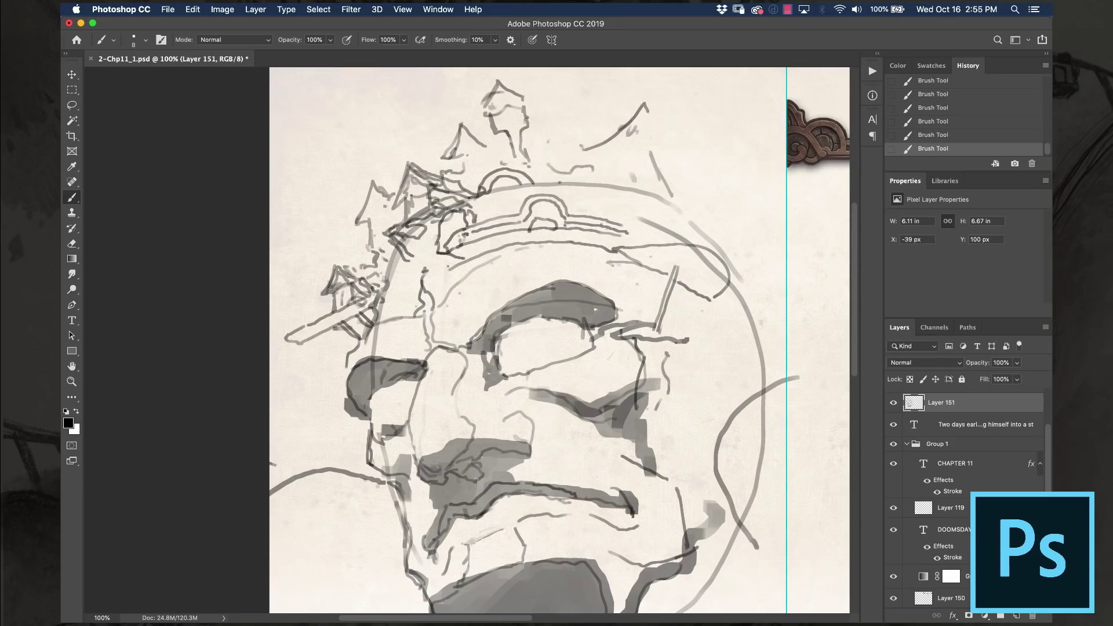
pyautogui.moveTo(642, 139); pyautogui.dragTo(695, 243)
pyautogui.moveTo(707, 180); pyautogui.dragTo(748, 281)
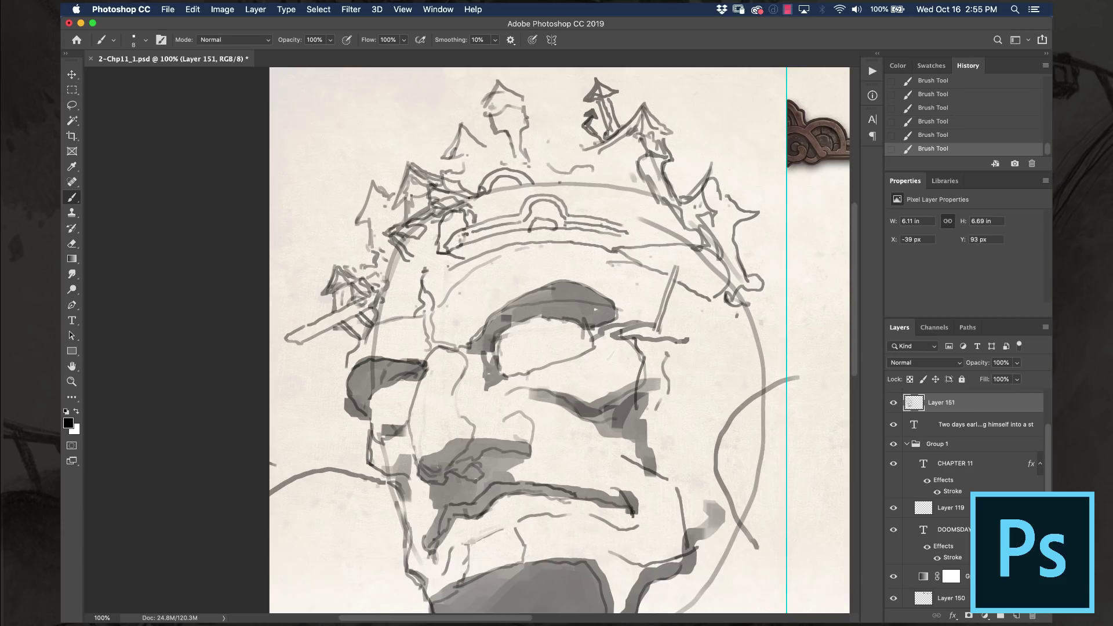
pyautogui.scroll(3, 556, 342)
pyautogui.moveTo(551, 177); pyautogui.dragTo(525, 197)
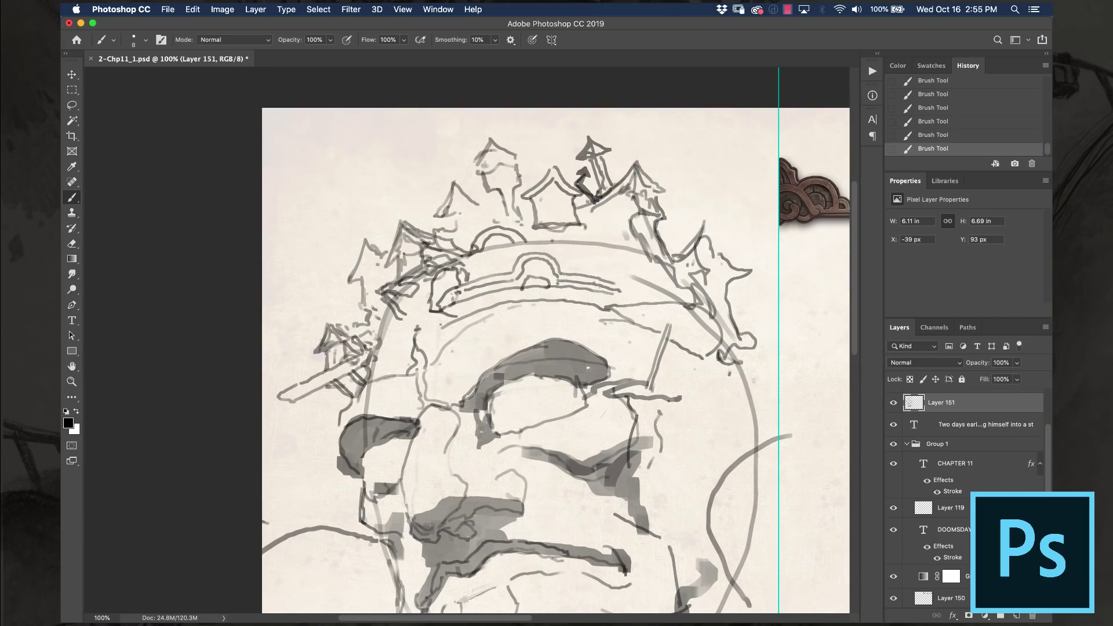
pyautogui.moveTo(528, 250)
pyautogui.mouseDown()
pyautogui.moveTo(591, 226)
pyautogui.moveTo(586, 268)
pyautogui.mouseUp()
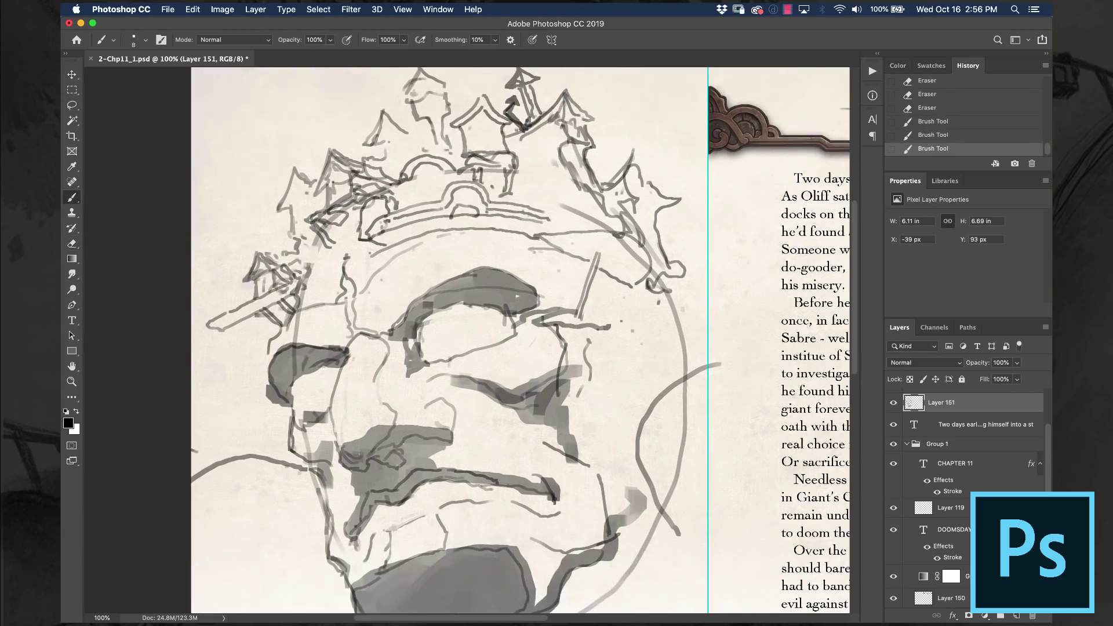
# - Draw and refine the eyebrow strokes, adding more lines near the crown
pyautogui.scroll(-5, 522, 342)
pyautogui.hscroll(-2, 522, 342)
pyautogui.moveTo(563, 240); pyautogui.dragTo(681, 267)
pyautogui.moveTo(554, 240); pyautogui.dragTo(589, 235)
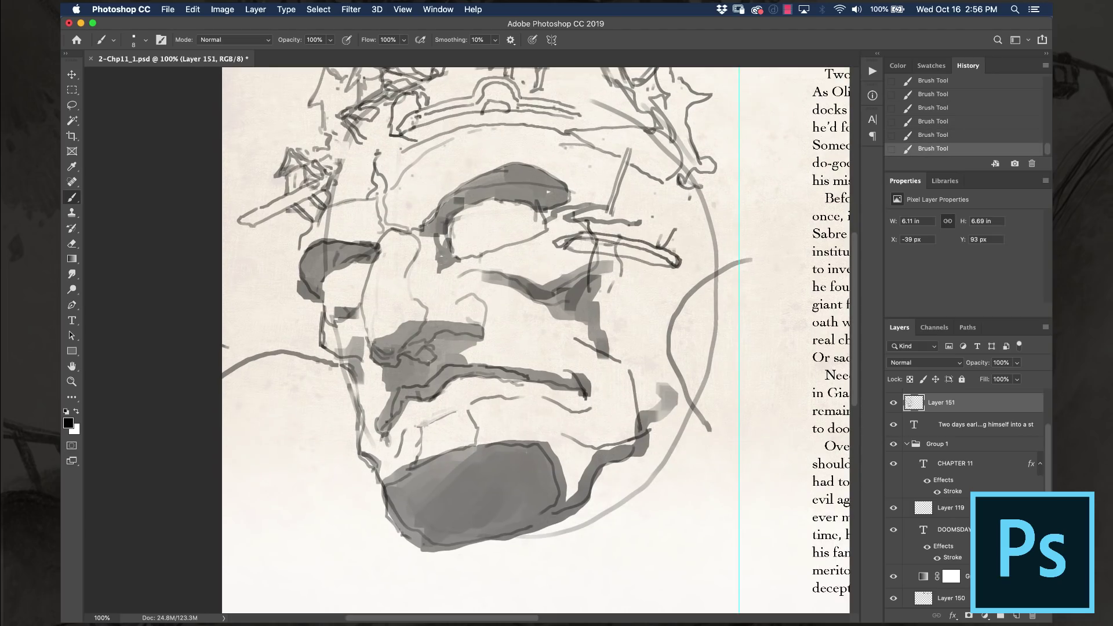
pyautogui.moveTo(710, 182); pyautogui.dragTo(800, 200)
pyautogui.scroll(3, 505, 342)
pyautogui.hscroll(2, 504, 342)
pyautogui.moveTo(676, 234); pyautogui.dragTo(690, 274)
pyautogui.moveTo(638, 203)
pyautogui.mouseDown()
pyautogui.moveTo(696, 281)
pyautogui.moveTo(737, 298)
pyautogui.moveTo(658, 342)
pyautogui.mouseUp()
# - Save the sketch and add a small diamond and a tilted shape at the left
pyautogui.press('super+s')
pyautogui.click(787, 9)
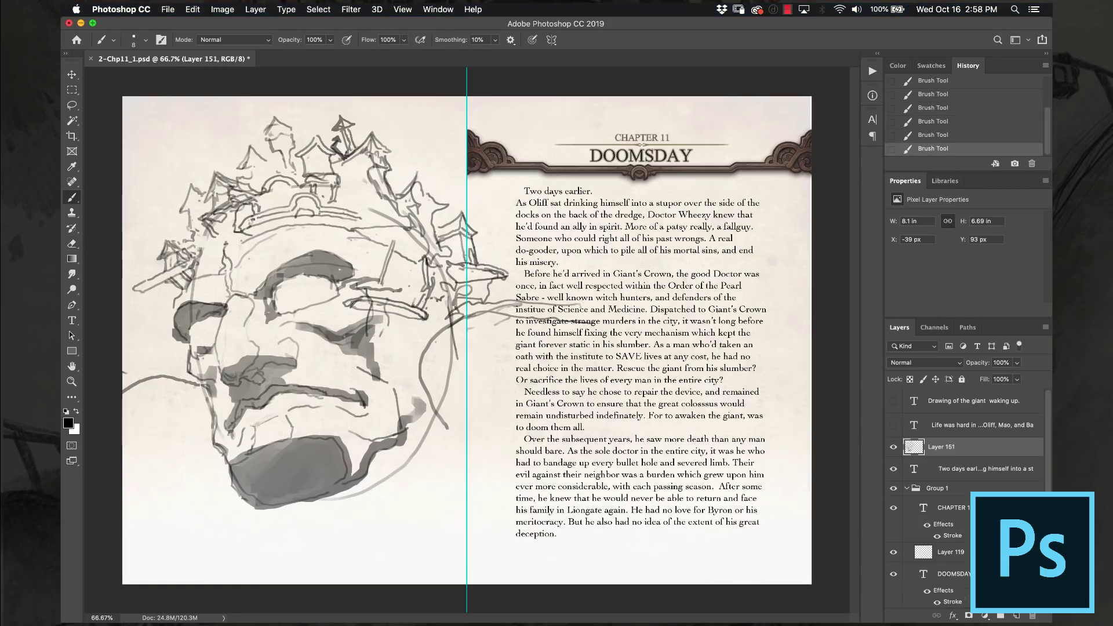
pyautogui.press('super+z')
pyautogui.moveTo(139, 212)
pyautogui.mouseDown()
pyautogui.moveTo(151, 235)
pyautogui.moveTo(148, 215)
pyautogui.mouseUp()
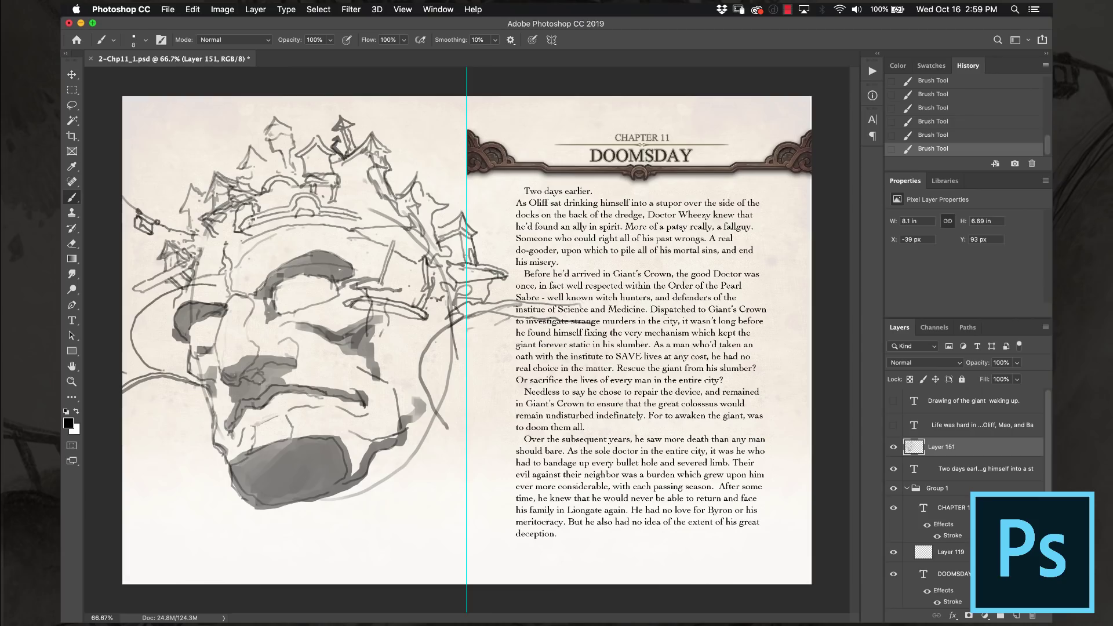
pyautogui.moveTo(151, 312); pyautogui.dragTo(163, 301)
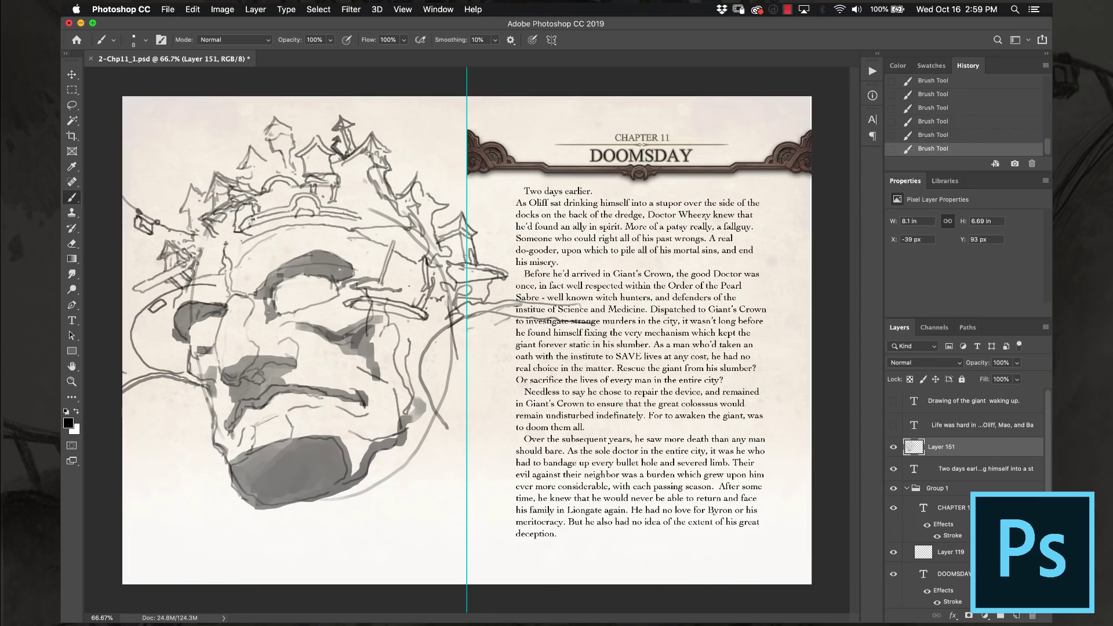
# - Warp the drawing with Filter > Liquify and apply it
pyautogui.click(350, 10)
pyautogui.click(365, 114)
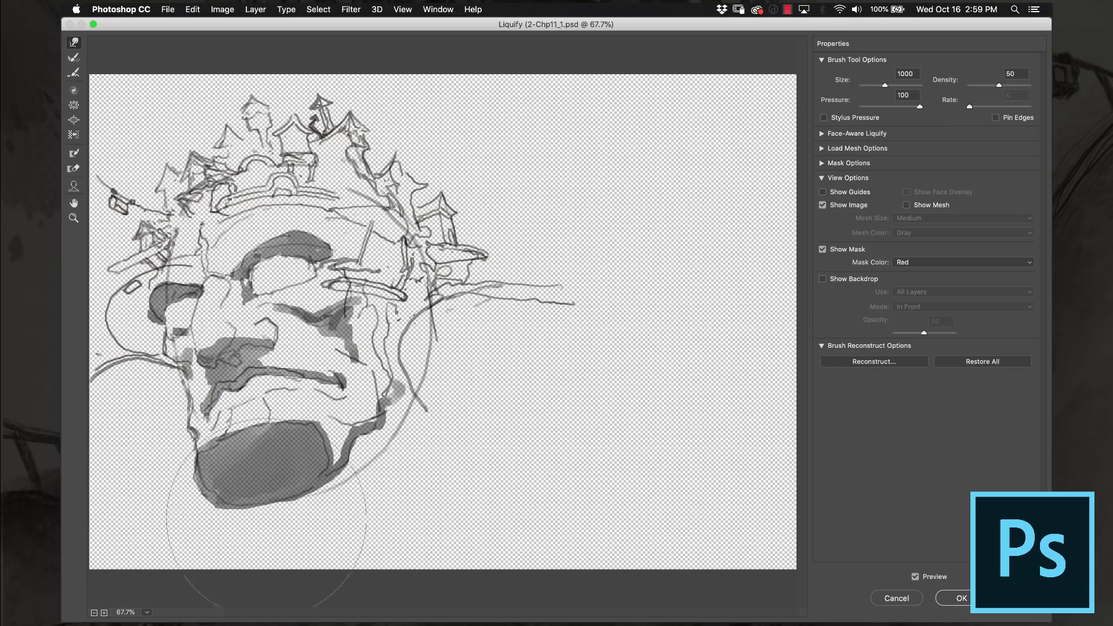
pyautogui.click(961, 598)
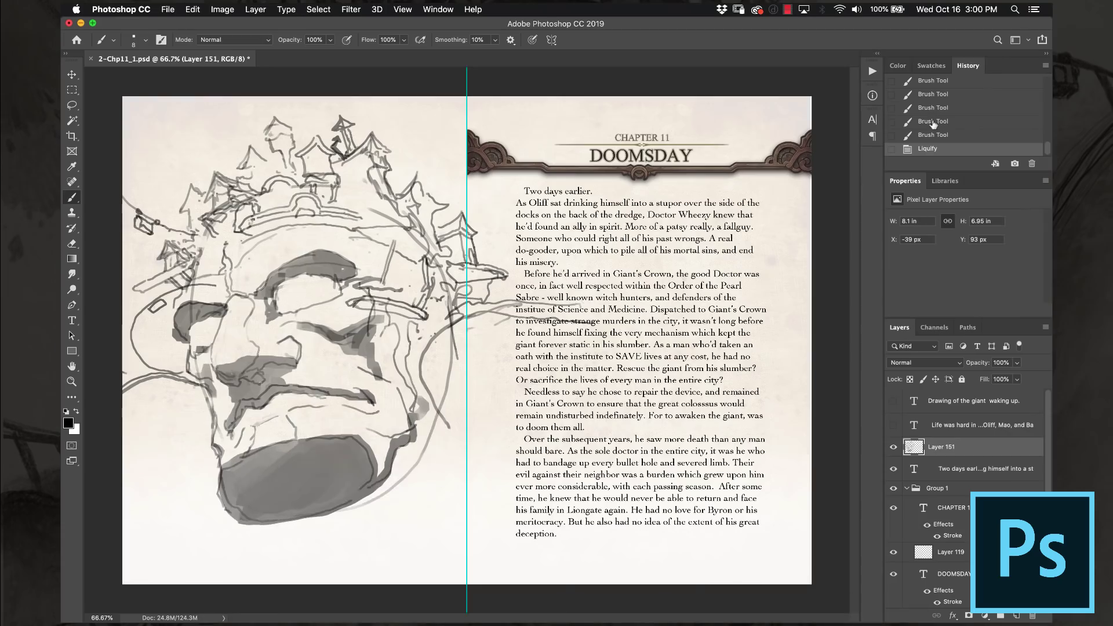
# - On a new layer, paint grey at the lower left and soften it with a textured 200 px smudge tip
pyautogui.press('super+shift+n')
pyautogui.press('Return')
pyautogui.moveTo(125, 382); pyautogui.dragTo(296, 542)
pyautogui.press('r')
pyautogui.moveTo(261, 507); pyautogui.dragTo(316, 548)
pyautogui.moveTo(128, 510); pyautogui.dragTo(165, 536)
pyautogui.rightClick(195, 348)
pyautogui.doubleClick(232, 511)
pyautogui.moveTo(232, 493); pyautogui.dragTo(348, 574)
pyautogui.moveTo(133, 440); pyautogui.dragTo(243, 574)
# - Paint large grey tones over the lower face
pyautogui.press('b')
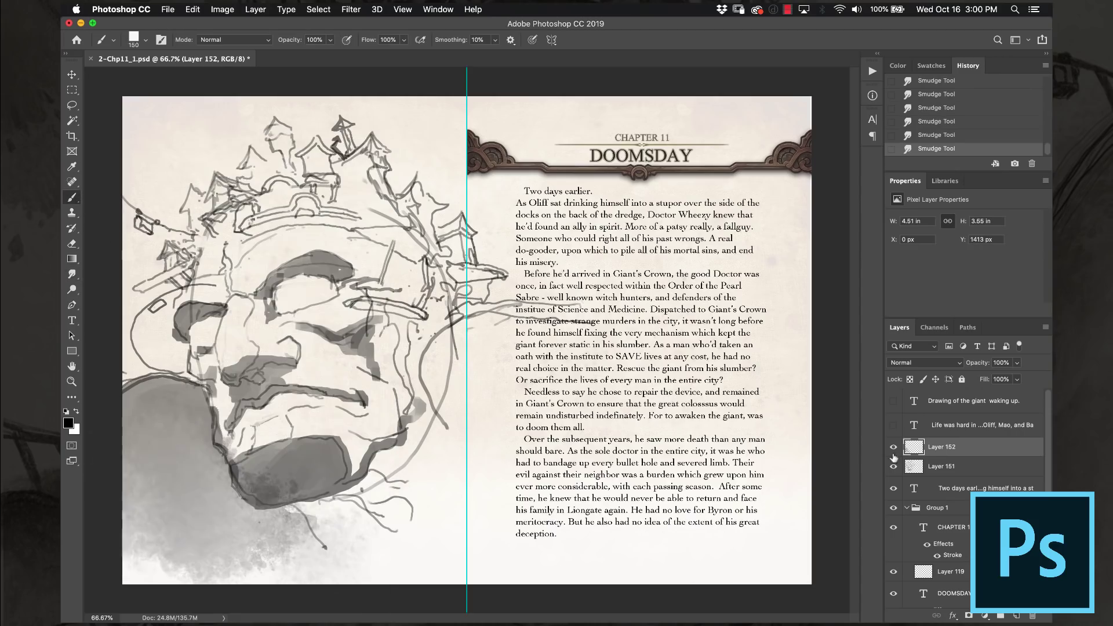
pyautogui.moveTo(377, 443); pyautogui.dragTo(406, 472)
pyautogui.moveTo(293, 493); pyautogui.dragTo(333, 525)
pyautogui.moveTo(441, 313); pyautogui.dragTo(325, 539)
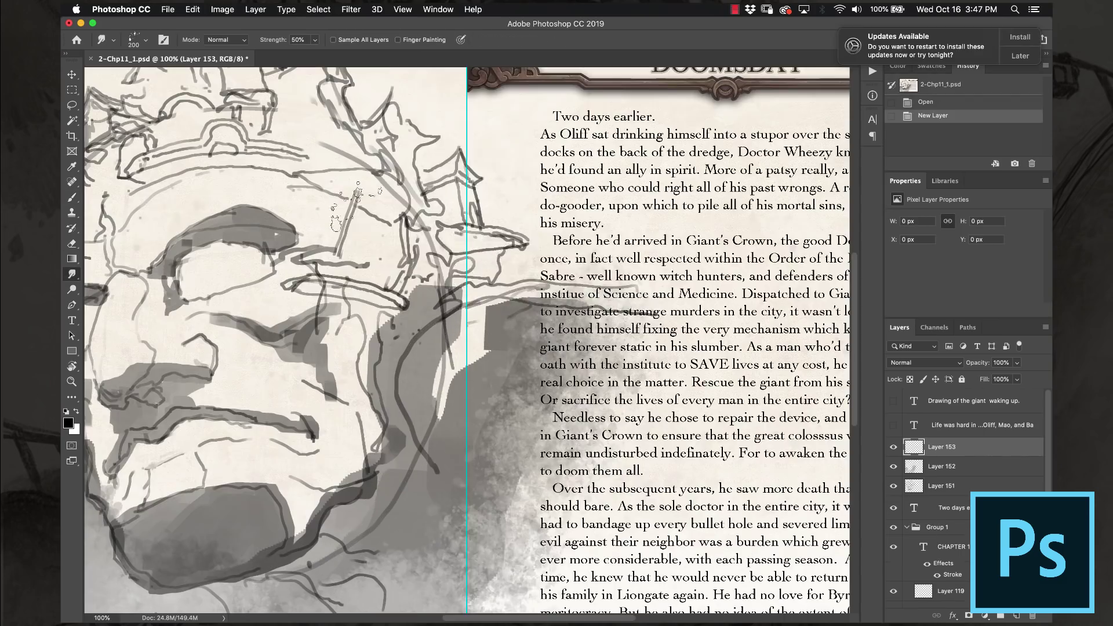
# - Tilt the canvas and paint grey bands over the crown, forehead and the crown's left spikes
pyautogui.rightClick(336, 223)
pyautogui.press('r')
pyautogui.moveTo(336, 223)
pyautogui.mouseDown()
pyautogui.moveTo(301, 313)
pyautogui.moveTo(325, 302)
pyautogui.mouseUp()
pyautogui.press('b')
pyautogui.moveTo(388, 284)
pyautogui.mouseDown()
pyautogui.moveTo(586, 168)
pyautogui.moveTo(748, 122)
pyautogui.moveTo(394, 157)
pyautogui.moveTo(324, 272)
pyautogui.mouseUp()
pyautogui.moveTo(365, 325); pyautogui.dragTo(316, 400)
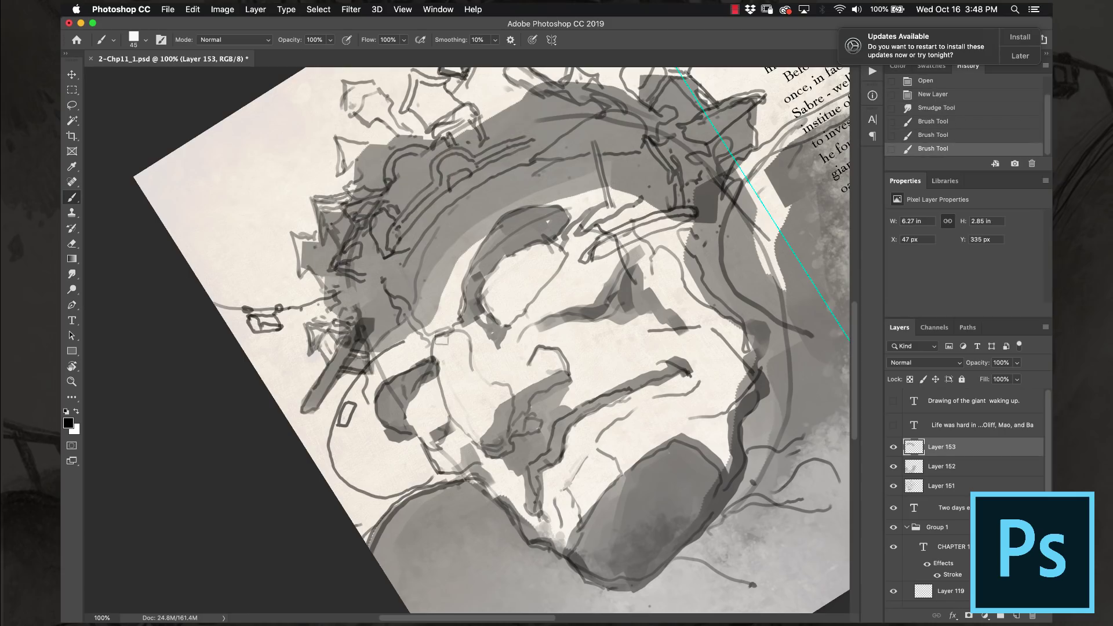
pyautogui.moveTo(376, 350); pyautogui.dragTo(368, 414)
pyautogui.moveTo(591, 261)
pyautogui.mouseDown()
pyautogui.moveTo(702, 215)
pyautogui.moveTo(668, 338)
pyautogui.mouseUp()
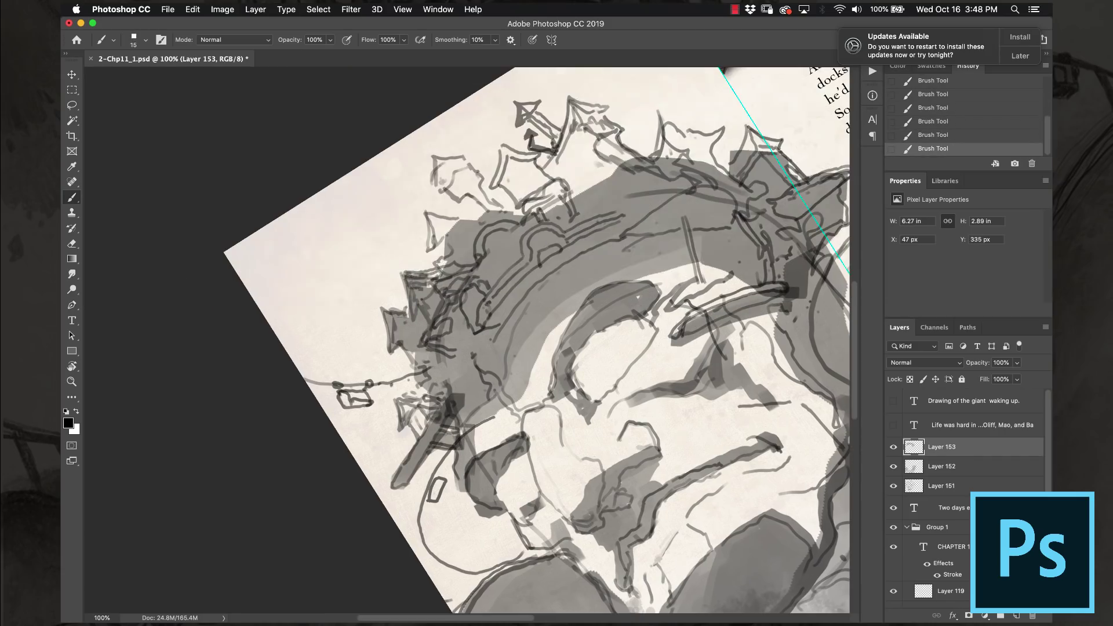
pyautogui.moveTo(441, 197)
pyautogui.mouseDown()
pyautogui.moveTo(473, 157)
pyautogui.moveTo(464, 191)
pyautogui.moveTo(511, 185)
pyautogui.moveTo(533, 156)
pyautogui.mouseUp()
# - Smudge texture into the crown strokes with a scattered texture tip
pyautogui.press('r')
pyautogui.moveTo(511, 197)
pyautogui.mouseDown()
pyautogui.moveTo(539, 174)
pyautogui.moveTo(557, 116)
pyautogui.moveTo(556, 145)
pyautogui.moveTo(632, 174)
pyautogui.mouseUp()
pyautogui.rightClick(624, 222)
pyautogui.scroll(-6, 650, 377)
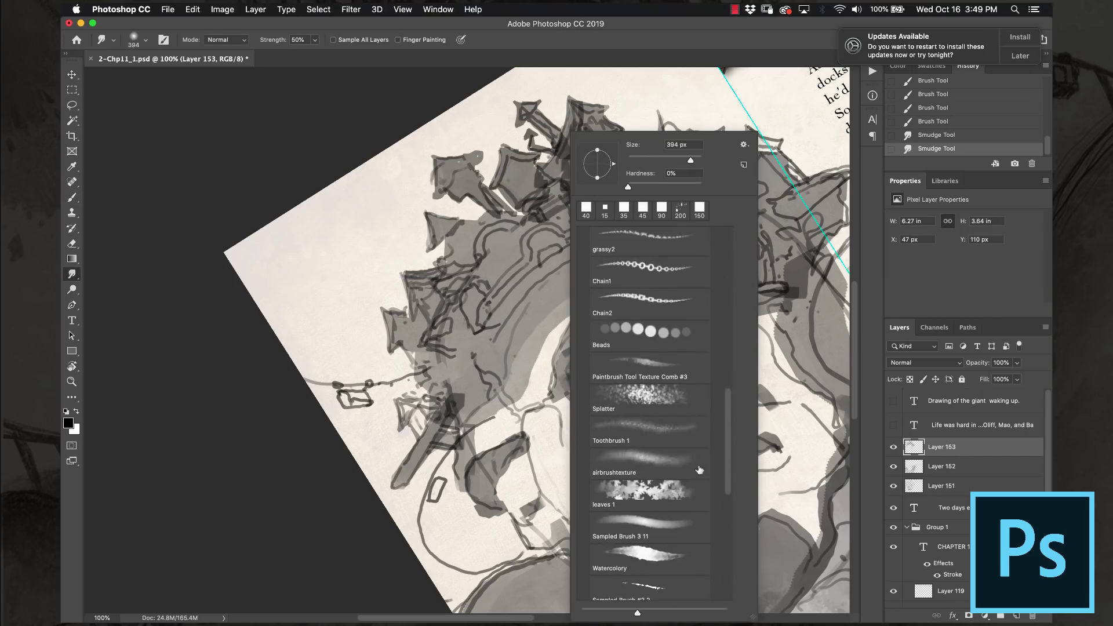
pyautogui.doubleClick(643, 360)
pyautogui.moveTo(557, 168)
pyautogui.mouseDown()
pyautogui.moveTo(603, 209)
pyautogui.moveTo(580, 139)
pyautogui.moveTo(713, 139)
pyautogui.moveTo(783, 168)
pyautogui.mouseUp()
pyautogui.moveTo(224, 278); pyautogui.dragTo(249, 377)
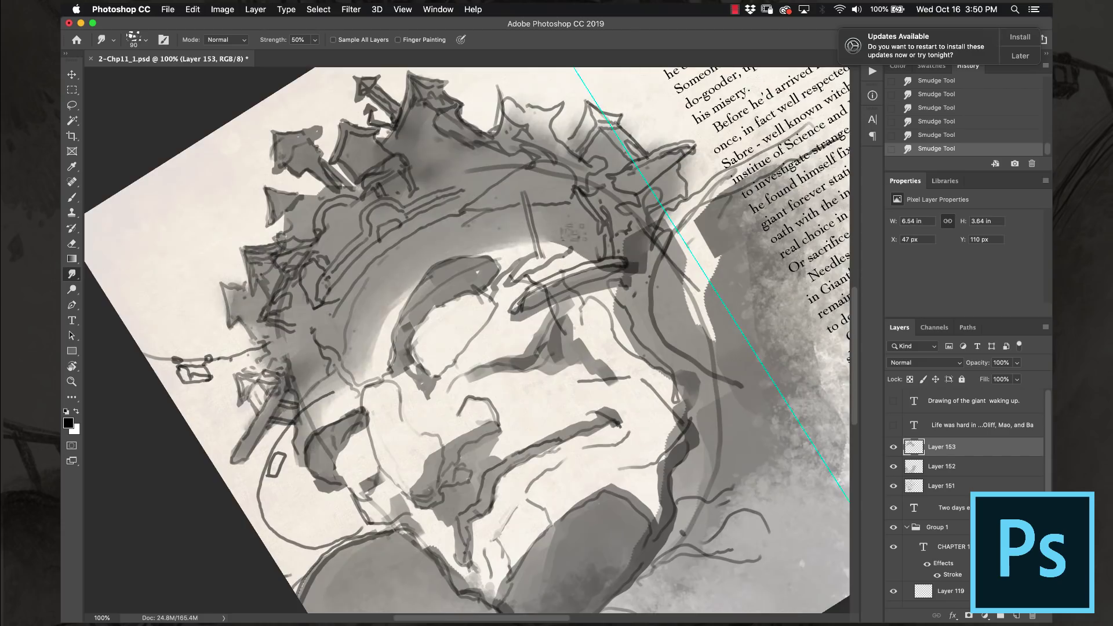
# - Merge Layer 153 down into Layer 152 and smudge the merged grey washes
pyautogui.press('super+comma')
pyautogui.press('super+comma')
pyautogui.hotkey('alt', '[')
pyautogui.hotkey('ctrl', 'e')
pyautogui.moveTo(644, 371)
pyautogui.mouseDown()
pyautogui.moveTo(667, 429)
pyautogui.moveTo(661, 516)
pyautogui.mouseUp()
pyautogui.moveTo(661, 505); pyautogui.dragTo(638, 569)
# - On the face line layer, smudge the nose, eye area, right cheek and right face edge
pyautogui.hotkey('alt', '[')
pyautogui.moveTo(632, 377); pyautogui.dragTo(458, 371)
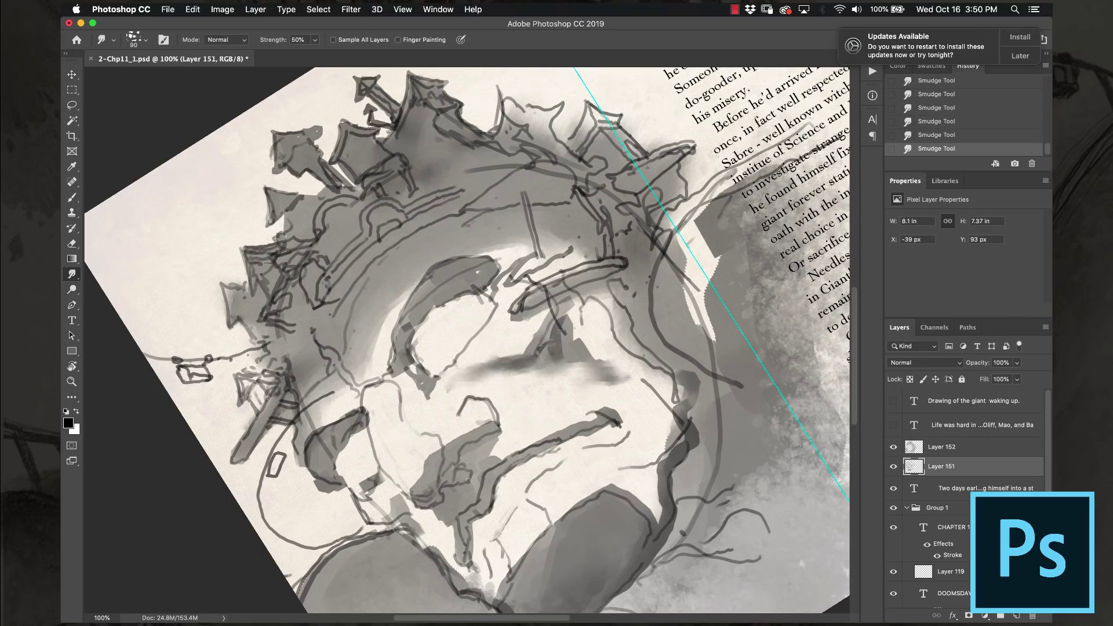
pyautogui.moveTo(556, 354); pyautogui.dragTo(539, 273)
pyautogui.moveTo(429, 359); pyautogui.dragTo(417, 278)
pyautogui.moveTo(649, 522)
pyautogui.mouseDown()
pyautogui.moveTo(719, 348)
pyautogui.moveTo(655, 220)
pyautogui.mouseUp()
pyautogui.moveTo(638, 208); pyautogui.dragTo(493, 168)
# - Reset the canvas rotation, save the document and add a new layer
pyautogui.press('r')
pyautogui.press('Escape')
pyautogui.press('b')
pyautogui.hotkey('ctrl', 's')
pyautogui.hotkey('ctrl', 'shift', 'n')
# - Set the new layer to Darken at about half opacity and paint broad grey strokes with a 125 px brush
pyautogui.press('Return')
pyautogui.moveTo(284, 214); pyautogui.dragTo(359, 154)
pyautogui.click(910, 363)
pyautogui.click(903, 386)
pyautogui.press(']')
pyautogui.press(']')
pyautogui.press(']')
pyautogui.press(']')
pyautogui.press(']')
pyautogui.press(']')
pyautogui.press(']')
pyautogui.moveTo(273, 191)
pyautogui.mouseDown()
pyautogui.moveTo(243, 290)
pyautogui.moveTo(243, 382)
pyautogui.moveTo(405, 290)
pyautogui.moveTo(382, 144)
pyautogui.moveTo(463, 174)
pyautogui.mouseUp()
pyautogui.moveTo(453, 197); pyautogui.dragTo(406, 243)
pyautogui.click(1017, 362)
pyautogui.moveTo(1021, 377); pyautogui.dragTo(989, 396)
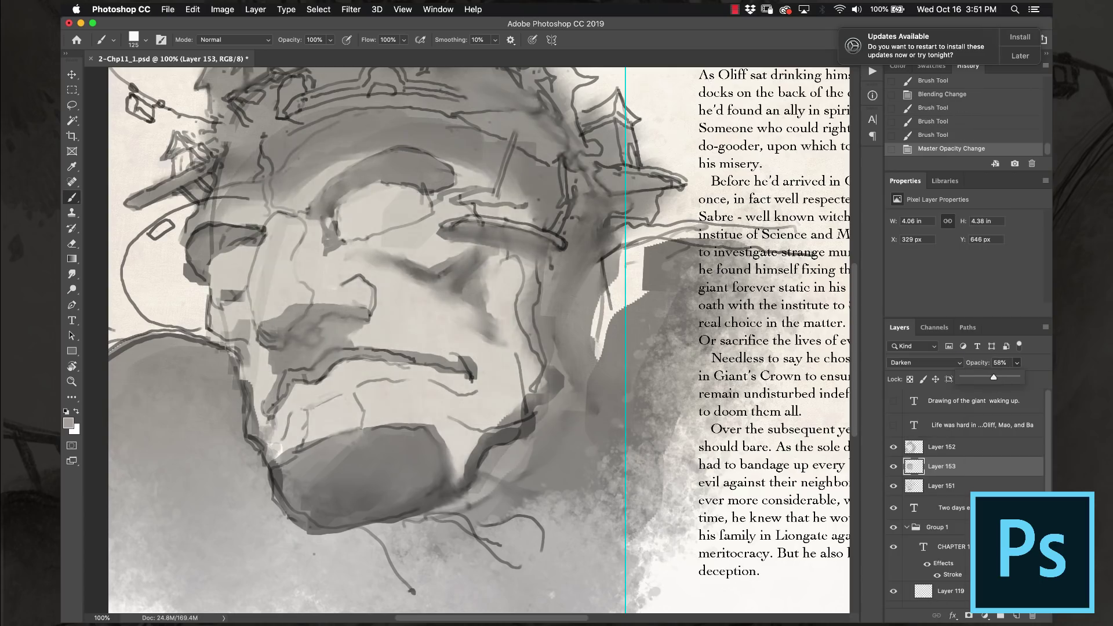
pyautogui.moveTo(273, 313); pyautogui.dragTo(348, 156)
pyautogui.moveTo(522, 244); pyautogui.dragTo(560, 299)
# - Paint smaller grey strokes over the crown and ear with a 35 px brush
pyautogui.press('[')
pyautogui.press('[')
pyautogui.press('[')
pyautogui.press('[')
pyautogui.press('[')
pyautogui.press('[')
pyautogui.press('[')
pyautogui.press('[')
pyautogui.press('[')
pyautogui.moveTo(342, 116); pyautogui.dragTo(417, 81)
pyautogui.moveTo(441, 208)
pyautogui.mouseDown()
pyautogui.moveTo(585, 105)
pyautogui.moveTo(603, 220)
pyautogui.mouseUp()
pyautogui.moveTo(582, 93); pyautogui.dragTo(626, 192)
pyautogui.moveTo(632, 154)
pyautogui.mouseDown()
pyautogui.moveTo(672, 200)
pyautogui.moveTo(631, 240)
pyautogui.mouseUp()
pyautogui.scroll(-3, 638, 232)
pyautogui.hscroll(2, 638, 232)
# - On a new layer above Layer 152, paint strokes along the mouth, jaw and left of the nose
pyautogui.press('alt+shift+super+n')
pyautogui.scroll(-3, 580, 313)
pyautogui.hscroll(-2, 580, 313)
pyautogui.moveTo(354, 325)
pyautogui.mouseDown()
pyautogui.moveTo(426, 287)
pyautogui.moveTo(534, 313)
pyautogui.mouseUp()
pyautogui.moveTo(507, 348); pyautogui.dragTo(579, 313)
pyautogui.press('[')
pyautogui.press('[')
pyautogui.press('[')
pyautogui.moveTo(597, 246)
pyautogui.mouseDown()
pyautogui.moveTo(571, 345)
pyautogui.moveTo(545, 372)
pyautogui.mouseUp()
pyautogui.scroll(4, 510, 313)
pyautogui.hscroll(-2, 510, 313)
pyautogui.scroll(-1, 511, 313)
pyautogui.moveTo(429, 249); pyautogui.dragTo(302, 374)
# - Save the document and fill the background with plain white
pyautogui.press('super+s')
pyautogui.scroll(1, 510, 250)
pyautogui.hscroll(-1, 510, 250)
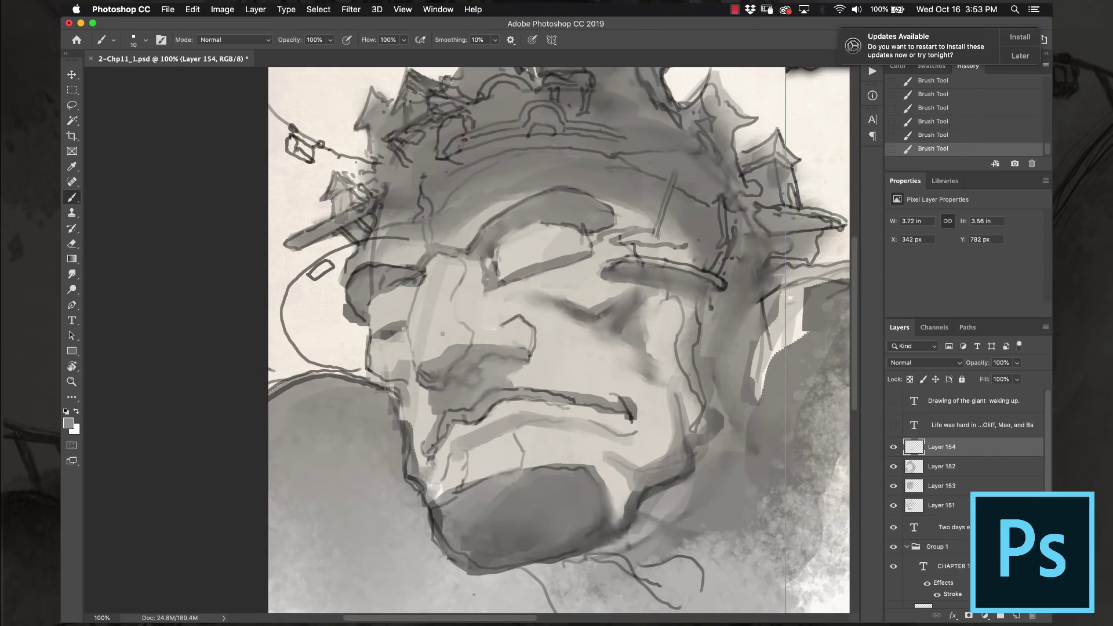
pyautogui.press('F2')
pyautogui.press('Return')
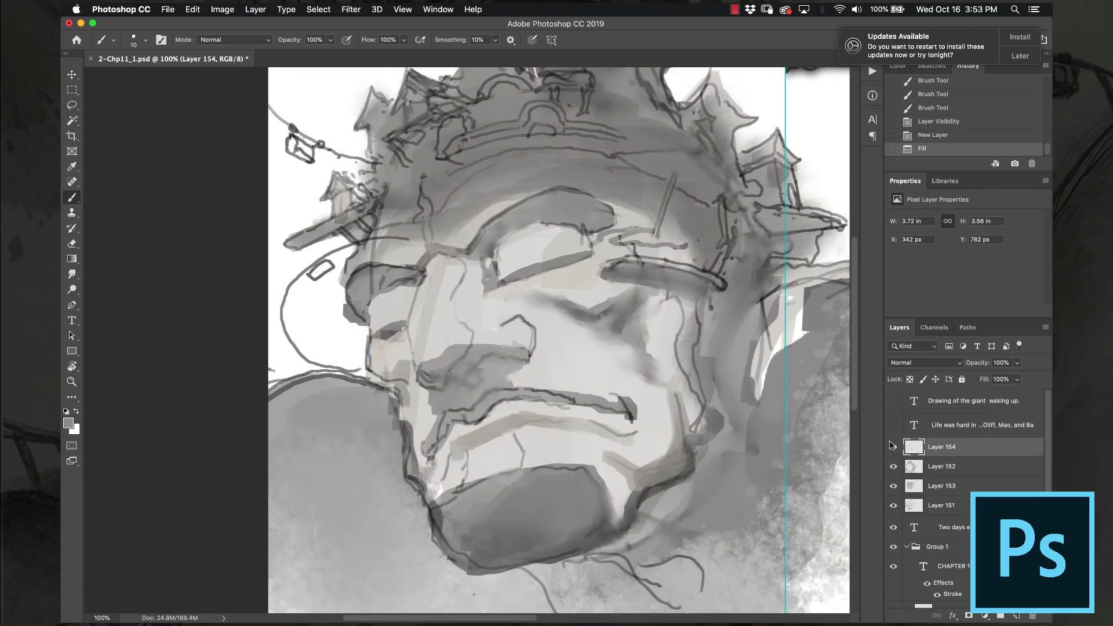
# - Apply Hue/Saturation twice, then dab grey paint on the face with a size 35 brush
pyautogui.scroll(2, 511, 336)
pyautogui.hscroll(3, 510, 337)
pyautogui.press('super+u')
pyautogui.press('Return')
pyautogui.press('super+u')
pyautogui.press('Return')
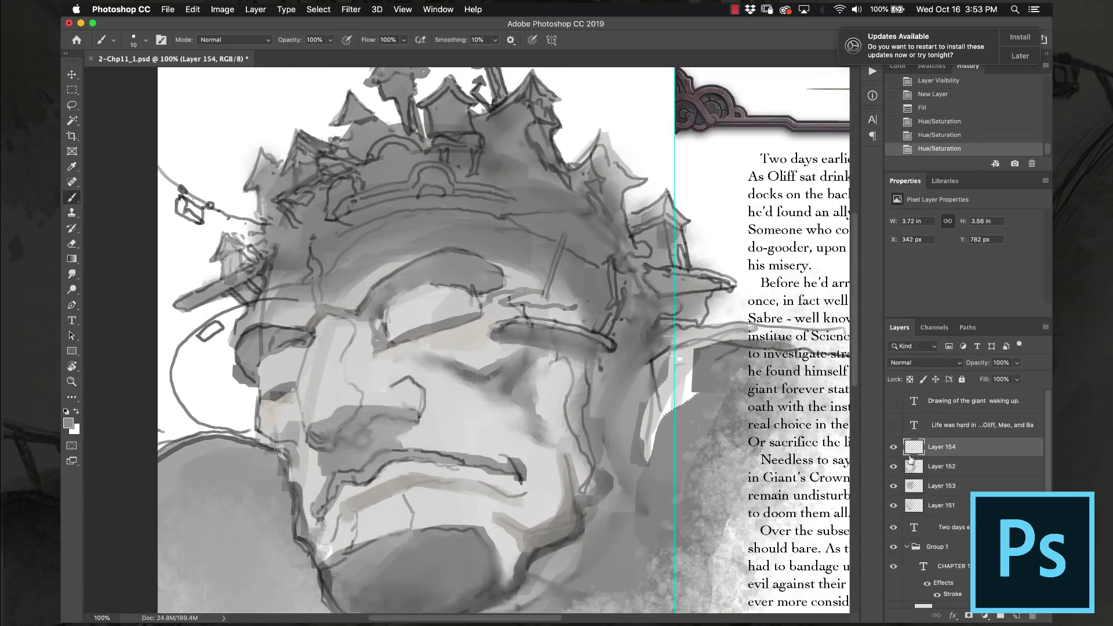
pyautogui.scroll(-2, 510, 336)
pyautogui.hscroll(-3, 510, 336)
pyautogui.press(']')
pyautogui.press(']')
pyautogui.press(']')
pyautogui.click(540, 207)
# - Add grey strokes across the face, then outline the tower cap's top edge at 200% zoom
pyautogui.press('[')
pyautogui.press('[')
pyautogui.press('[')
pyautogui.press('[')
pyautogui.press('[')
pyautogui.moveTo(539, 207)
pyautogui.mouseDown()
pyautogui.moveTo(504, 223)
pyautogui.moveTo(580, 235)
pyautogui.moveTo(563, 351)
pyautogui.mouseUp()
pyautogui.hotkey('ctrl', '=')
pyautogui.scroll(5, 464, 336)
pyautogui.press('[')
pyautogui.press('[')
pyautogui.press('[')
pyautogui.press('[')
pyautogui.press('[')
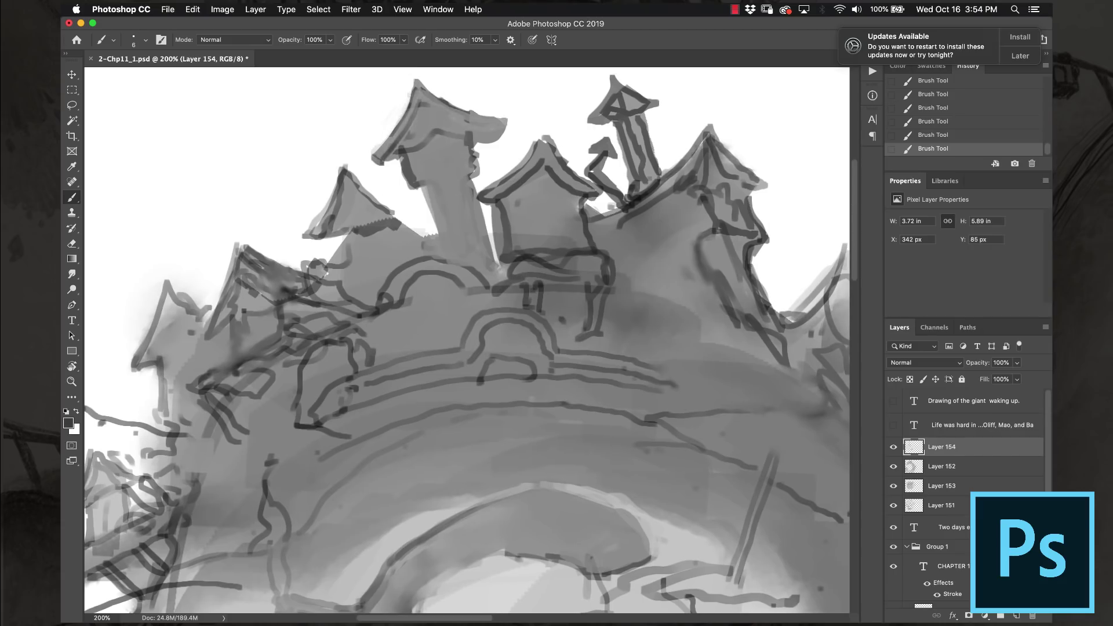
pyautogui.moveTo(471, 123); pyautogui.dragTo(509, 120)
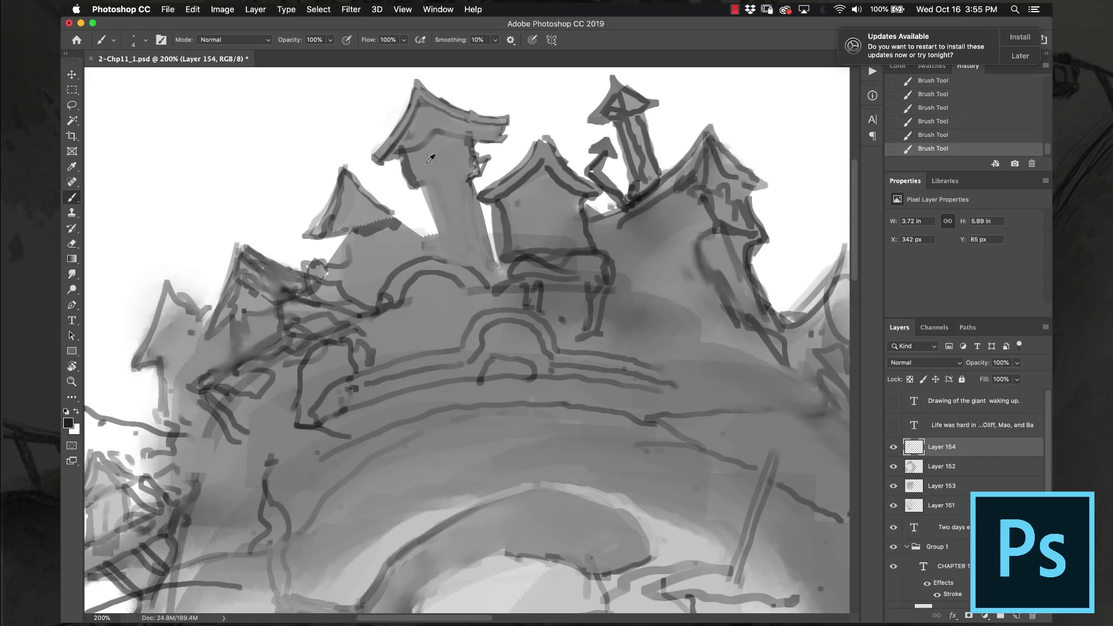
# - Sample a mid-grey and paint lit edges on the tower and middle roof plus a small window
pyautogui.keyDown('alt'); pyautogui.click(487, 212); pyautogui.keyUp('alt')
pyautogui.moveTo(497, 250)
pyautogui.mouseDown()
pyautogui.moveTo(489, 196)
pyautogui.moveTo(543, 139)
pyautogui.mouseUp()
pyautogui.keyDown('alt'); pyautogui.click(497, 172); pyautogui.keyUp('alt')
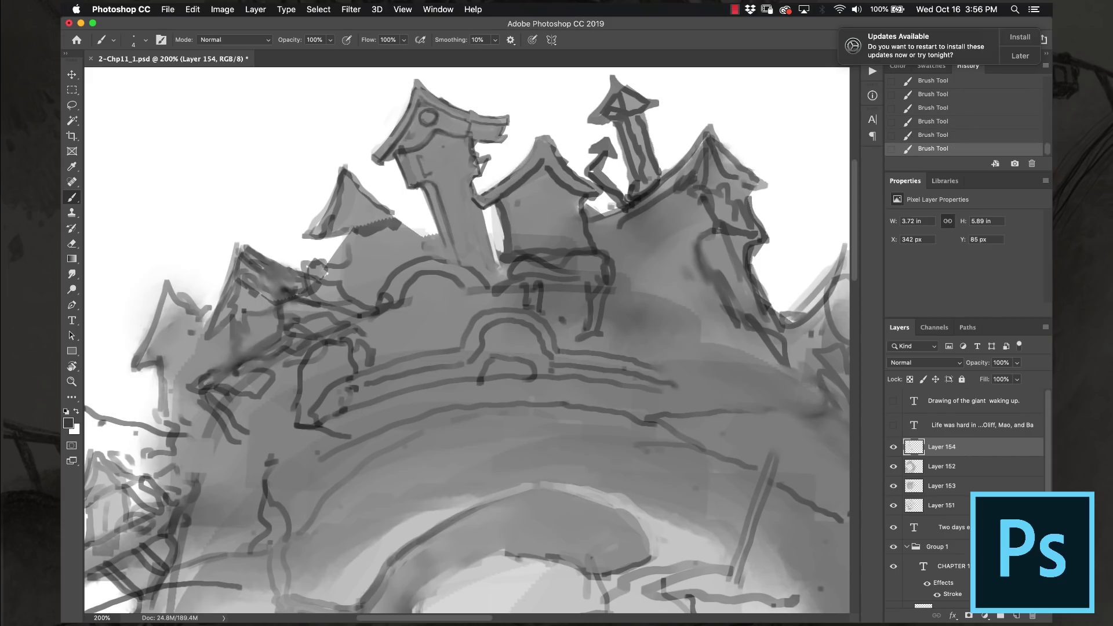
pyautogui.moveTo(431, 173); pyautogui.dragTo(419, 155)
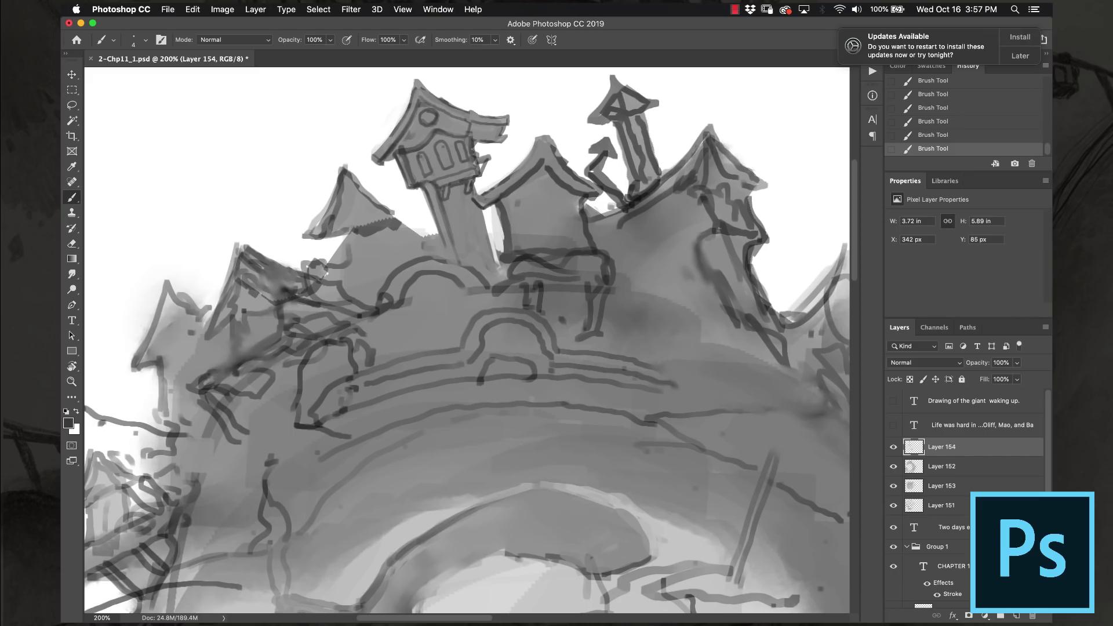
# - Paint small flags on the right tower and sample grey and black from the roof line
pyautogui.hscroll(-5, 466, 341)
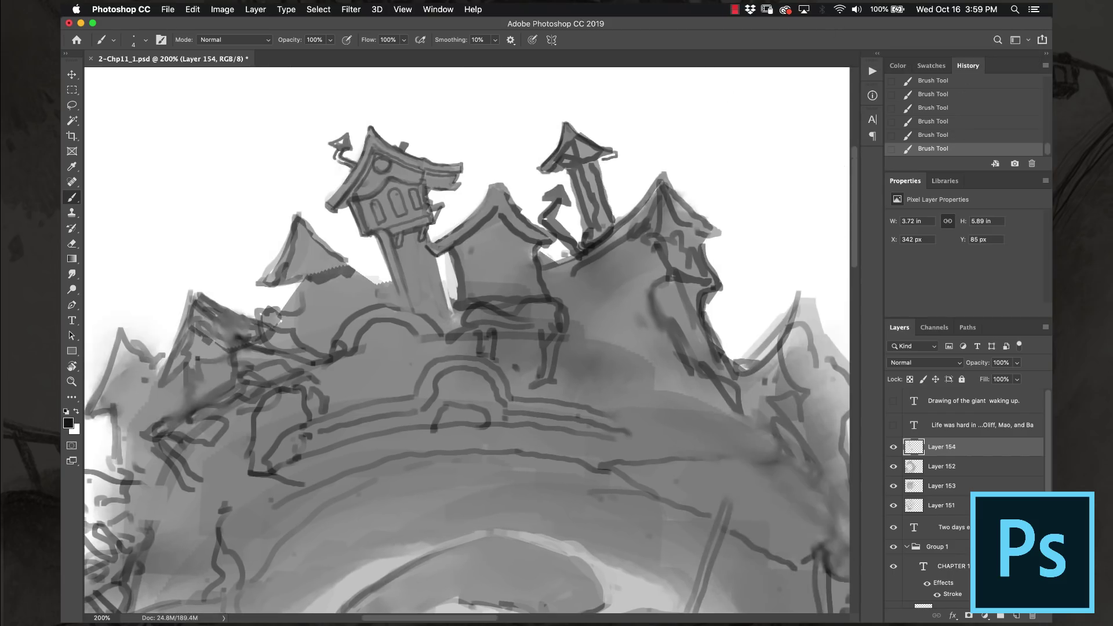
pyautogui.moveTo(602, 190)
pyautogui.mouseDown()
pyautogui.moveTo(629, 182)
pyautogui.moveTo(609, 209)
pyautogui.mouseUp()
pyautogui.keyDown('alt'); pyautogui.click(591, 180); pyautogui.keyUp('alt')
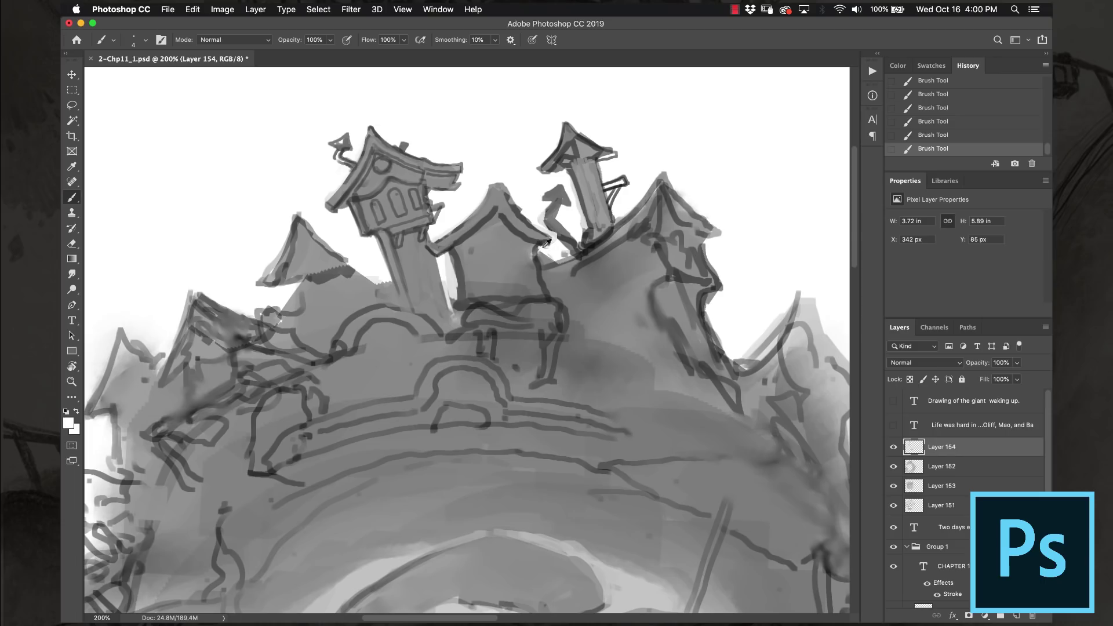
pyautogui.keyDown('alt'); pyautogui.click(515, 200); pyautogui.keyUp('alt')
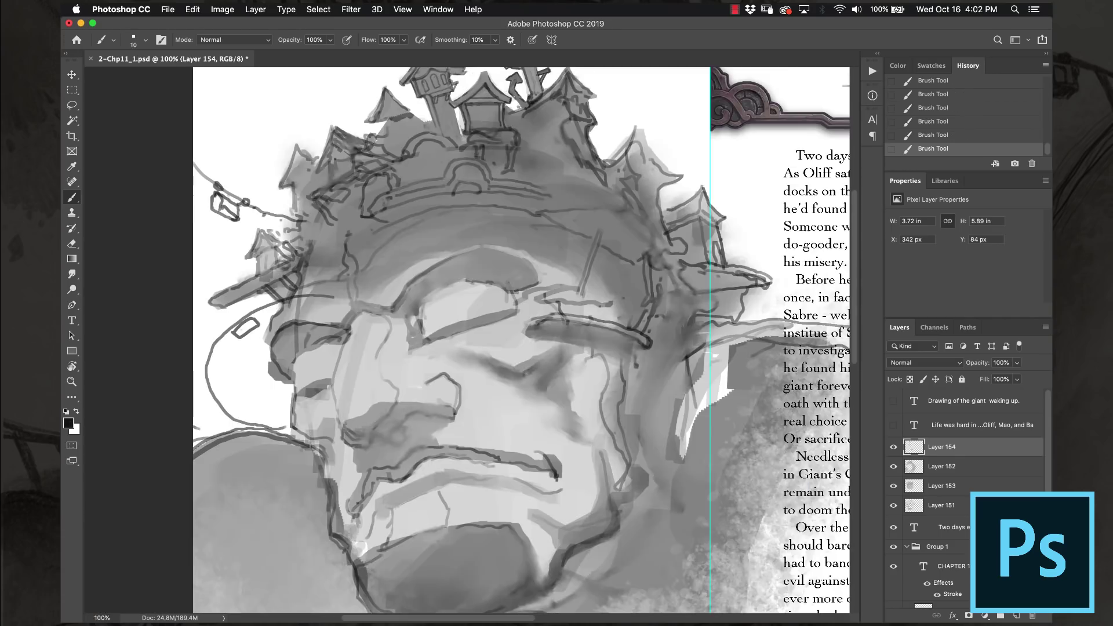
# - Darken and extend the shadow band under the crown, then save the file
pyautogui.keyDown('alt'); pyautogui.click(495, 134); pyautogui.keyUp('alt')
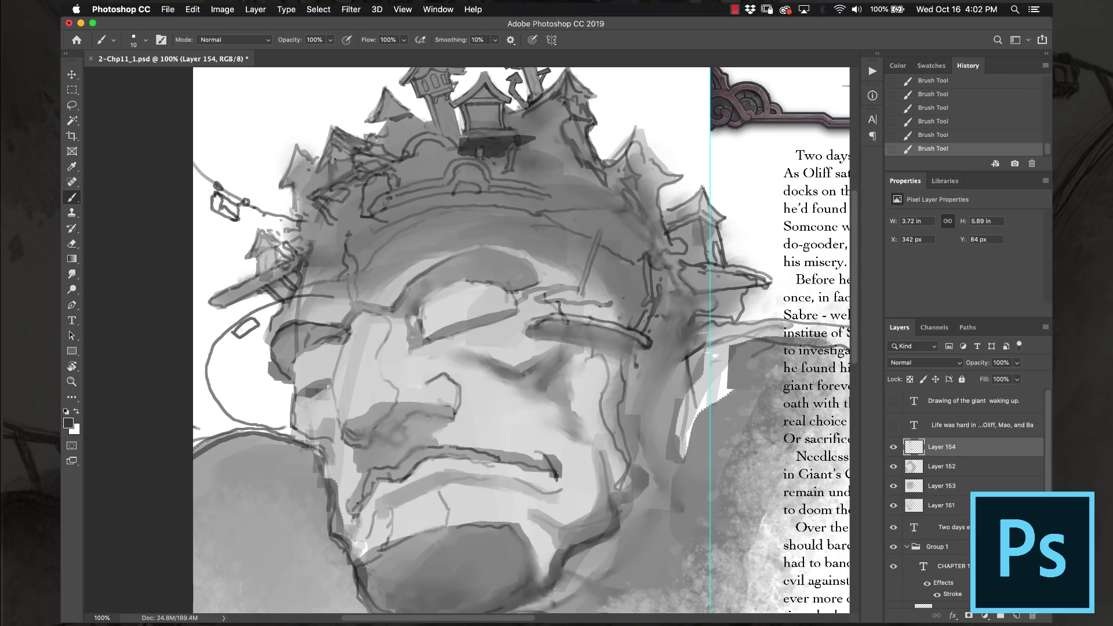
pyautogui.moveTo(458, 188); pyautogui.dragTo(479, 184)
pyautogui.moveTo(411, 200); pyautogui.dragTo(531, 210)
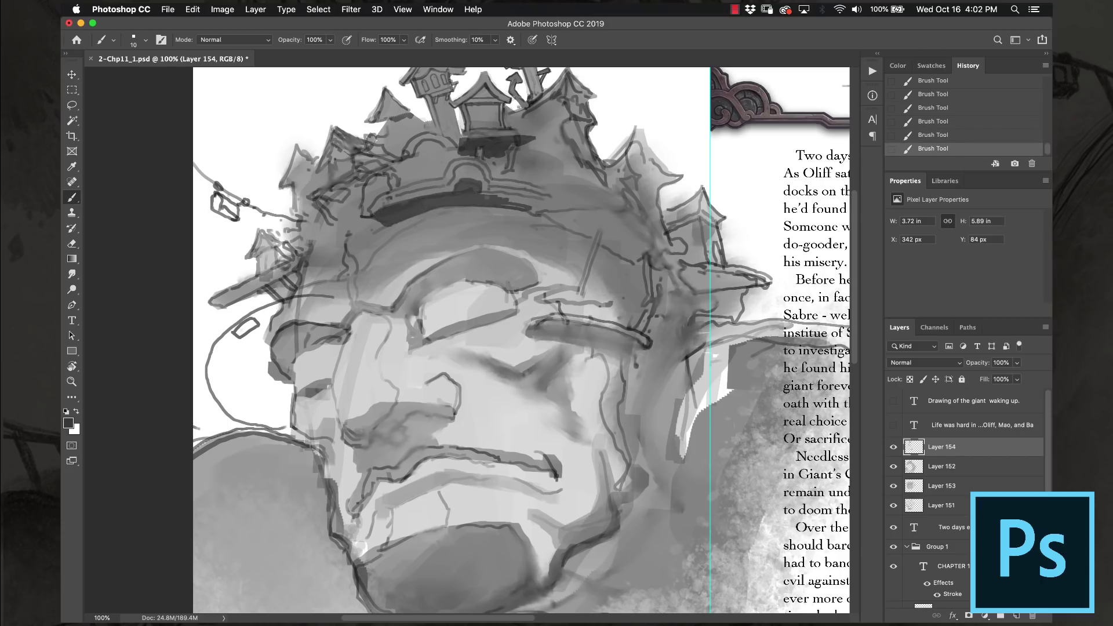
pyautogui.keyDown('alt'); pyautogui.click(406, 123); pyautogui.keyUp('alt')
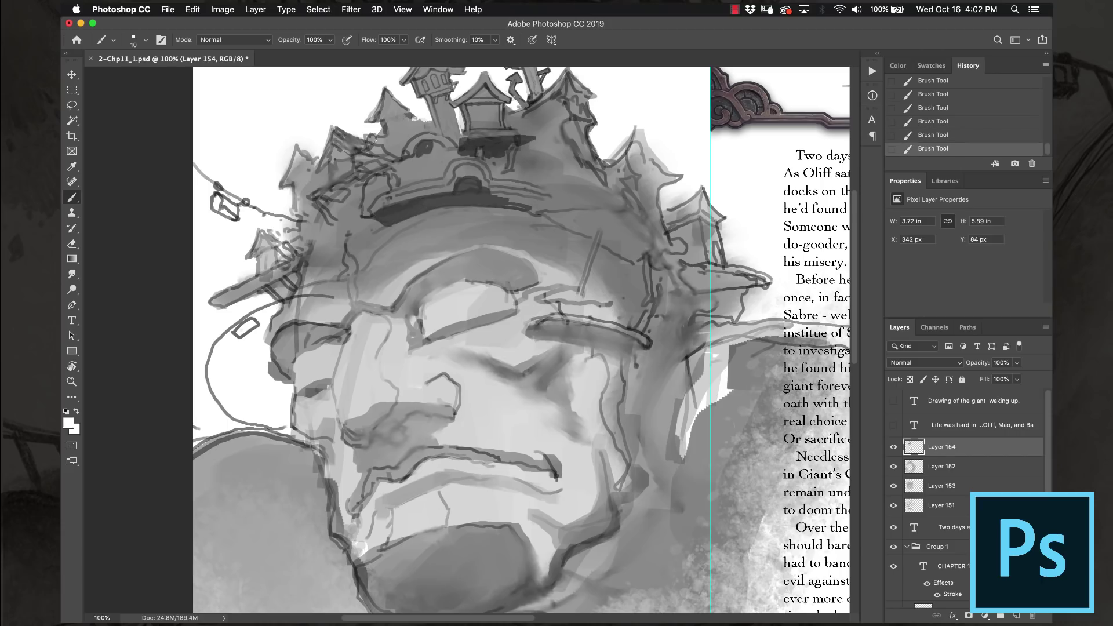
pyautogui.keyDown('alt'); pyautogui.click(478, 173); pyautogui.keyUp('alt')
pyautogui.moveTo(487, 193); pyautogui.dragTo(550, 212)
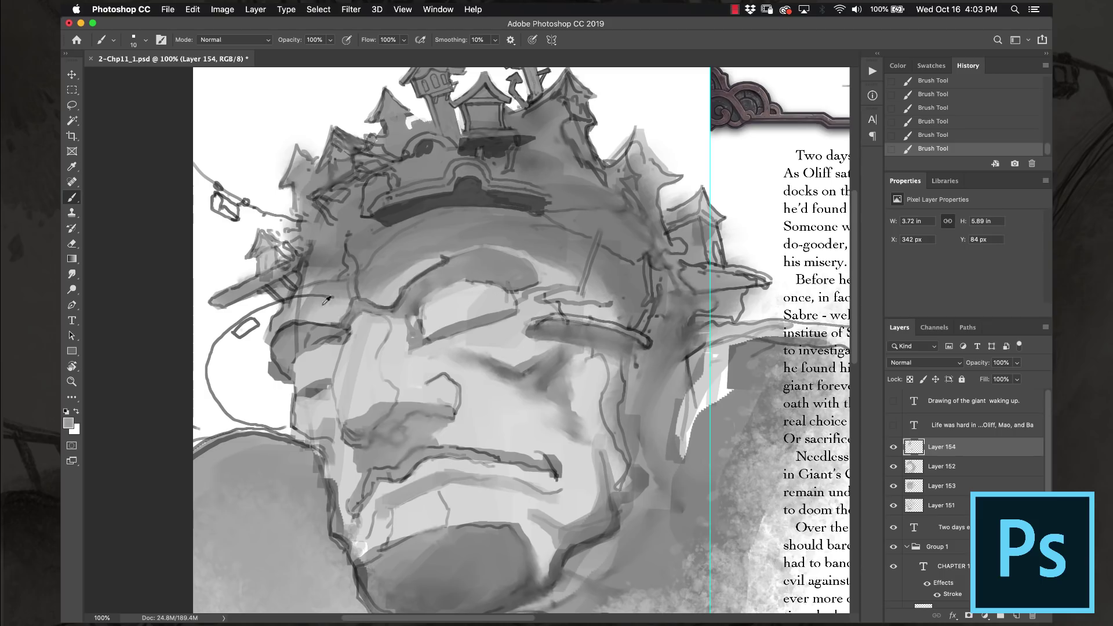
pyautogui.press('super+s')
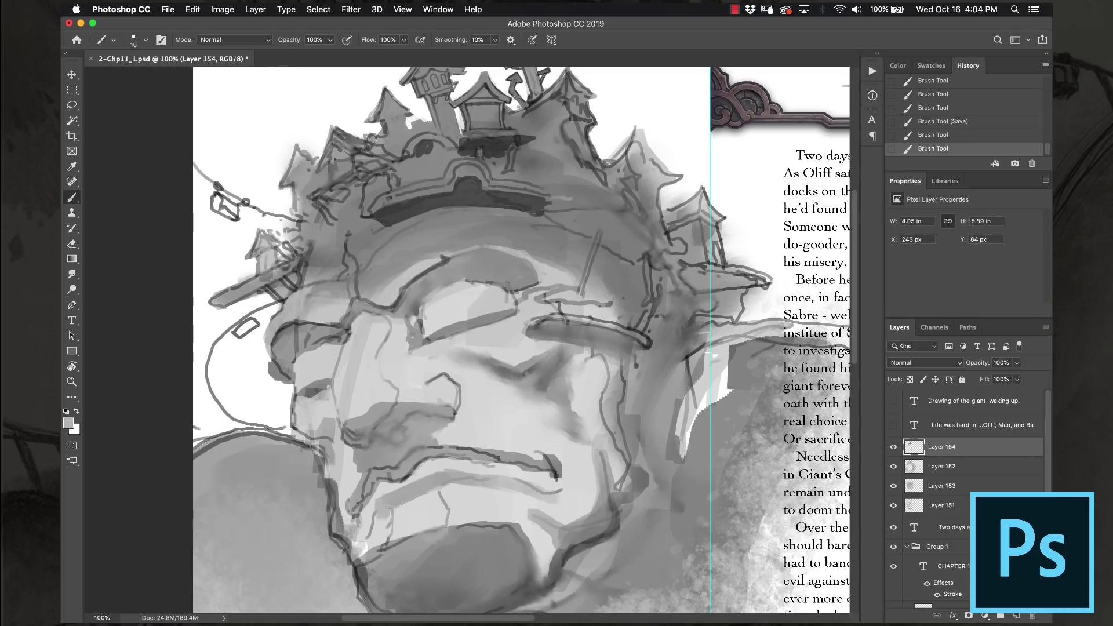
# - Paint dark grey brow plates across the brow band, right cheek and right eyebrow
pyautogui.press(']')
pyautogui.moveTo(545, 200)
pyautogui.mouseDown()
pyautogui.moveTo(608, 185)
pyautogui.moveTo(629, 235)
pyautogui.moveTo(548, 209)
pyautogui.moveTo(603, 237)
pyautogui.moveTo(620, 296)
pyautogui.mouseUp()
pyautogui.moveTo(629, 244); pyautogui.dragTo(655, 339)
pyautogui.press('[')
pyautogui.press('[')
pyautogui.moveTo(531, 322)
pyautogui.mouseDown()
pyautogui.moveTo(646, 348)
pyautogui.moveTo(539, 365)
pyautogui.moveTo(635, 371)
pyautogui.moveTo(653, 394)
pyautogui.mouseUp()
# - Add a white highlight along the nose and brighten the area under the left eye
pyautogui.keyDown('alt'); pyautogui.click(249, 374); pyautogui.keyUp('alt')
pyautogui.moveTo(351, 434); pyautogui.dragTo(348, 331)
pyautogui.moveTo(400, 406)
pyautogui.mouseDown()
pyautogui.moveTo(417, 392)
pyautogui.moveTo(435, 413)
pyautogui.mouseUp()
pyautogui.keyDown('alt'); pyautogui.click(375, 432); pyautogui.keyUp('alt')
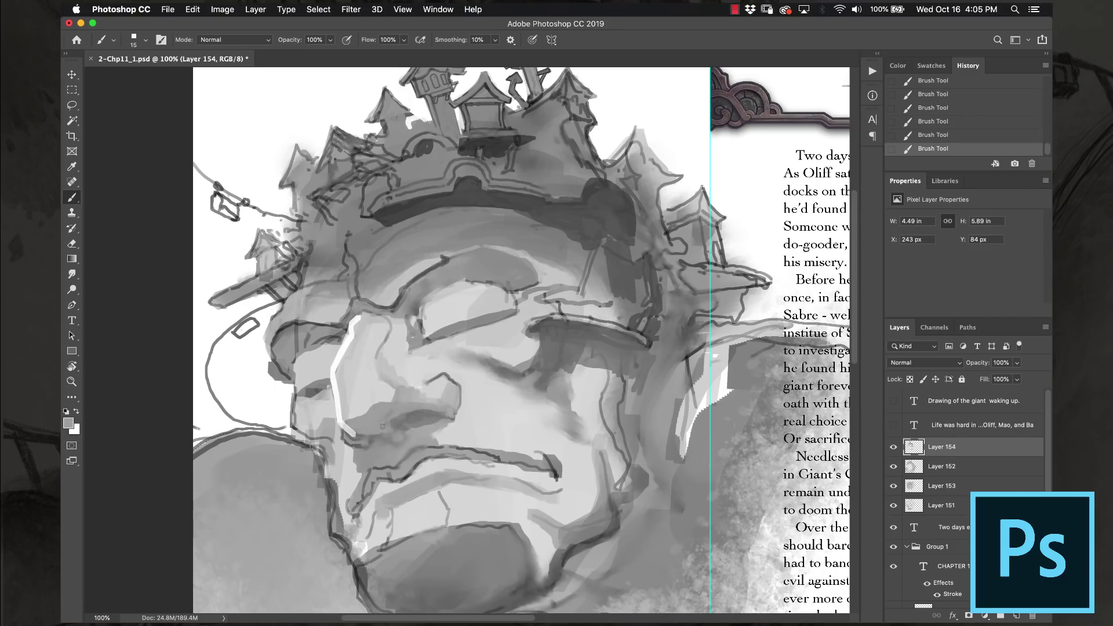
pyautogui.moveTo(493, 356); pyautogui.dragTo(433, 354)
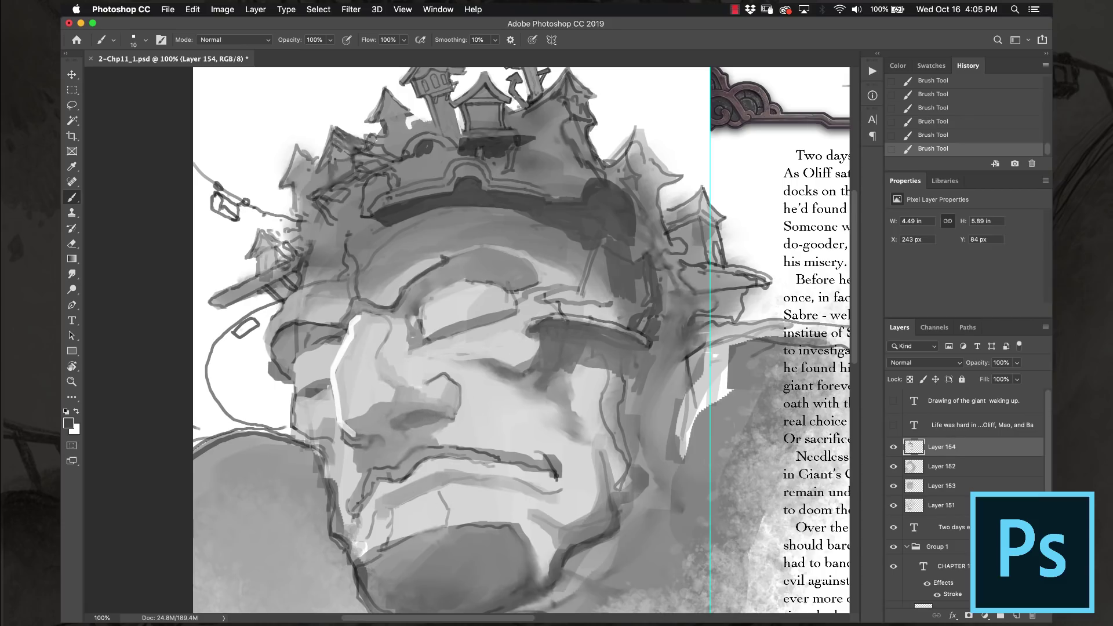
# - Touch up the brim's left tip with light grey at brush size 10
pyautogui.press('[')
pyautogui.press('[')
pyautogui.press('[')
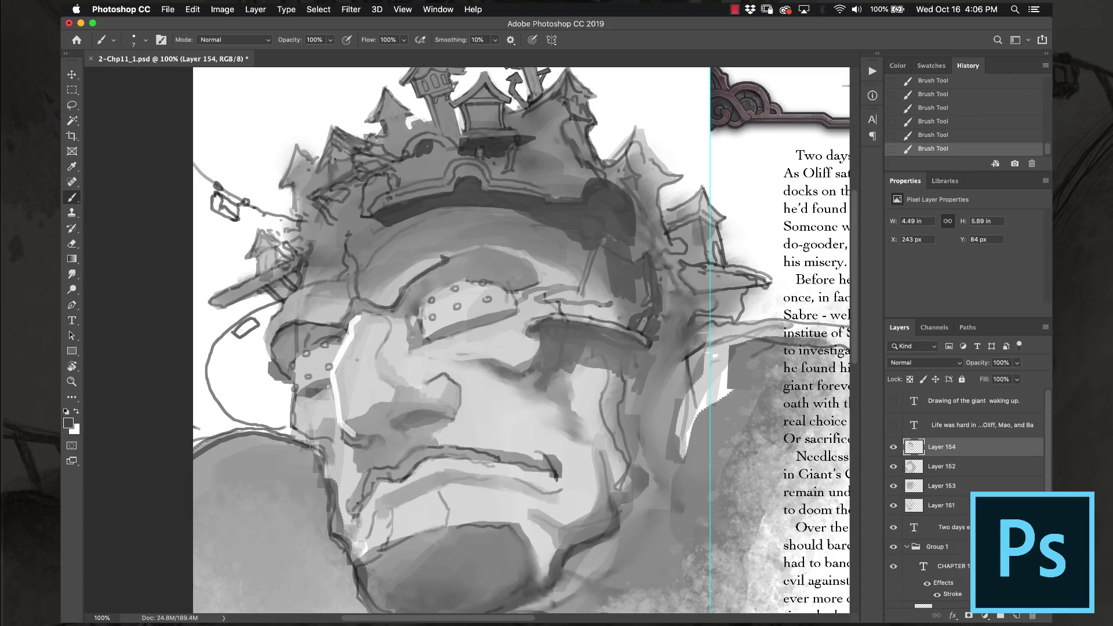
pyautogui.keyDown('alt'); pyautogui.click(301, 369); pyautogui.keyUp('alt')
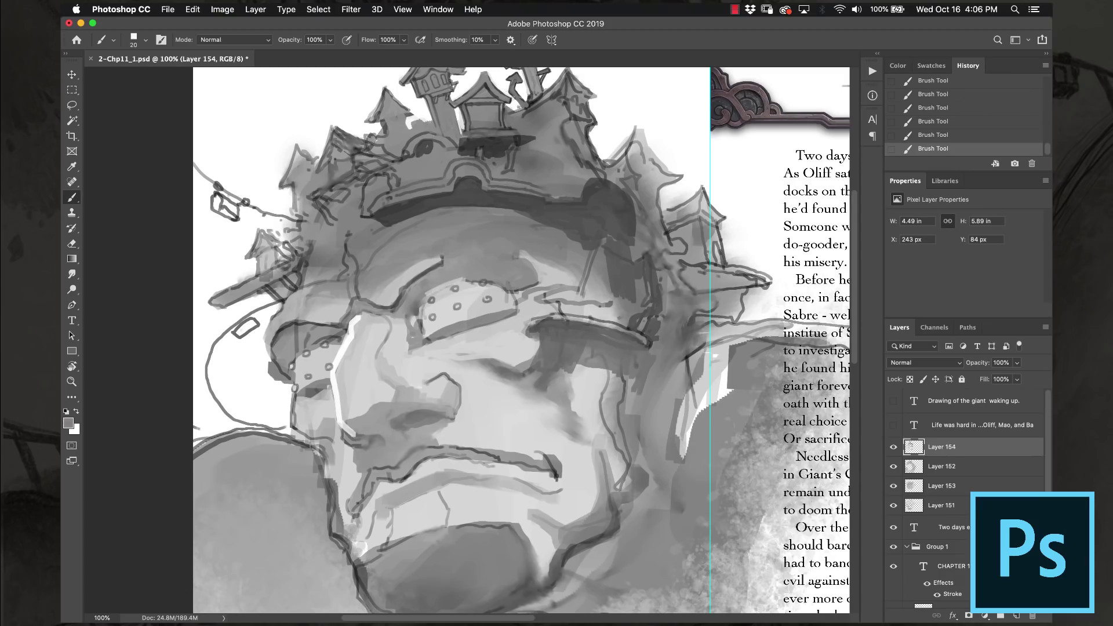
pyautogui.moveTo(266, 283)
pyautogui.mouseDown()
pyautogui.moveTo(313, 244)
pyautogui.moveTo(255, 276)
pyautogui.mouseUp()
pyautogui.press('[')
pyautogui.press('[')
pyautogui.keyDown('alt'); pyautogui.click(255, 273); pyautogui.keyUp('alt')
# - Add a dark line to the crown and grey highlights on the crown spires
pyautogui.scroll(5, 505, 342)
pyautogui.hscroll(4, 505, 343)
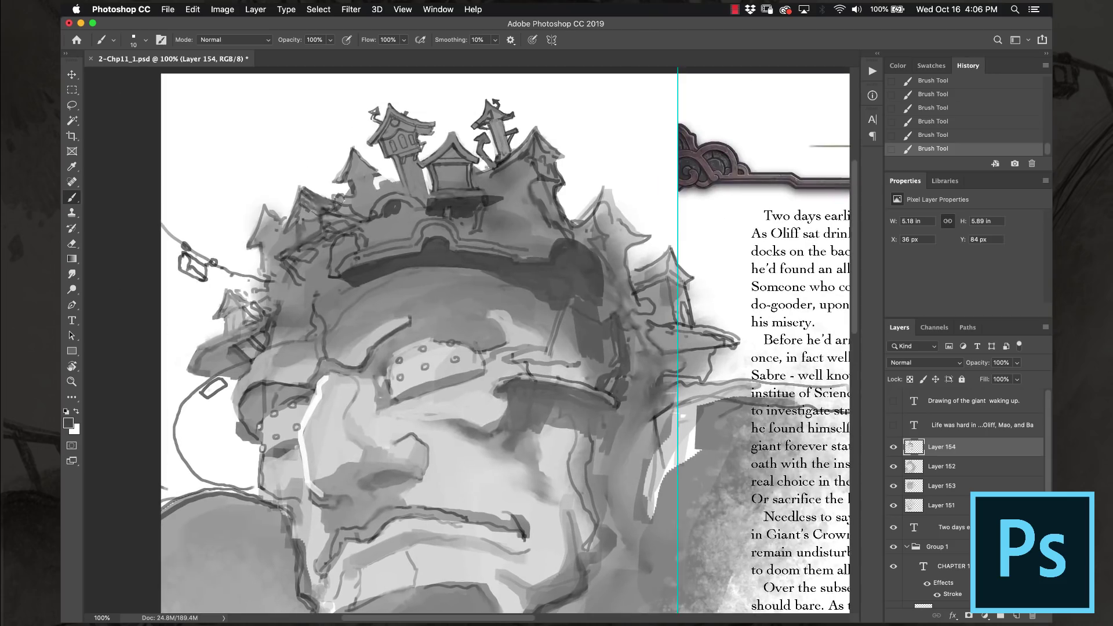
pyautogui.moveTo(524, 238); pyautogui.dragTo(492, 218)
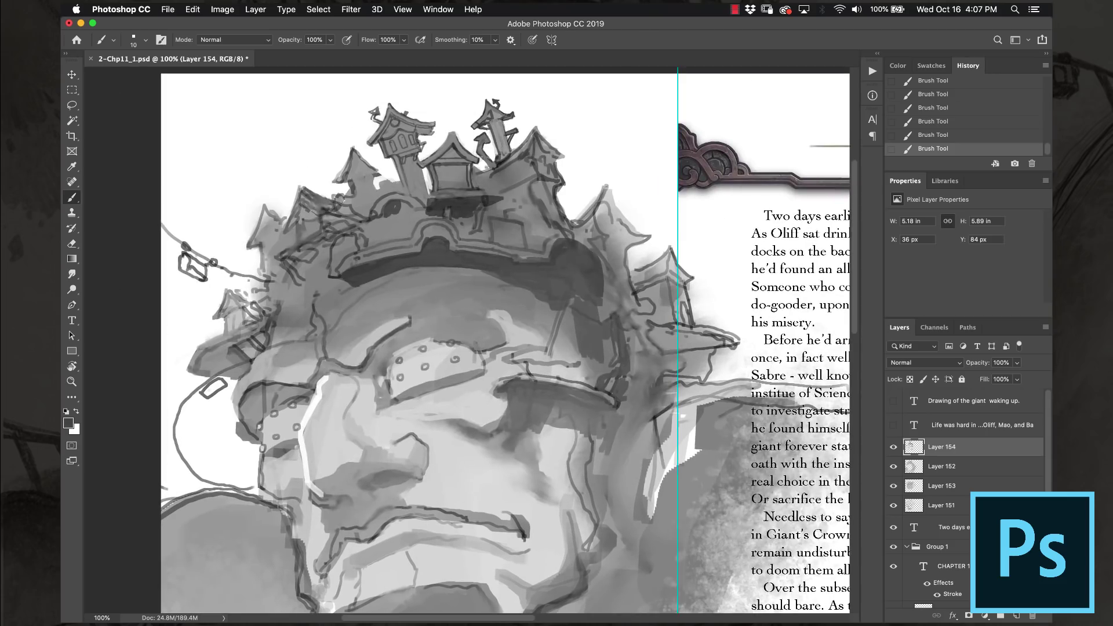
pyautogui.keyDown('alt'); pyautogui.click(609, 200); pyautogui.keyUp('alt')
pyautogui.moveTo(594, 216); pyautogui.dragTo(619, 193)
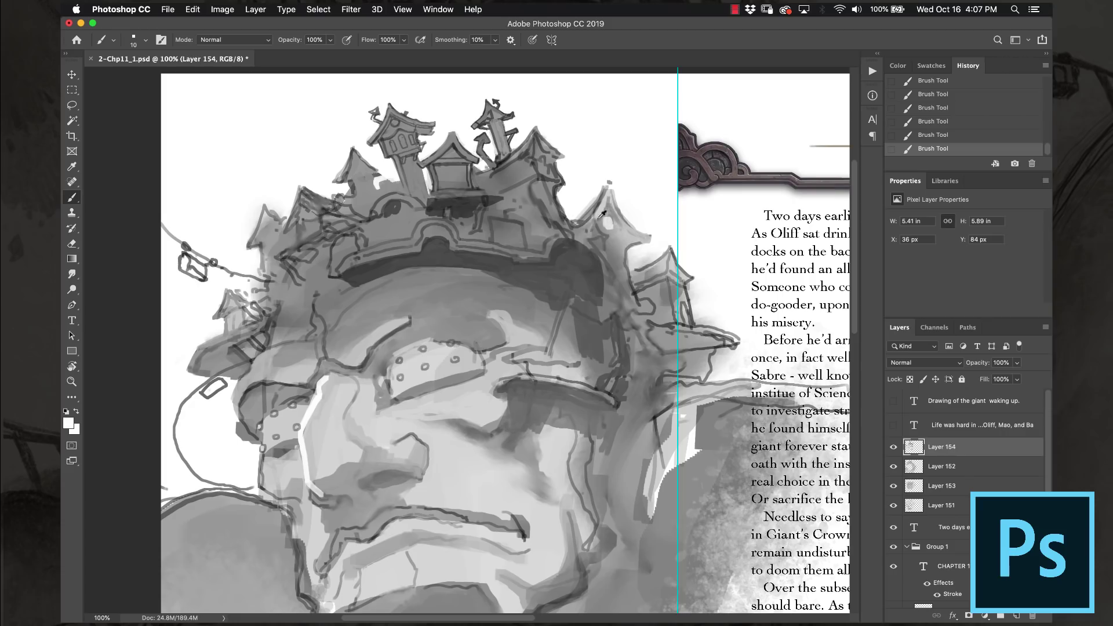
pyautogui.keyDown('alt'); pyautogui.click(582, 203); pyautogui.keyUp('alt')
pyautogui.keyDown('alt'); pyautogui.click(688, 255); pyautogui.keyUp('alt')
pyautogui.moveTo(683, 231); pyautogui.dragTo(677, 256)
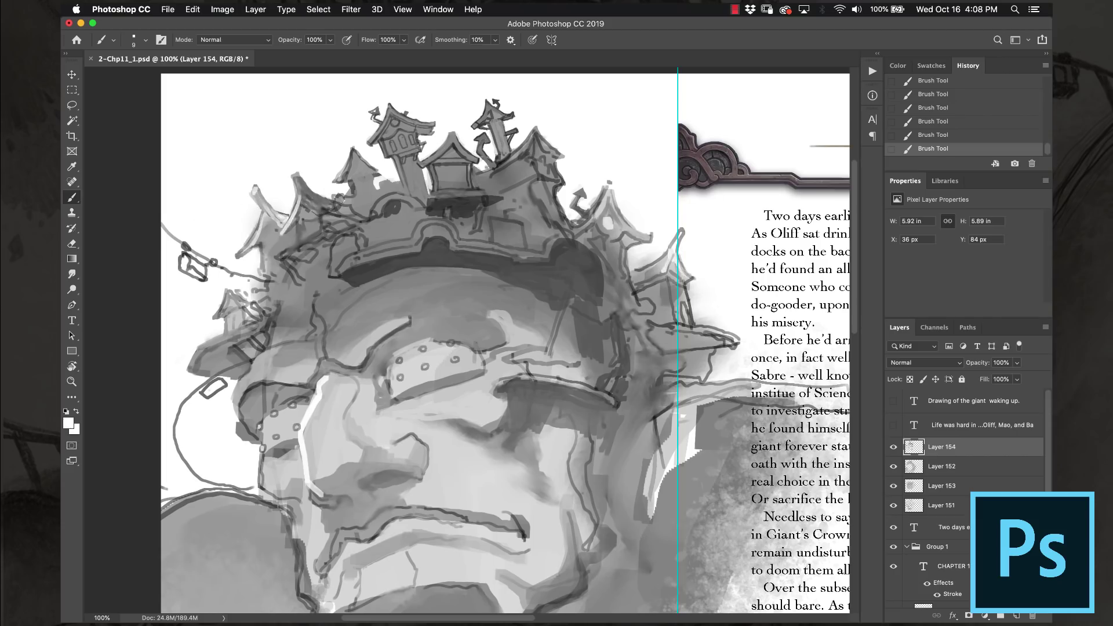
# - Paint a small spire on a new Darken-blend layer over the crown
pyautogui.hotkey('ctrl', 'shift', 'n')
pyautogui.press('Return')
pyautogui.moveTo(320, 152); pyautogui.dragTo(340, 115)
pyautogui.moveTo(313, 154); pyautogui.dragTo(354, 114)
pyautogui.moveTo(332, 148); pyautogui.dragTo(350, 122)
pyautogui.moveTo(332, 172); pyautogui.dragTo(345, 153)
pyautogui.moveTo(310, 186)
pyautogui.mouseDown()
pyautogui.moveTo(337, 167)
pyautogui.moveTo(351, 174)
pyautogui.moveTo(383, 146)
pyautogui.moveTo(380, 163)
pyautogui.mouseUp()
pyautogui.hotkey('alt', 'shift', 'k')
# - Paint two more crown spires with supporting strokes around them
pyautogui.moveTo(431, 117); pyautogui.dragTo(447, 98)
pyautogui.moveTo(440, 127); pyautogui.dragTo(467, 103)
pyautogui.moveTo(427, 156); pyautogui.dragTo(436, 130)
pyautogui.moveTo(462, 154)
pyautogui.mouseDown()
pyautogui.moveTo(492, 145)
pyautogui.moveTo(487, 154)
pyautogui.mouseUp()
pyautogui.moveTo(386, 179); pyautogui.dragTo(397, 168)
# - Paint dark tonal strokes across the face near the eyes and mouth at brush size 30–35
pyautogui.press('h')
pyautogui.moveTo(505, 325); pyautogui.dragTo(510, 365)
pyautogui.press(']')
pyautogui.press(']')
pyautogui.press(']')
pyautogui.press(']')
pyautogui.press(']')
pyautogui.press(']')
pyautogui.moveTo(365, 290); pyautogui.dragTo(397, 255)
pyautogui.moveTo(449, 354)
pyautogui.mouseDown()
pyautogui.moveTo(568, 377)
pyautogui.moveTo(458, 327)
pyautogui.mouseUp()
pyautogui.press('[')
pyautogui.moveTo(507, 452)
pyautogui.mouseDown()
pyautogui.moveTo(539, 513)
pyautogui.moveTo(493, 481)
pyautogui.mouseUp()
pyautogui.moveTo(455, 424); pyautogui.dragTo(354, 490)
pyautogui.moveTo(582, 310)
pyautogui.mouseDown()
pyautogui.moveTo(600, 417)
pyautogui.moveTo(589, 388)
pyautogui.mouseUp()
# - On a new layer, paint small white highlights on the face and brow
pyautogui.hscroll(-5, 513, 339)
pyautogui.press('[')
pyautogui.press('[')
pyautogui.hscroll(3, 580, 342)
pyautogui.scroll(2, 580, 342)
pyautogui.press('super+shift+alt+n')
pyautogui.press('[')
pyautogui.press('[')
pyautogui.press('x')
pyautogui.moveTo(429, 269); pyautogui.dragTo(438, 266)
pyautogui.moveTo(363, 287); pyautogui.dragTo(388, 277)
pyautogui.moveTo(347, 283); pyautogui.dragTo(371, 275)
pyautogui.moveTo(458, 239); pyautogui.dragTo(427, 265)
pyautogui.moveTo(443, 211); pyautogui.dragTo(413, 250)
pyautogui.moveTo(382, 241); pyautogui.dragTo(374, 246)
# - Show the Layer Editor and dock it at the right edge
pyautogui.keyDown('alt'); pyautogui.click(313, 232); pyautogui.keyUp('alt')
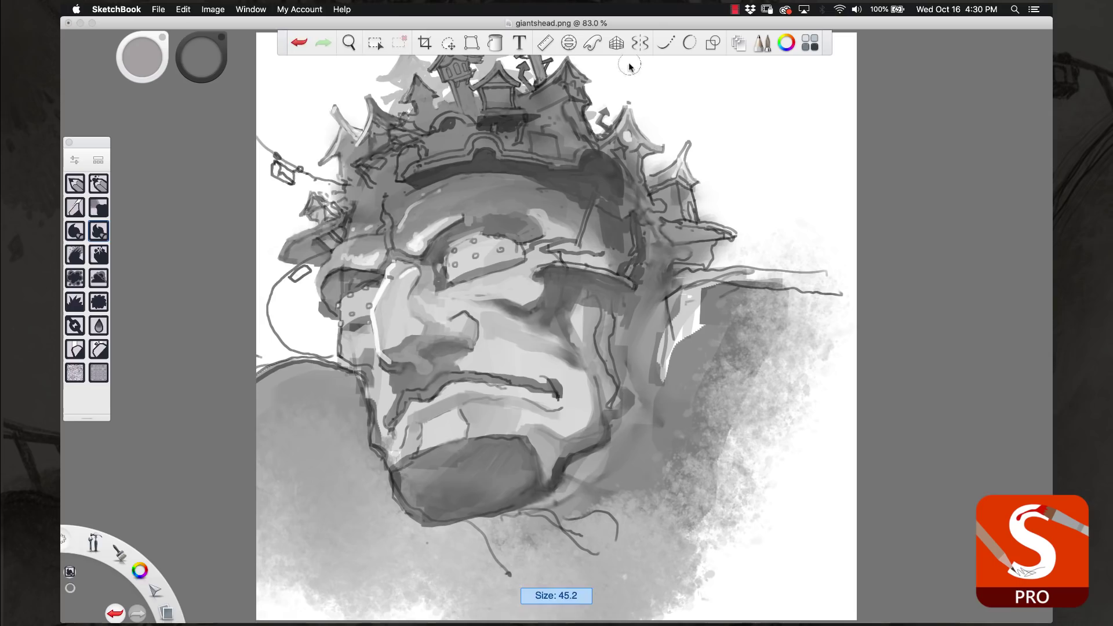
pyautogui.click(248, 1)
pyautogui.click(310, 249)
pyautogui.moveTo(947, 130); pyautogui.dragTo(963, 110)
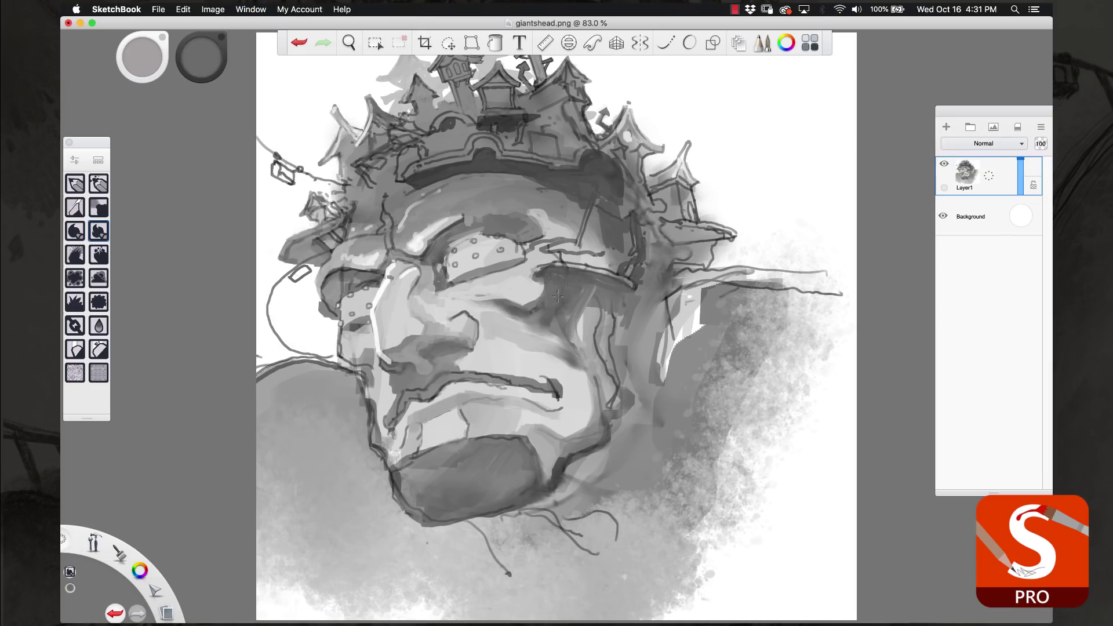
# - Lighten the left cheek edge, darken the chin edge and add a light upper-lip stroke
pyautogui.keyDown('alt'); pyautogui.click(357, 343); pyautogui.keyUp('alt')
pyautogui.moveTo(342, 359); pyautogui.dragTo(371, 384)
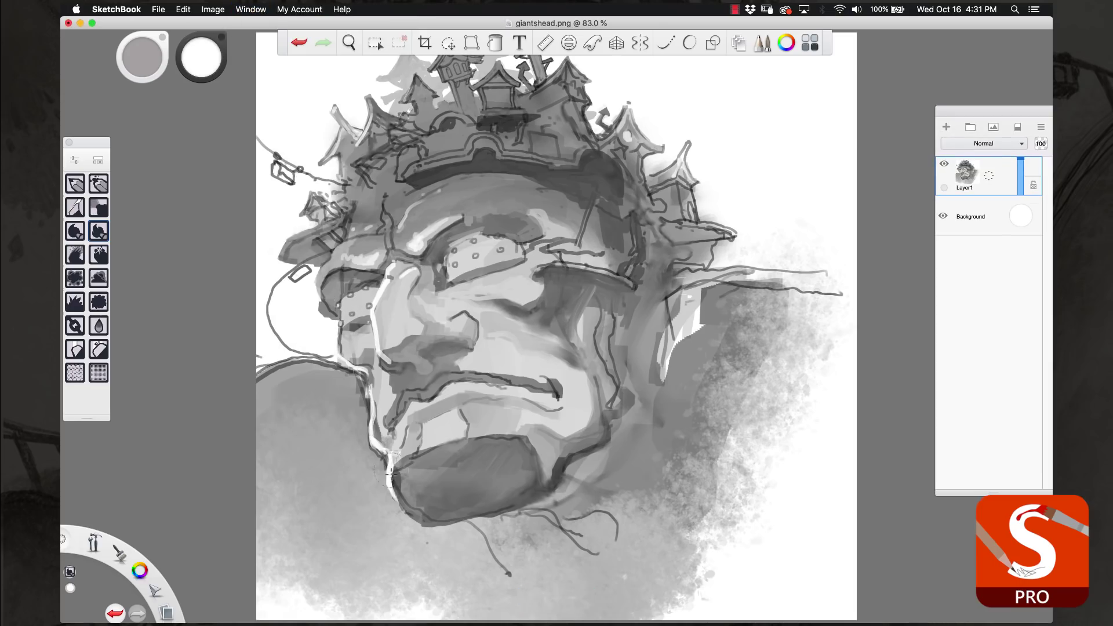
pyautogui.moveTo(406, 504); pyautogui.dragTo(413, 522)
pyautogui.keyDown('alt'); pyautogui.click(423, 493); pyautogui.keyUp('alt')
pyautogui.moveTo(406, 464)
pyautogui.mouseDown()
pyautogui.moveTo(439, 520)
pyautogui.moveTo(441, 470)
pyautogui.mouseUp()
pyautogui.keyDown('alt'); pyautogui.click(556, 345); pyautogui.keyUp('alt')
pyautogui.moveTo(564, 392)
pyautogui.mouseDown()
pyautogui.moveTo(449, 377)
pyautogui.moveTo(407, 410)
pyautogui.moveTo(440, 391)
pyautogui.moveTo(493, 404)
pyautogui.moveTo(440, 423)
pyautogui.mouseUp()
# - Paint dark strokes along the brow and light strokes along the left brow
pyautogui.keyDown('alt'); pyautogui.click(464, 362); pyautogui.keyUp('alt')
pyautogui.moveTo(447, 290)
pyautogui.mouseDown()
pyautogui.moveTo(549, 247)
pyautogui.moveTo(580, 255)
pyautogui.moveTo(509, 208)
pyautogui.moveTo(462, 227)
pyautogui.moveTo(530, 249)
pyautogui.mouseUp()
pyautogui.keyDown('alt'); pyautogui.click(547, 249); pyautogui.keyUp('alt')
pyautogui.keyDown('alt'); pyautogui.click(563, 227); pyautogui.keyUp('alt')
pyautogui.moveTo(417, 249)
pyautogui.mouseDown()
pyautogui.moveTo(397, 229)
pyautogui.moveTo(386, 255)
pyautogui.mouseUp()
pyautogui.keyDown('alt'); pyautogui.click(400, 339); pyautogui.keyUp('alt')
pyautogui.moveTo(406, 362); pyautogui.dragTo(450, 322)
# - Repaint the upper lip area in sampled grey and pick up more face tones
pyautogui.scroll(-3, 491, 342)
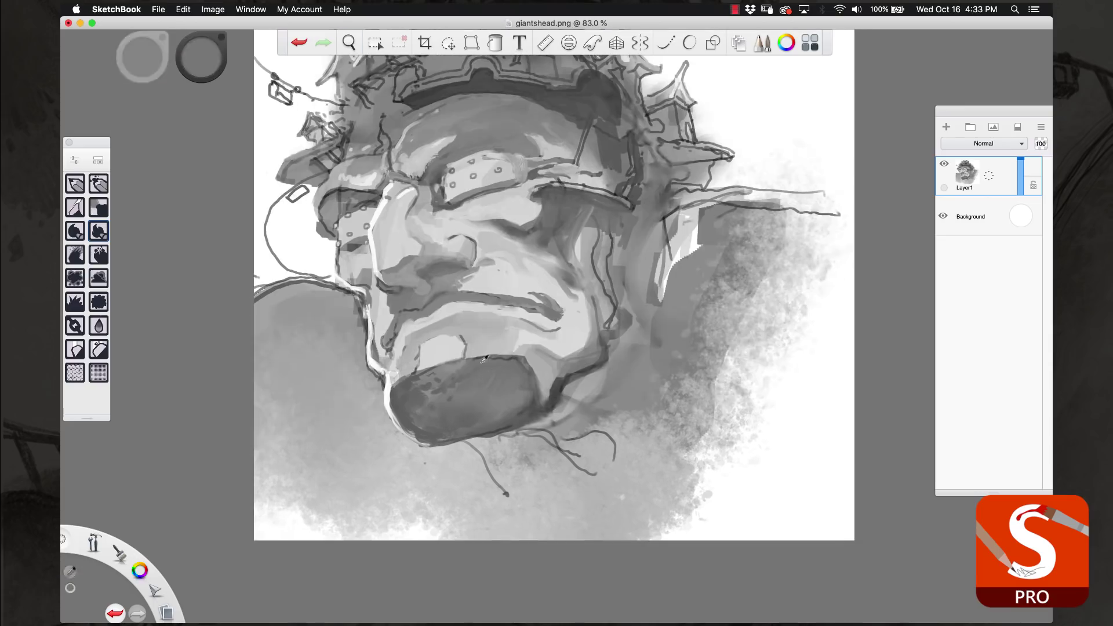
pyautogui.keyDown('alt'); pyautogui.click(525, 345); pyautogui.keyUp('alt')
pyautogui.keyDown('alt'); pyautogui.click(412, 362); pyautogui.keyUp('alt')
pyautogui.keyDown('alt'); pyautogui.click(429, 371); pyautogui.keyUp('alt')
pyautogui.moveTo(406, 360)
pyautogui.mouseDown()
pyautogui.moveTo(432, 377)
pyautogui.moveTo(470, 355)
pyautogui.mouseUp()
pyautogui.keyDown('alt'); pyautogui.click(493, 348); pyautogui.keyUp('alt')
pyautogui.keyDown('alt'); pyautogui.click(409, 344); pyautogui.keyUp('alt')
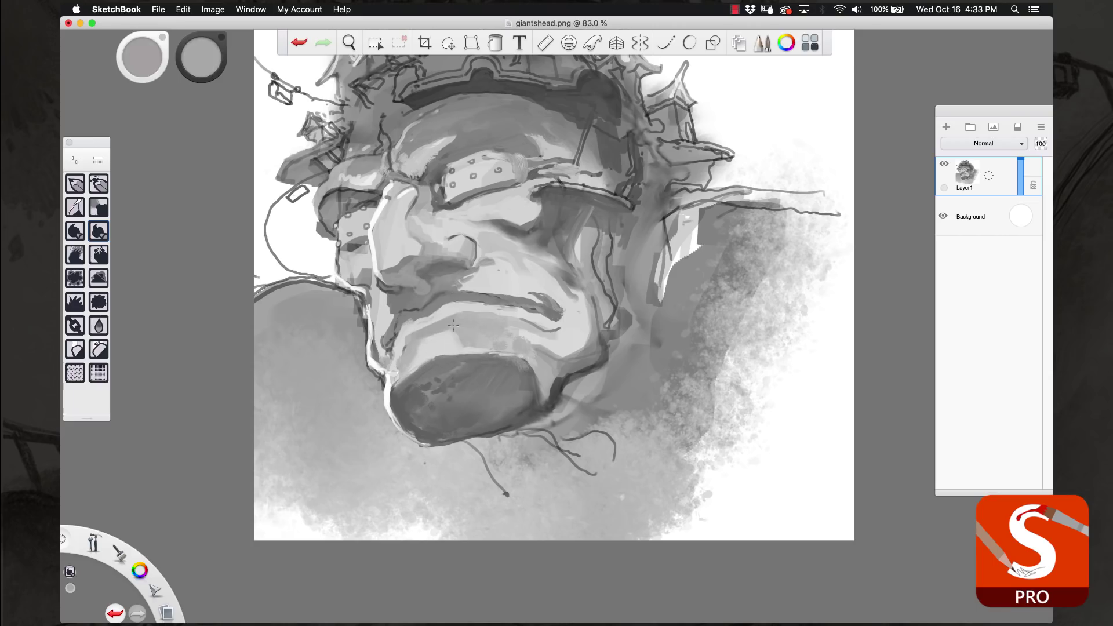
pyautogui.keyDown('alt'); pyautogui.click(429, 296); pyautogui.keyUp('alt')
# - Paint a dark stroke on the forehead and blend it with a lighter brush
pyautogui.scroll(2, 366, 243)
pyautogui.hscroll(-2, 365, 243)
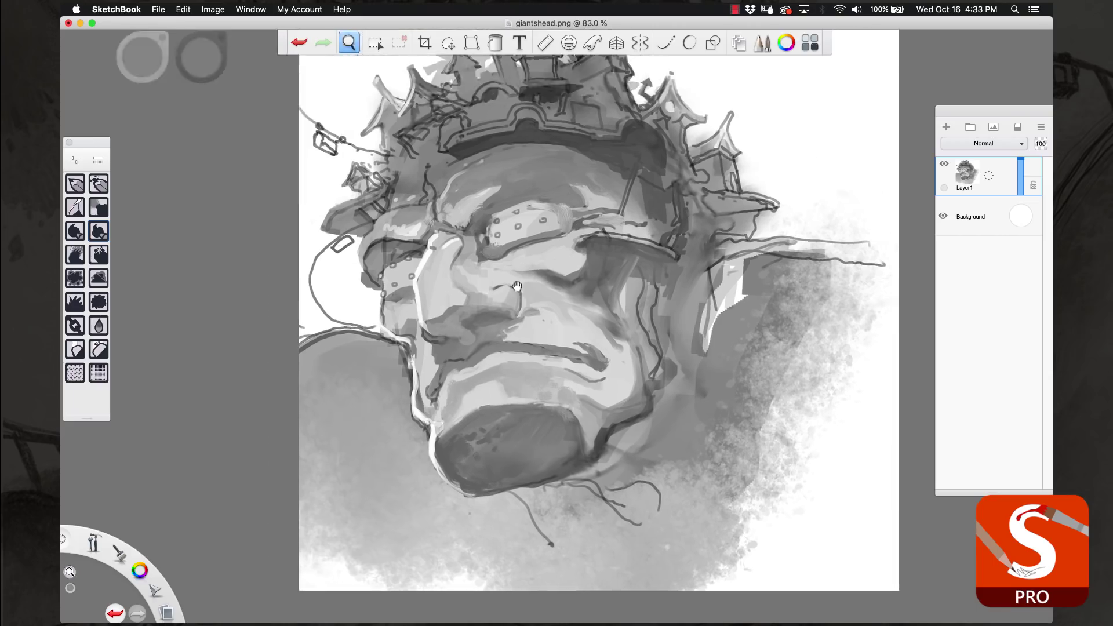
pyautogui.moveTo(498, 187)
pyautogui.mouseDown()
pyautogui.moveTo(548, 179)
pyautogui.moveTo(530, 185)
pyautogui.mouseUp()
pyautogui.press('.')
pyautogui.moveTo(597, 200)
pyautogui.mouseDown()
pyautogui.moveTo(491, 209)
pyautogui.moveTo(560, 168)
pyautogui.moveTo(508, 148)
pyautogui.mouseUp()
pyautogui.press(',')
pyautogui.press(',')
pyautogui.press(',')
# - Add light grey strokes across the crown, undoing a stroke over the crown band
pyautogui.keyDown('alt'); pyautogui.click(539, 166); pyautogui.keyUp('alt')
pyautogui.moveTo(588, 157)
pyautogui.mouseDown()
pyautogui.moveTo(491, 151)
pyautogui.moveTo(444, 168)
pyautogui.mouseUp()
pyautogui.moveTo(516, 113)
pyautogui.mouseDown()
pyautogui.moveTo(541, 130)
pyautogui.moveTo(613, 142)
pyautogui.moveTo(444, 152)
pyautogui.mouseUp()
pyautogui.hotkey('ctrl', 'z')
pyautogui.keyDown('alt'); pyautogui.click(500, 116); pyautogui.keyUp('alt')
pyautogui.moveTo(502, 113)
pyautogui.mouseDown()
pyautogui.moveTo(538, 118)
pyautogui.moveTo(490, 126)
pyautogui.mouseUp()
pyautogui.keyDown('alt'); pyautogui.click(556, 116); pyautogui.keyUp('alt')
pyautogui.moveTo(609, 129)
pyautogui.mouseDown()
pyautogui.moveTo(654, 127)
pyautogui.moveTo(672, 168)
pyautogui.mouseUp()
pyautogui.keyDown('alt'); pyautogui.click(585, 212); pyautogui.keyUp('alt')
pyautogui.moveTo(614, 216); pyautogui.dragTo(563, 216)
# - Darken the area by the nose, the right cheek and the jaw
pyautogui.keyDown('alt'); pyautogui.click(585, 293); pyautogui.keyUp('alt')
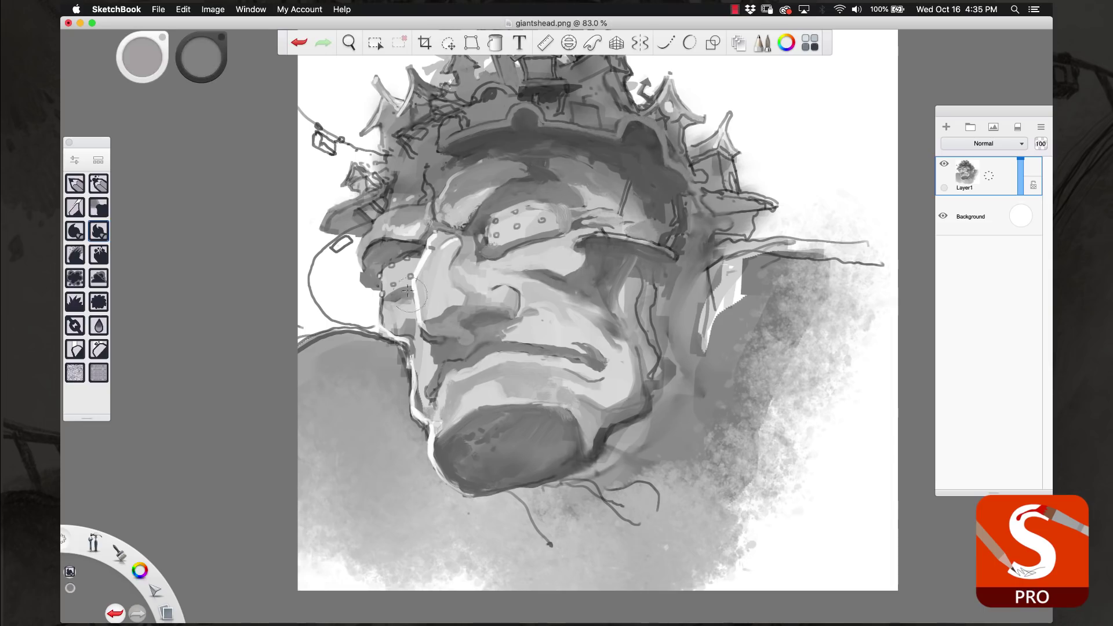
pyautogui.moveTo(424, 322); pyautogui.dragTo(449, 330)
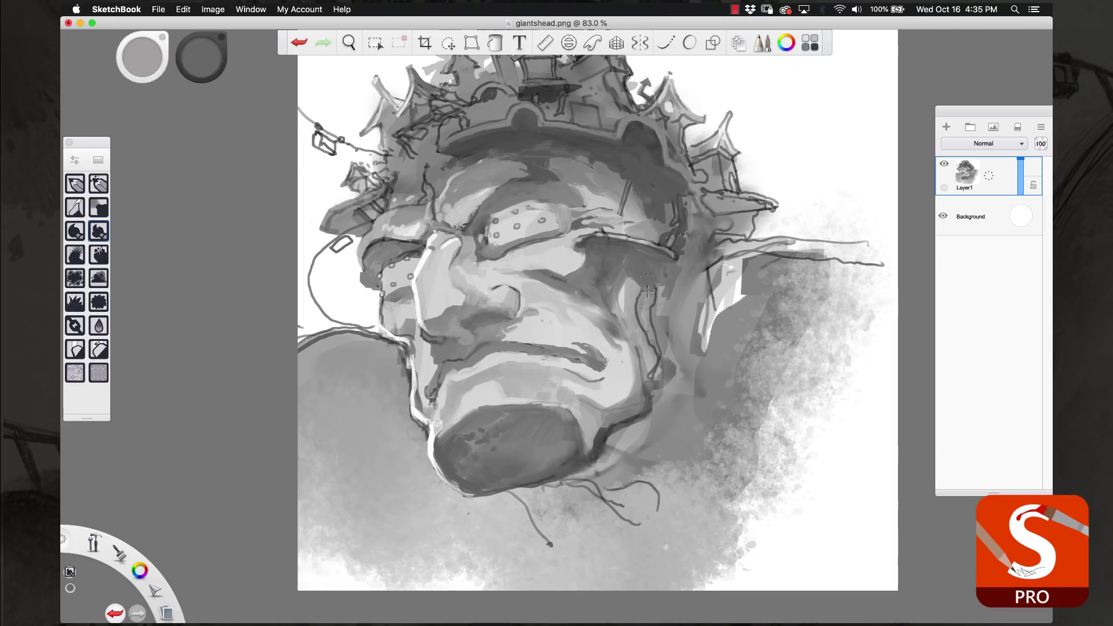
pyautogui.moveTo(653, 282); pyautogui.dragTo(656, 392)
pyautogui.moveTo(651, 344); pyautogui.dragTo(649, 368)
pyautogui.moveTo(603, 417); pyautogui.dragTo(618, 425)
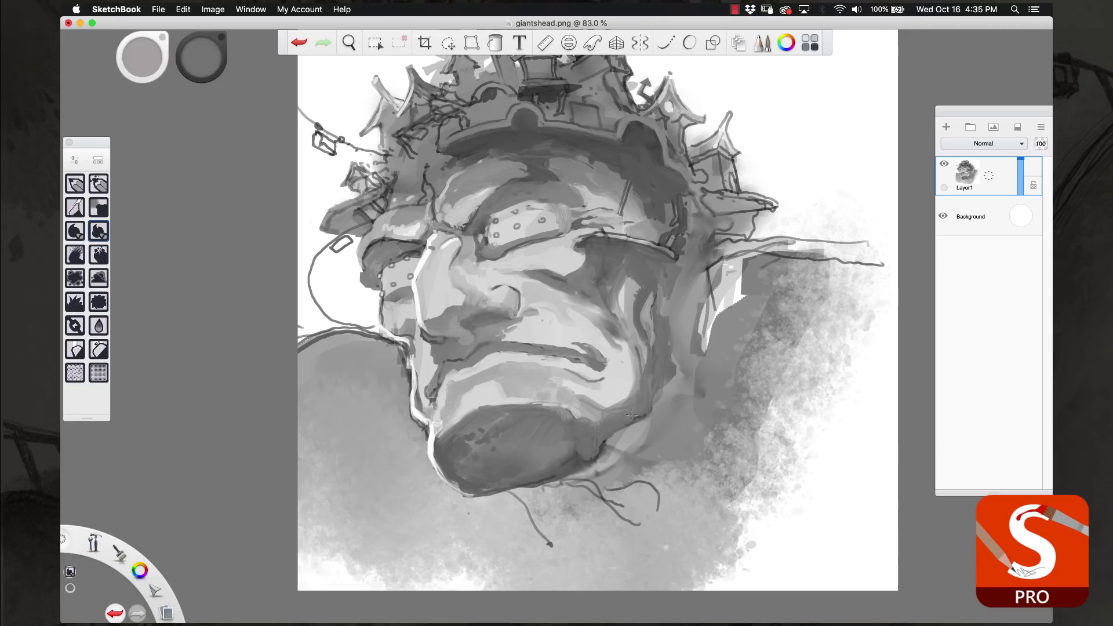
# - Paint dark and light strokes on the right ear and a tall spike above it
pyautogui.keyDown('alt'); pyautogui.click(647, 231); pyautogui.keyUp('alt')
pyautogui.moveTo(638, 237)
pyautogui.mouseDown()
pyautogui.moveTo(661, 221)
pyautogui.moveTo(795, 203)
pyautogui.moveTo(764, 213)
pyautogui.moveTo(812, 244)
pyautogui.moveTo(864, 252)
pyautogui.moveTo(765, 258)
pyautogui.moveTo(708, 316)
pyautogui.moveTo(719, 365)
pyautogui.mouseUp()
pyautogui.moveTo(742, 296); pyautogui.dragTo(821, 264)
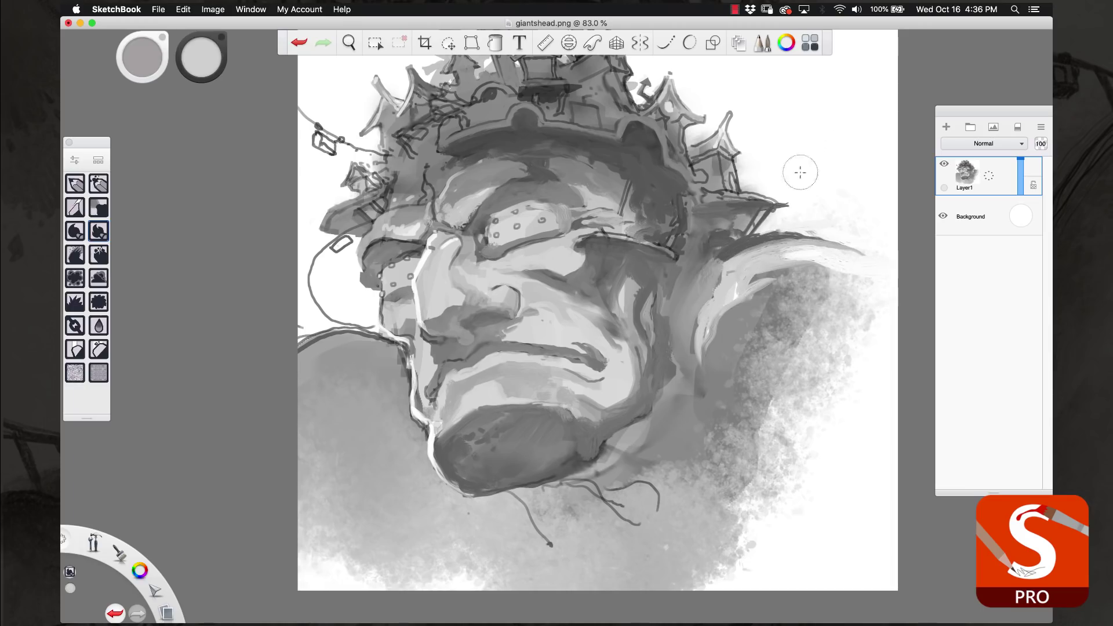
pyautogui.keyDown('alt'); pyautogui.click(694, 282); pyautogui.keyUp('alt')
pyautogui.moveTo(789, 229); pyautogui.dragTo(869, 182)
pyautogui.moveTo(771, 246); pyautogui.dragTo(870, 183)
pyautogui.moveTo(782, 334)
pyautogui.mouseDown()
pyautogui.moveTo(890, 148)
pyautogui.moveTo(822, 221)
pyautogui.moveTo(771, 388)
pyautogui.mouseUp()
# - Refine the horn and right ear with grey strokes, undoing stray ones
pyautogui.moveTo(783, 272)
pyautogui.mouseDown()
pyautogui.moveTo(768, 423)
pyautogui.moveTo(759, 339)
pyautogui.mouseUp()
pyautogui.press('cmd+z')
pyautogui.moveTo(768, 246); pyautogui.dragTo(704, 284)
pyautogui.moveTo(733, 250); pyautogui.dragTo(798, 226)
pyautogui.keyDown('alt'); pyautogui.click(767, 272); pyautogui.keyUp('alt')
pyautogui.press('super+z')
# - Pick white and off-white tones from the face for the next highlights
pyautogui.click(735, 8)
pyautogui.click(765, 27)
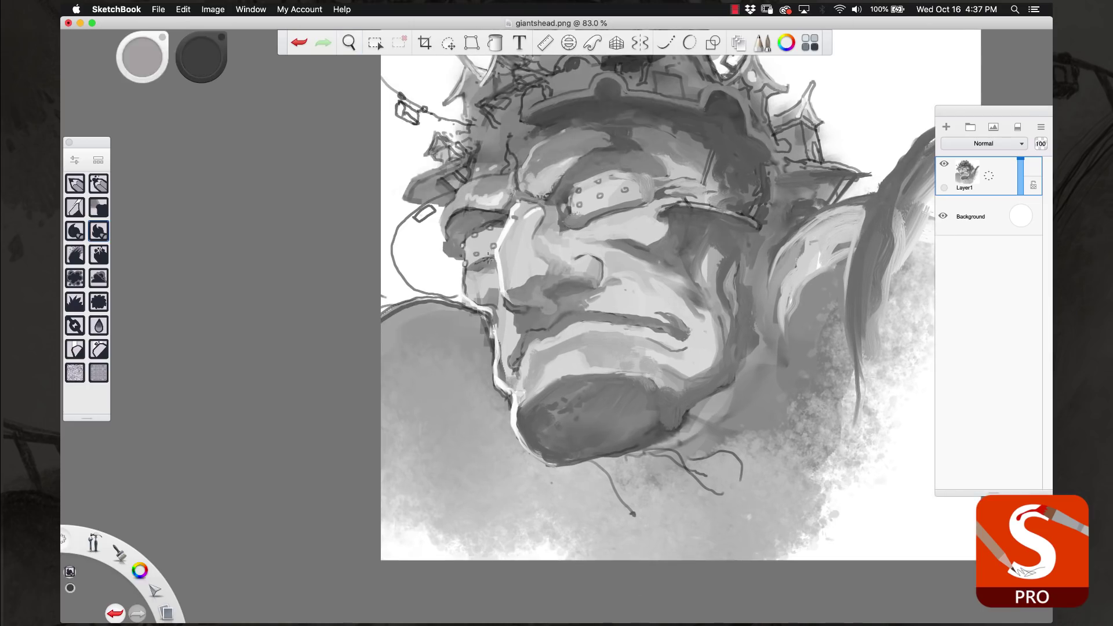
pyautogui.keyDown('alt'); pyautogui.click(531, 218); pyautogui.keyUp('alt')
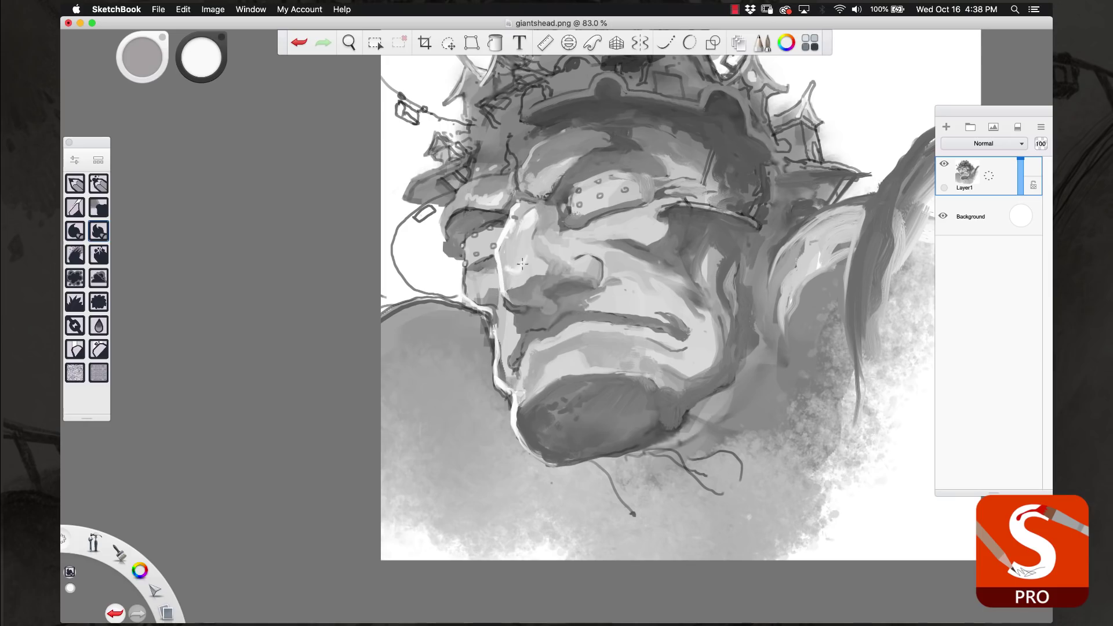
pyautogui.keyDown('alt'); pyautogui.click(525, 259); pyautogui.keyUp('alt')
pyautogui.keyDown('alt'); pyautogui.click(567, 377); pyautogui.keyUp('alt')
pyautogui.keyDown('alt'); pyautogui.click(555, 367); pyautogui.keyUp('alt')
# - Reshape the left crown spike with strokes in a dark grey sampled from the painting
pyautogui.hscroll(5, 566, 372)
pyautogui.scroll(4, 566, 373)
pyautogui.keyDown('alt'); pyautogui.click(709, 228); pyautogui.keyUp('alt')
pyautogui.scroll(5, 709, 228)
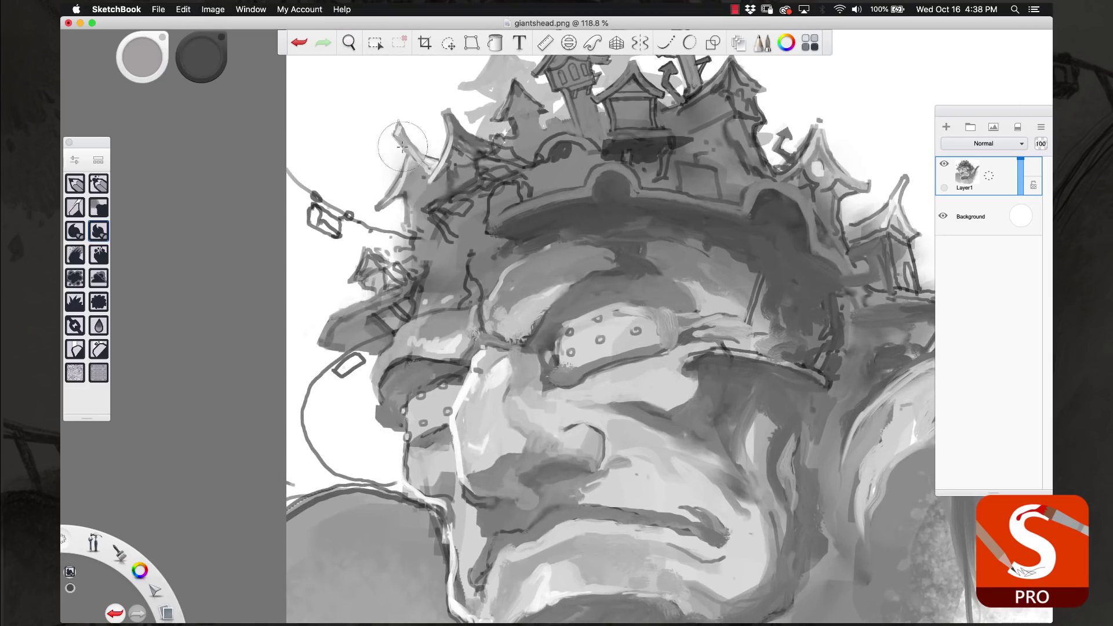
pyautogui.moveTo(396, 135)
pyautogui.mouseDown()
pyautogui.moveTo(409, 159)
pyautogui.moveTo(441, 168)
pyautogui.moveTo(429, 129)
pyautogui.moveTo(440, 145)
pyautogui.moveTo(444, 109)
pyautogui.mouseUp()
# - Fill in the gondola cabin with light, white and dark greys sampled near the cable and crown
pyautogui.keyDown('alt'); pyautogui.click(496, 102); pyautogui.keyUp('alt')
pyautogui.scroll(5, 463, 84)
pyautogui.keyDown('alt'); pyautogui.click(450, 127); pyautogui.keyUp('alt')
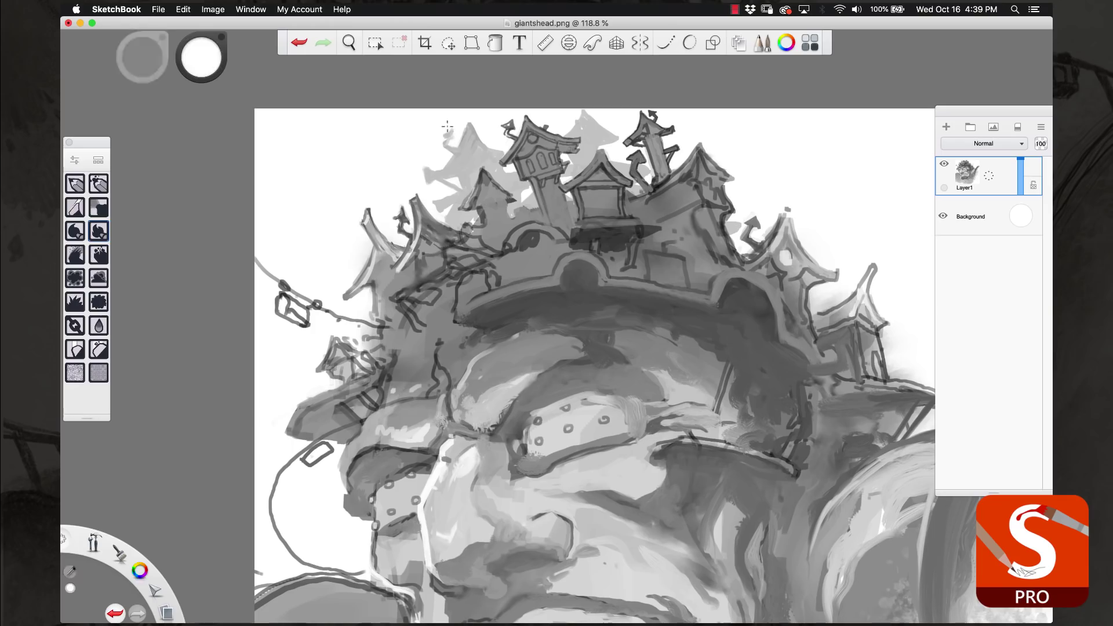
pyautogui.scroll(-3, 450, 126)
pyautogui.keyDown('alt'); pyautogui.click(394, 265); pyautogui.keyUp('alt')
pyautogui.keyDown('alt'); pyautogui.click(323, 254); pyautogui.keyUp('alt')
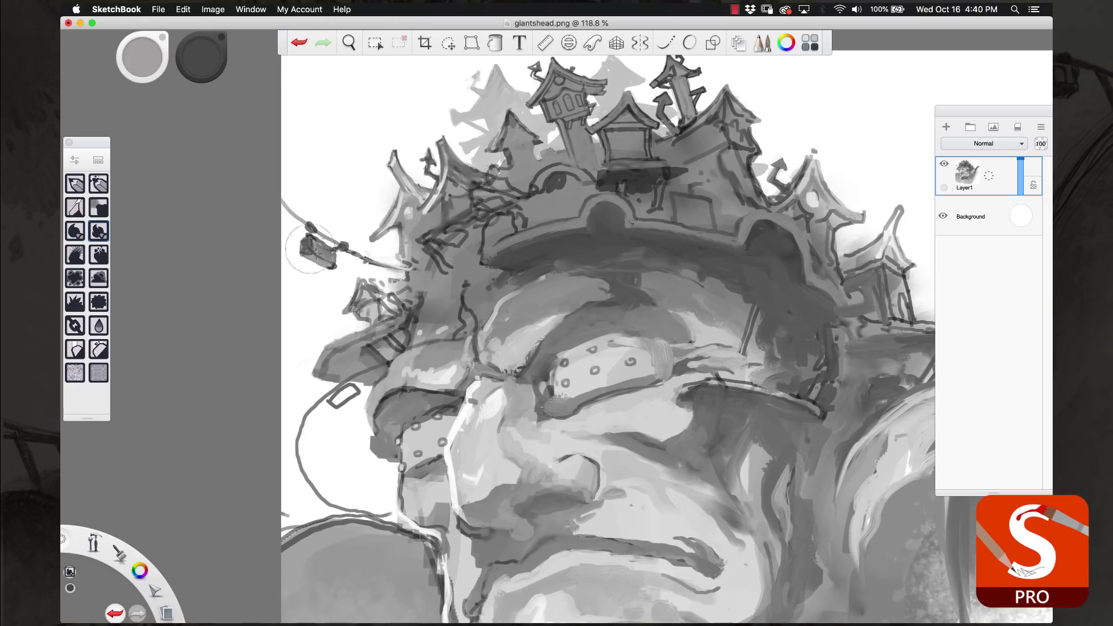
pyautogui.keyDown('alt'); pyautogui.click(336, 258); pyautogui.keyUp('alt')
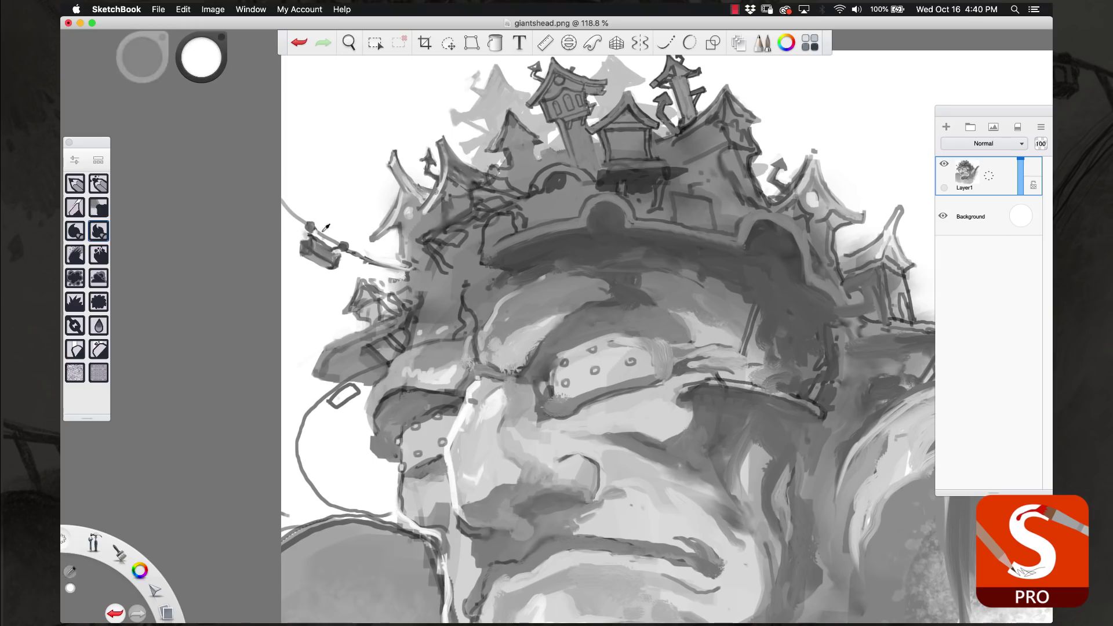
pyautogui.keyDown('alt'); pyautogui.click(322, 255); pyautogui.keyUp('alt')
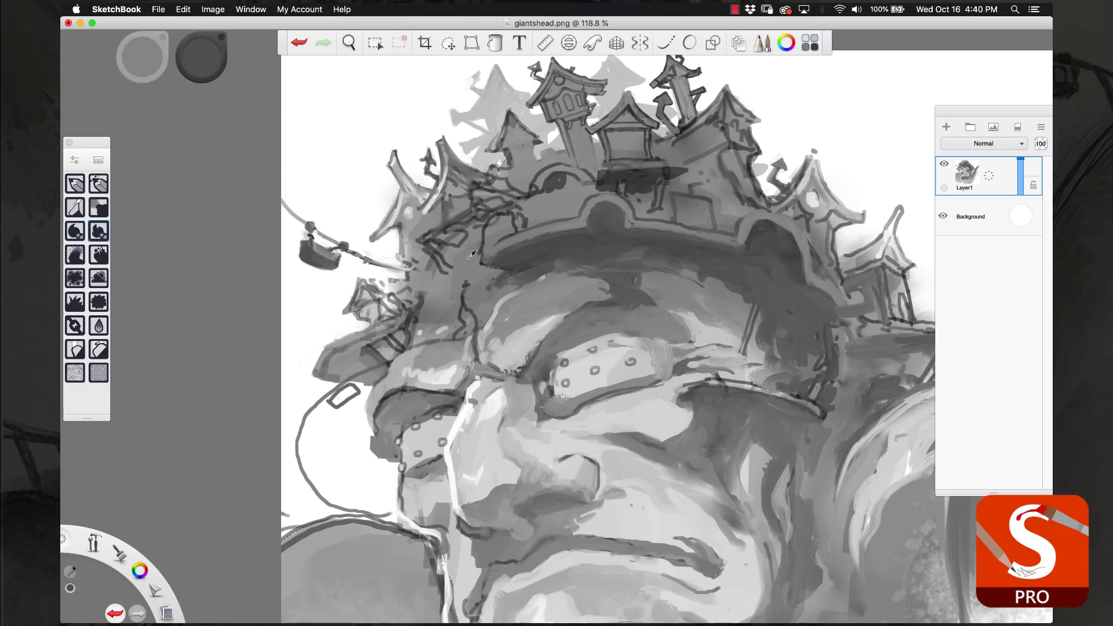
pyautogui.keyDown('alt'); pyautogui.click(465, 250); pyautogui.keyUp('alt')
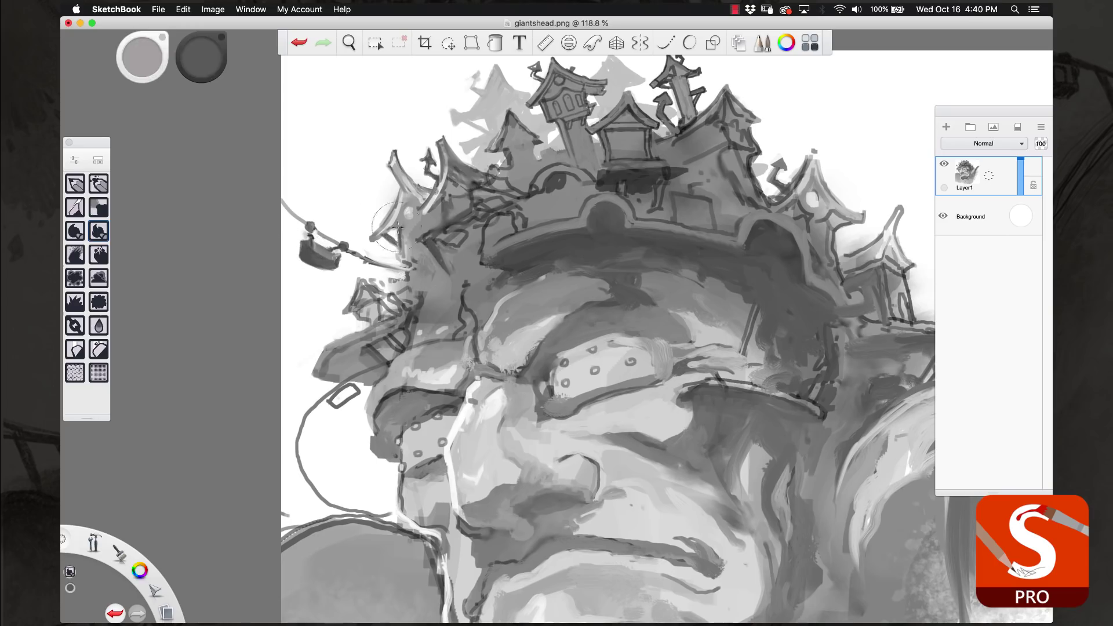
pyautogui.keyDown('alt'); pyautogui.click(435, 203); pyautogui.keyUp('alt')
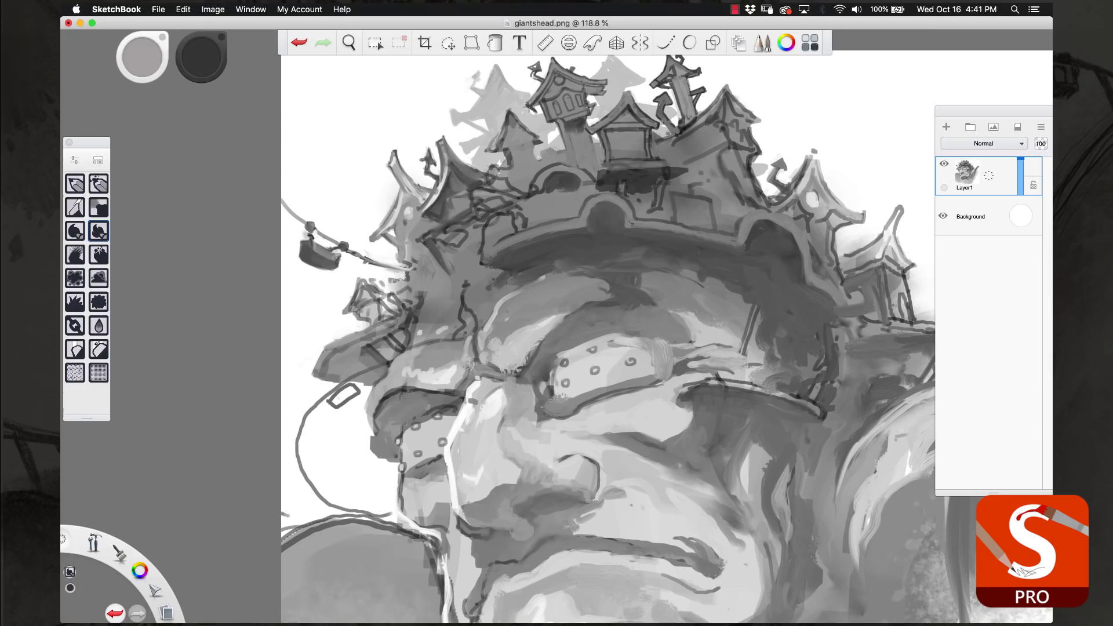
# - Darken the small pagoda roofs with dark strokes, finishing with a light dab
pyautogui.keyDown('alt'); pyautogui.click(597, 118); pyautogui.keyUp('alt')
pyautogui.keyDown('alt'); pyautogui.click(532, 105); pyautogui.keyUp('alt')
pyautogui.keyDown('alt'); pyautogui.click(514, 104); pyautogui.keyUp('alt')
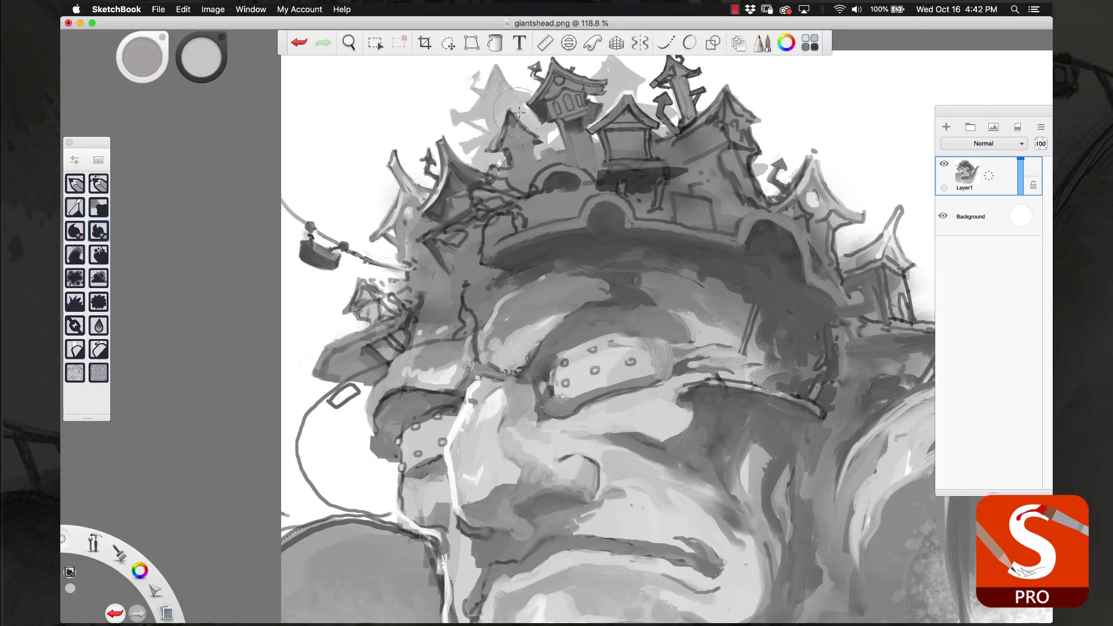
pyautogui.keyDown('alt'); pyautogui.click(513, 103); pyautogui.keyUp('alt')
pyautogui.moveTo(488, 154)
pyautogui.mouseDown()
pyautogui.moveTo(504, 116)
pyautogui.moveTo(542, 130)
pyautogui.moveTo(505, 125)
pyautogui.moveTo(533, 139)
pyautogui.mouseUp()
pyautogui.keyDown('alt'); pyautogui.click(514, 139); pyautogui.keyUp('alt')
pyautogui.keyDown('alt'); pyautogui.click(510, 136); pyautogui.keyUp('alt')
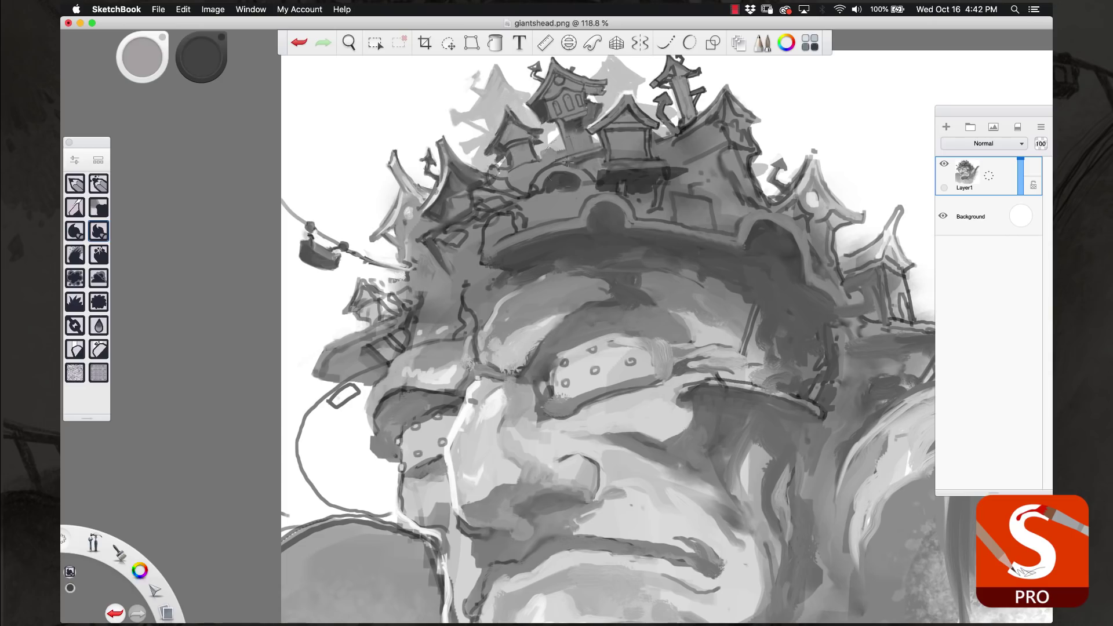
pyautogui.keyDown('alt'); pyautogui.click(571, 157); pyautogui.keyUp('alt')
# - Paint white highlights along the crown's roof edge and ledge
pyautogui.moveTo(589, 303); pyautogui.dragTo(505, 285)
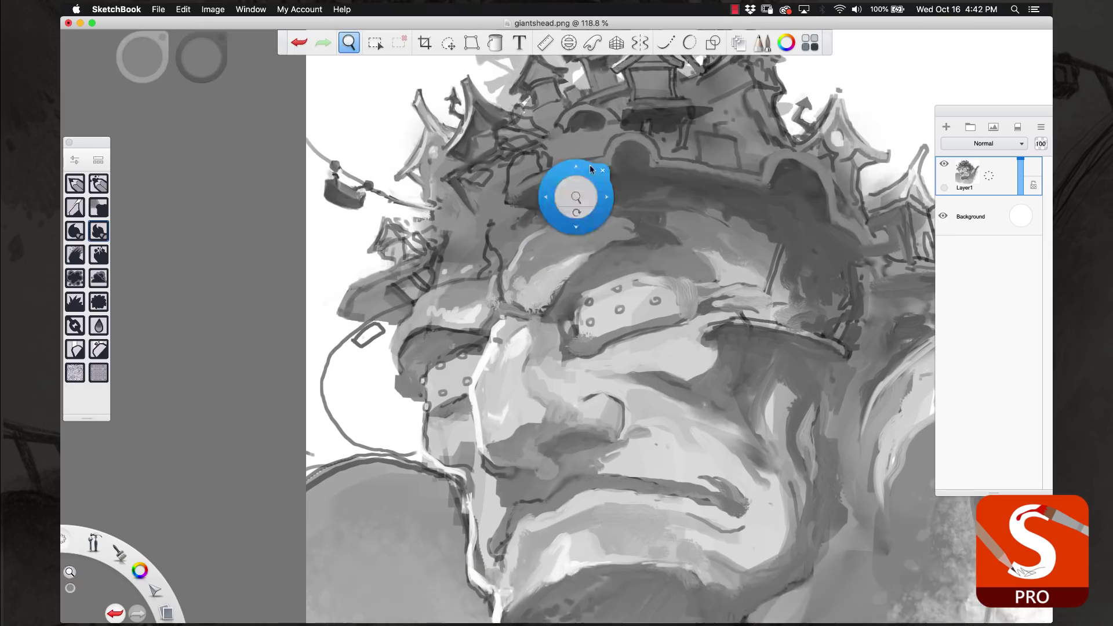
pyautogui.keyDown('alt'); pyautogui.click(578, 153); pyautogui.keyUp('alt')
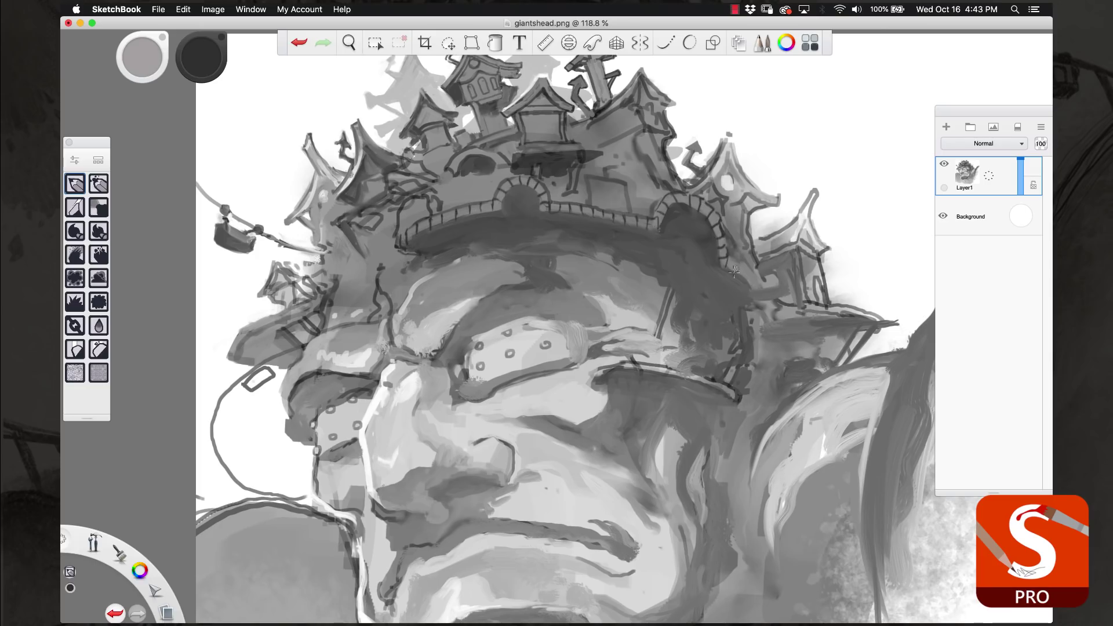
pyautogui.moveTo(533, 102); pyautogui.dragTo(521, 174)
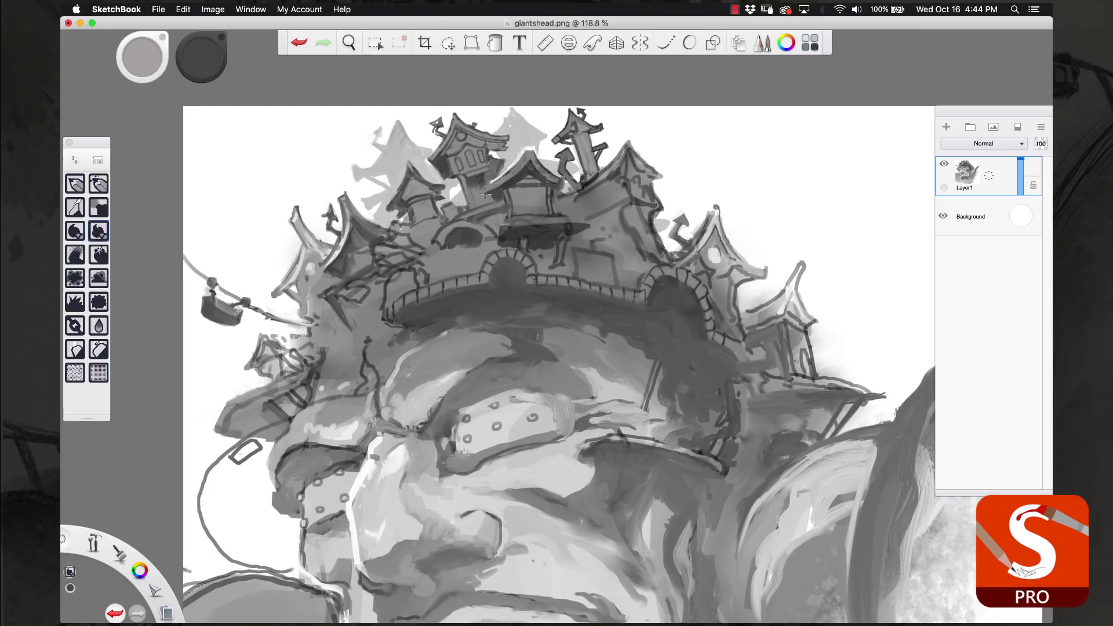
pyautogui.keyDown('alt'); pyautogui.click(489, 185); pyautogui.keyUp('alt')
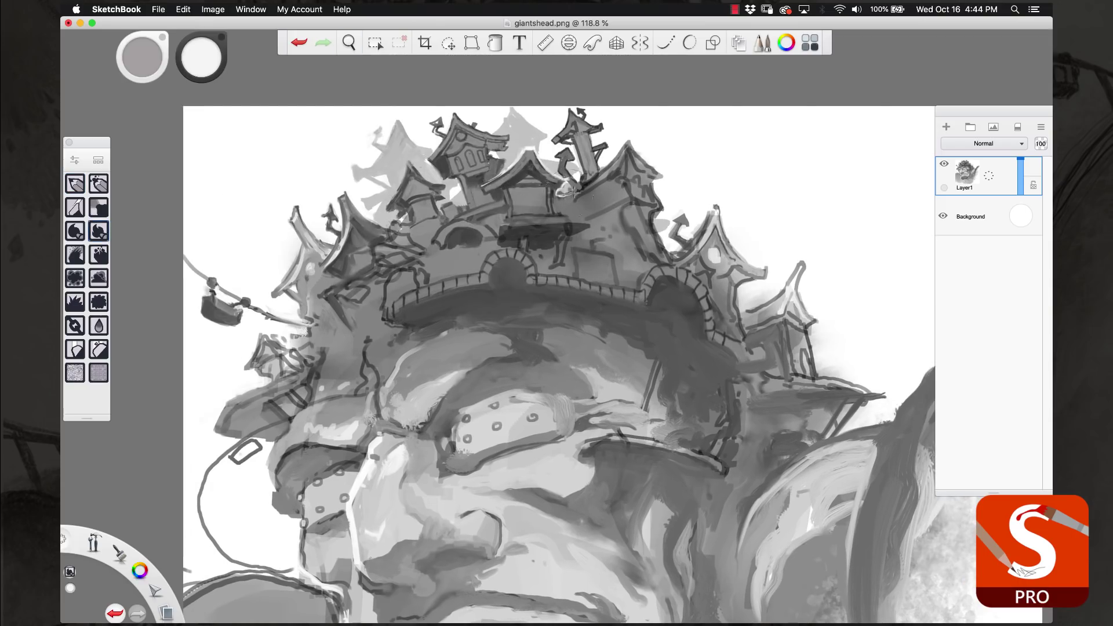
pyautogui.moveTo(563, 190); pyautogui.dragTo(571, 185)
pyautogui.moveTo(511, 215); pyautogui.dragTo(589, 219)
pyautogui.keyDown('alt'); pyautogui.click(513, 216); pyautogui.keyUp('alt')
# - Shade the railing dark and fill the left arch in solid dark grey
pyautogui.keyDown('alt'); pyautogui.click(464, 244); pyautogui.keyUp('alt')
pyautogui.moveTo(458, 246)
pyautogui.mouseDown()
pyautogui.moveTo(470, 255)
pyautogui.moveTo(435, 261)
pyautogui.moveTo(403, 299)
pyautogui.mouseUp()
pyautogui.keyDown('alt'); pyautogui.click(411, 272); pyautogui.keyUp('alt')
pyautogui.keyDown('alt'); pyautogui.click(383, 258); pyautogui.keyUp('alt')
# - Outline and darken a window on the castle wall in grey
pyautogui.moveTo(533, 255); pyautogui.dragTo(498, 219)
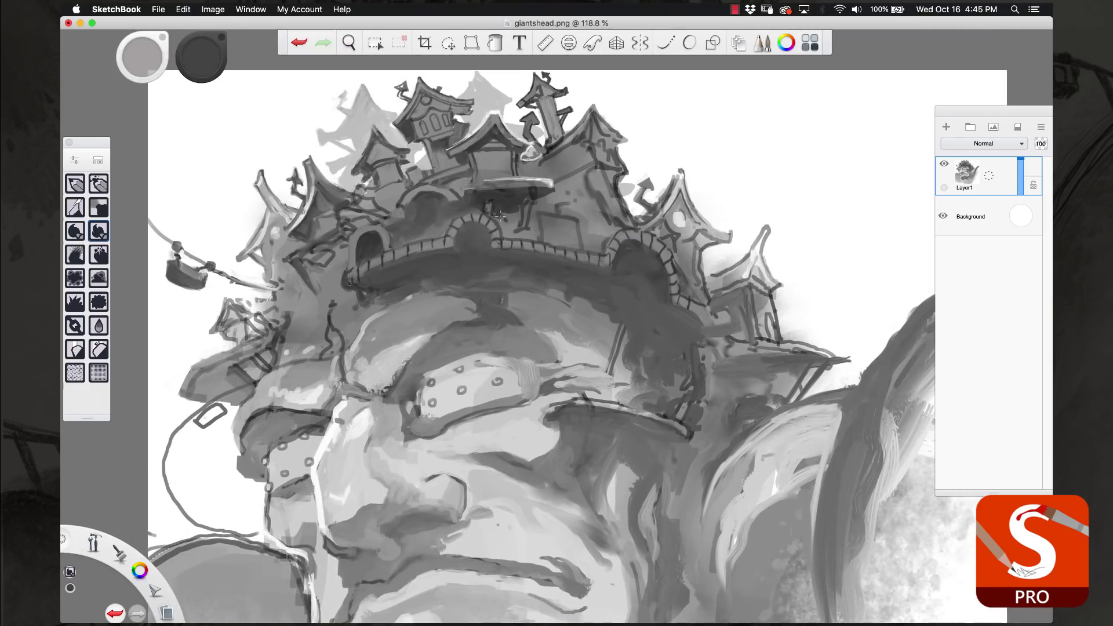
pyautogui.keyDown('alt'); pyautogui.click(525, 218); pyautogui.keyUp('alt')
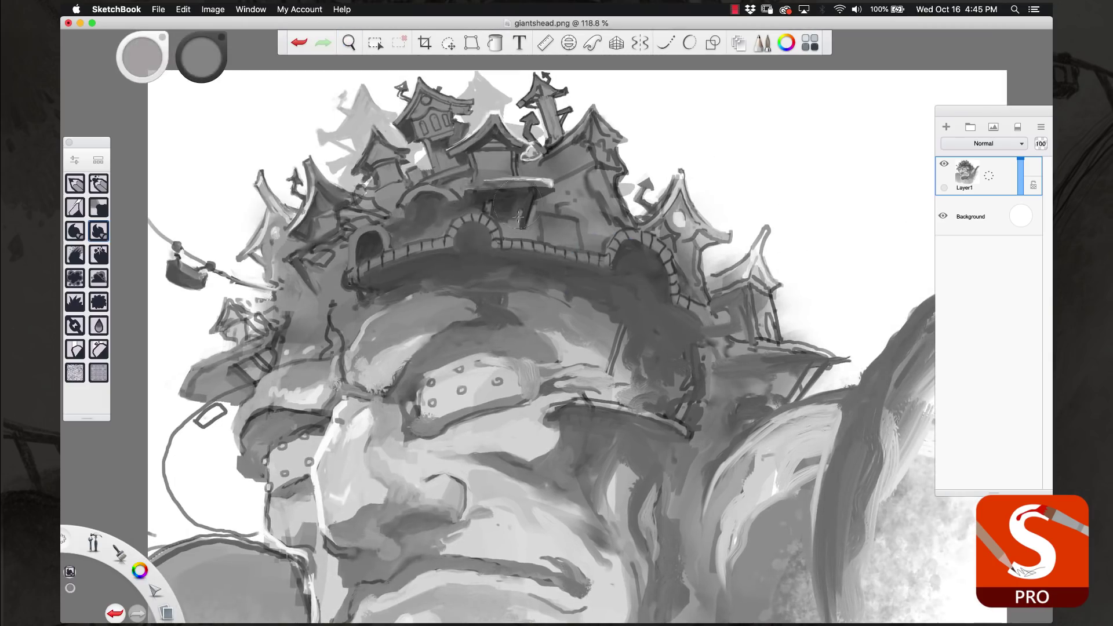
pyautogui.keyDown('alt'); pyautogui.click(509, 225); pyautogui.keyUp('alt')
pyautogui.moveTo(497, 204)
pyautogui.mouseDown()
pyautogui.moveTo(565, 219)
pyautogui.moveTo(577, 250)
pyautogui.mouseUp()
pyautogui.keyDown('alt'); pyautogui.click(525, 211); pyautogui.keyUp('alt')
pyautogui.moveTo(545, 212); pyautogui.dragTo(566, 229)
# - Lay a faint light grey stroke on the castle and reselect white
pyautogui.keyDown('alt'); pyautogui.click(644, 215); pyautogui.keyUp('alt')
pyautogui.moveTo(620, 188); pyautogui.dragTo(643, 187)
pyautogui.keyDown('alt'); pyautogui.click(647, 215); pyautogui.keyUp('alt')
pyautogui.keyDown('alt'); pyautogui.click(661, 216); pyautogui.keyUp('alt')
pyautogui.keyDown('alt'); pyautogui.click(609, 231); pyautogui.keyUp('alt')
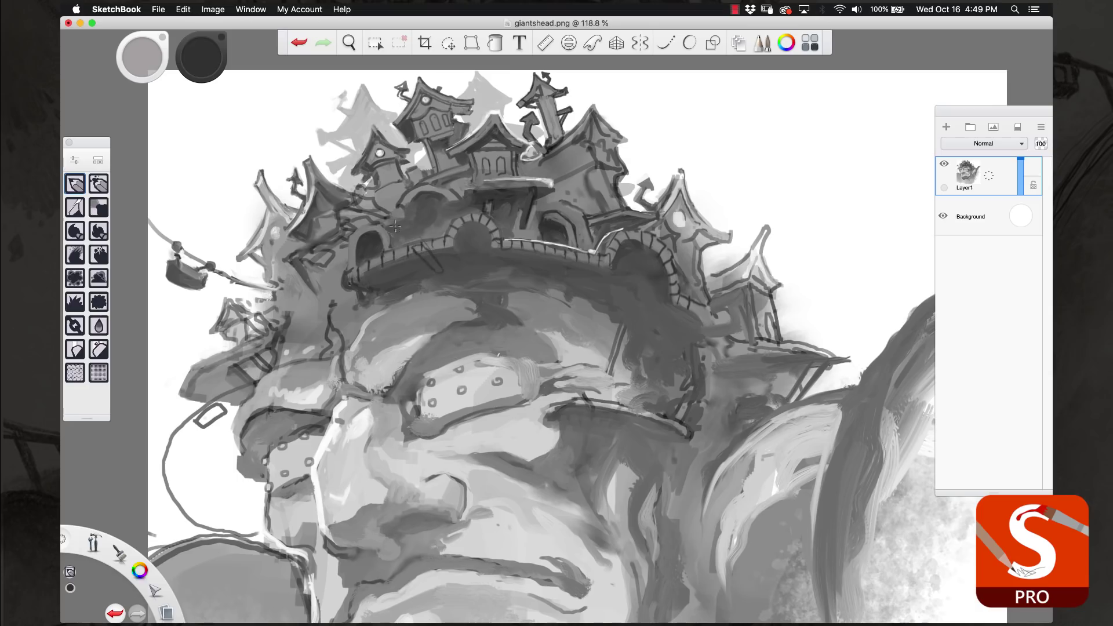
# - Toggle undo and redo to compare the crown rim stroke, keeping it
pyautogui.press('super+z')
pyautogui.press('super+shift+z')
pyautogui.press('super+z')
pyautogui.press('super+shift+z')
pyautogui.press('super+shift+z')
pyautogui.press('super+z')
pyautogui.press('super+shift+z')
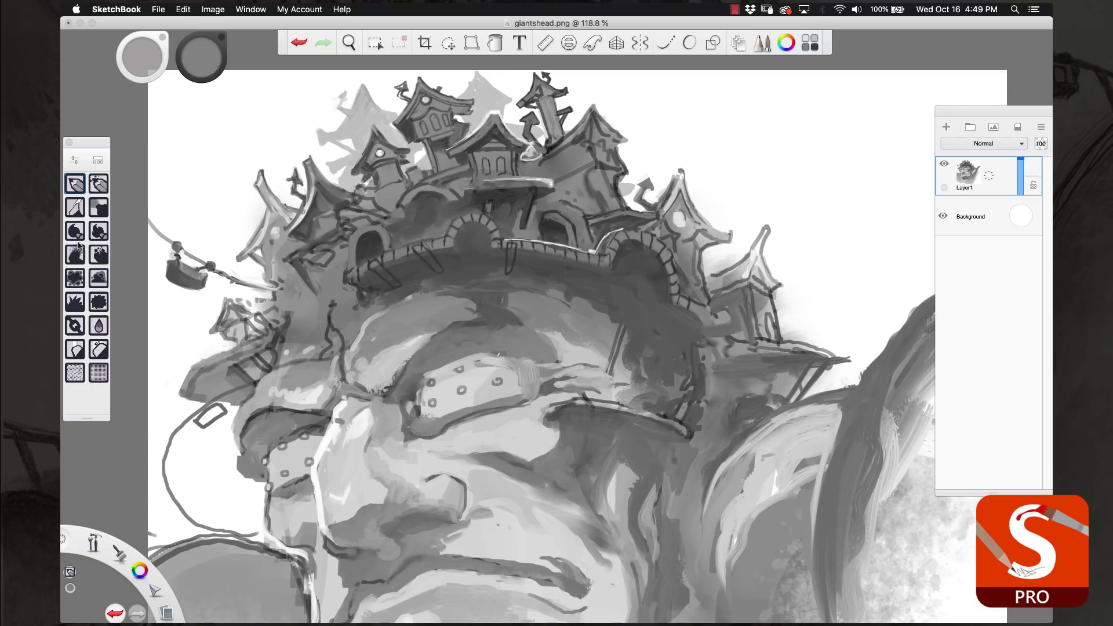
# - Zoom to about 297%, set the brush to 40, and clean up the lower spire's diagonal edge
pyautogui.click(99, 231)
pyautogui.scroll(5, 268, 407)
pyautogui.keyDown('alt'); pyautogui.click(282, 394); pyautogui.keyUp('alt')
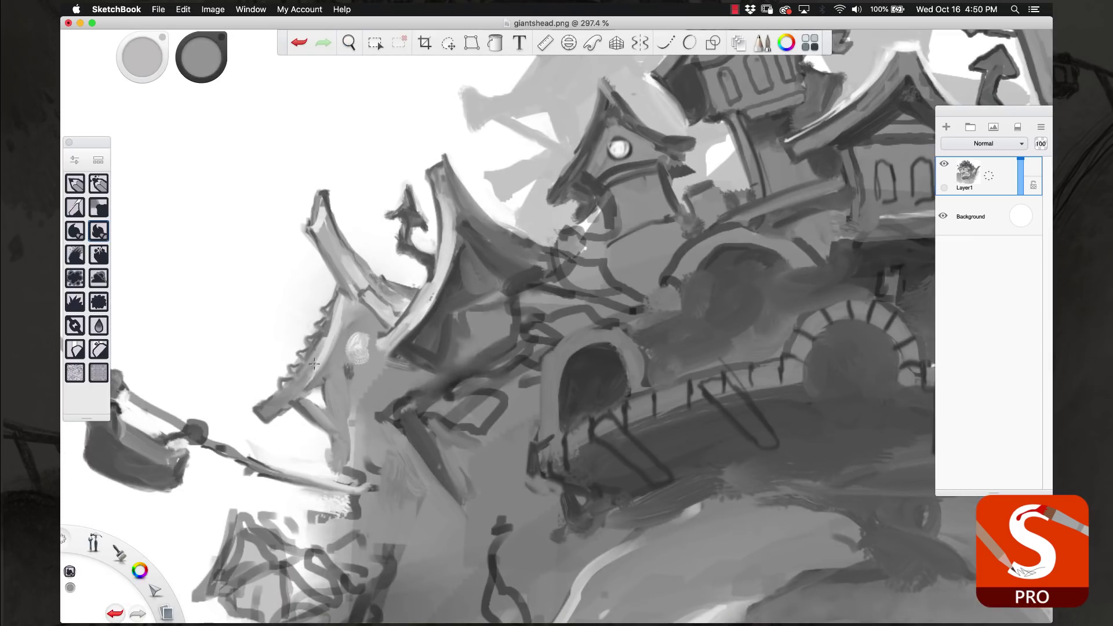
pyautogui.keyDown('alt'); pyautogui.click(322, 226); pyautogui.keyUp('alt')
pyautogui.press('b')
pyautogui.moveTo(357, 286)
pyautogui.mouseDown()
pyautogui.moveTo(323, 248)
pyautogui.moveTo(334, 309)
pyautogui.mouseUp()
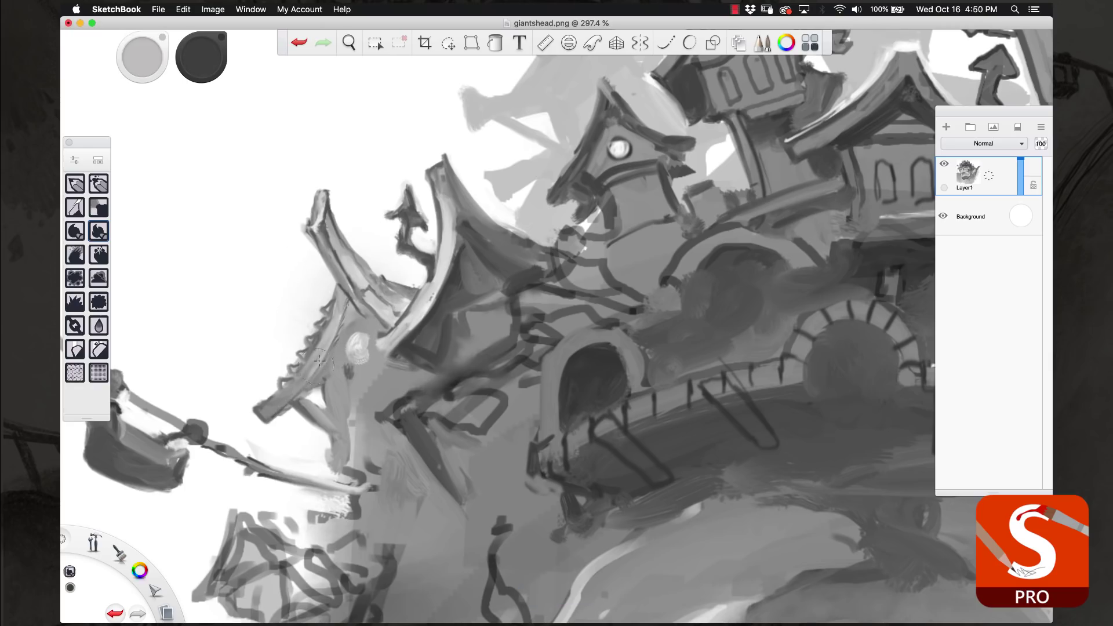
pyautogui.moveTo(313, 372); pyautogui.dragTo(259, 419)
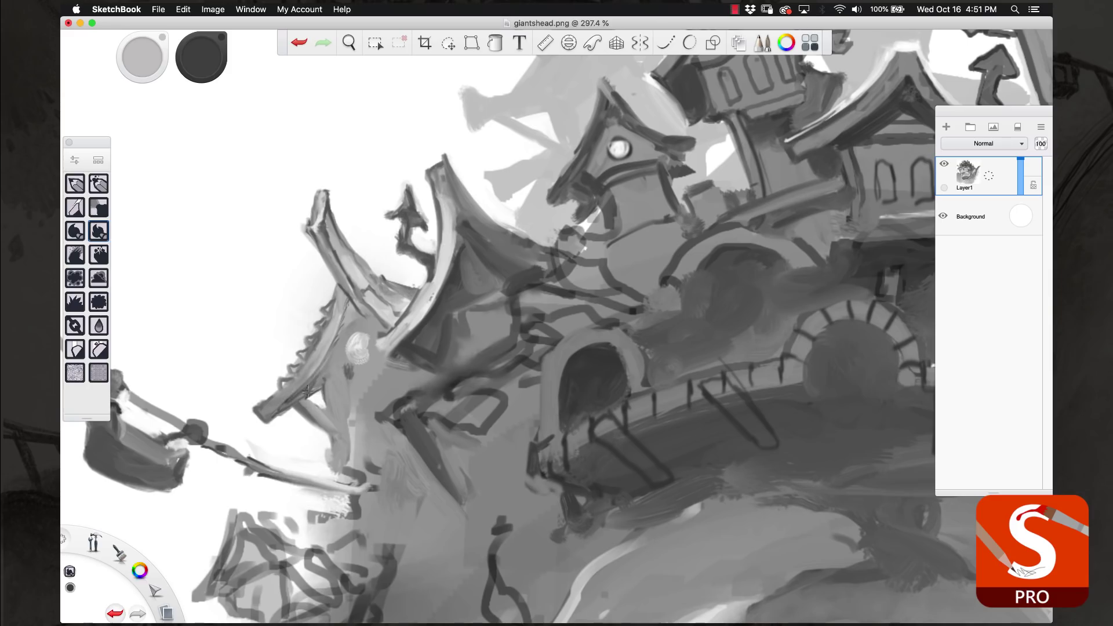
# - Paint light and dark strokes along the left pagoda roof with sampled greys
pyautogui.keyDown('alt'); pyautogui.click(364, 338); pyautogui.keyUp('alt')
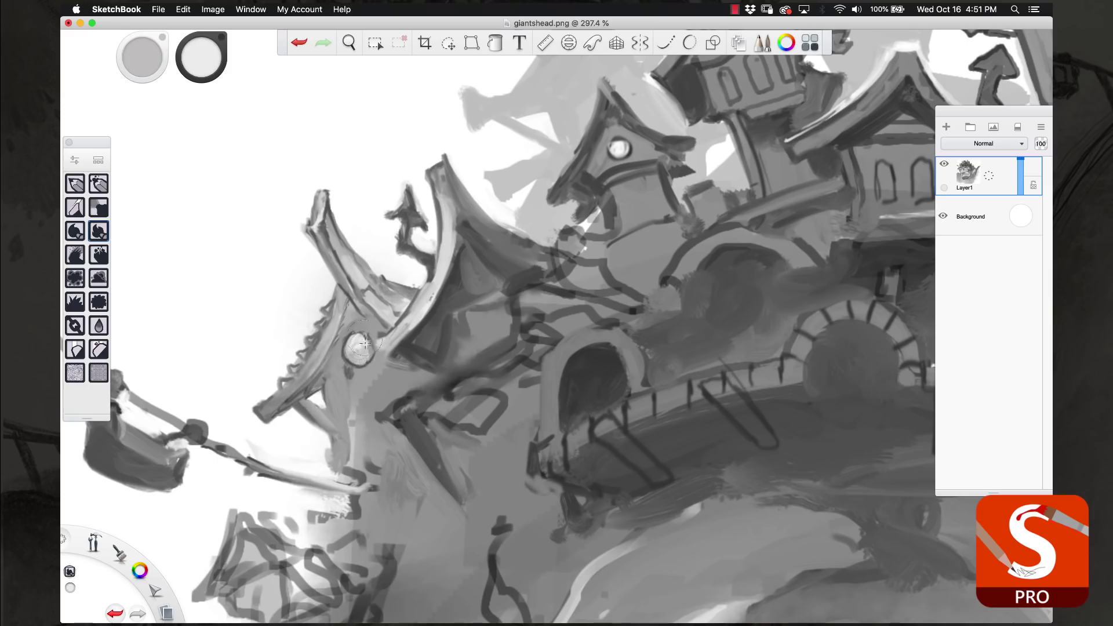
pyautogui.keyDown('alt'); pyautogui.click(382, 346); pyautogui.keyUp('alt')
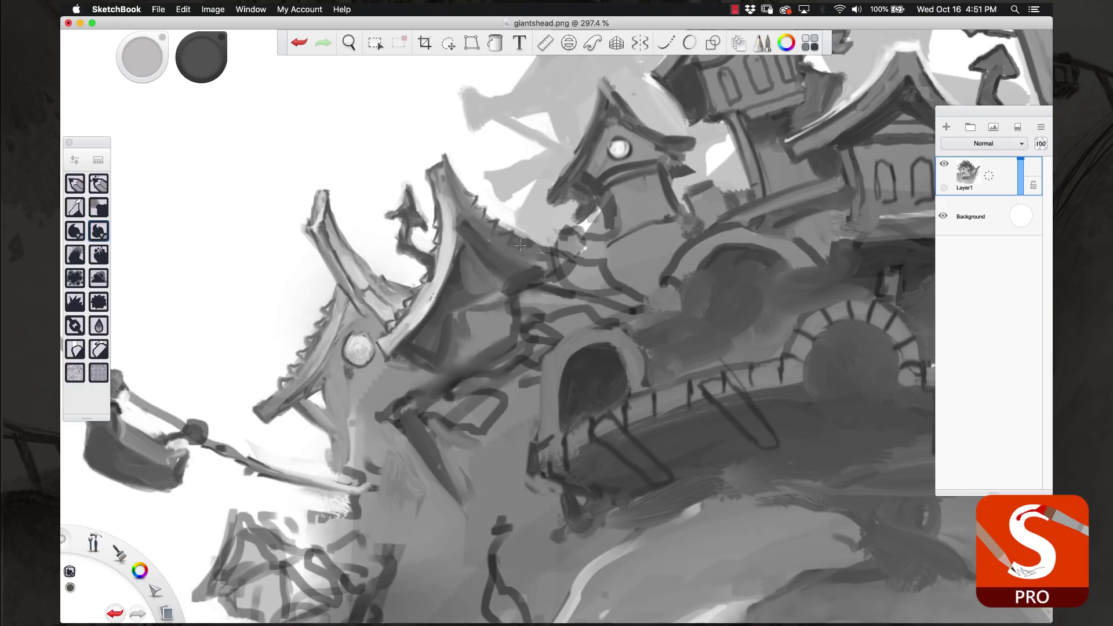
pyautogui.keyDown('alt'); pyautogui.click(459, 210); pyautogui.keyUp('alt')
pyautogui.moveTo(460, 212)
pyautogui.mouseDown()
pyautogui.moveTo(491, 258)
pyautogui.moveTo(483, 252)
pyautogui.moveTo(522, 274)
pyautogui.moveTo(507, 276)
pyautogui.moveTo(473, 250)
pyautogui.mouseUp()
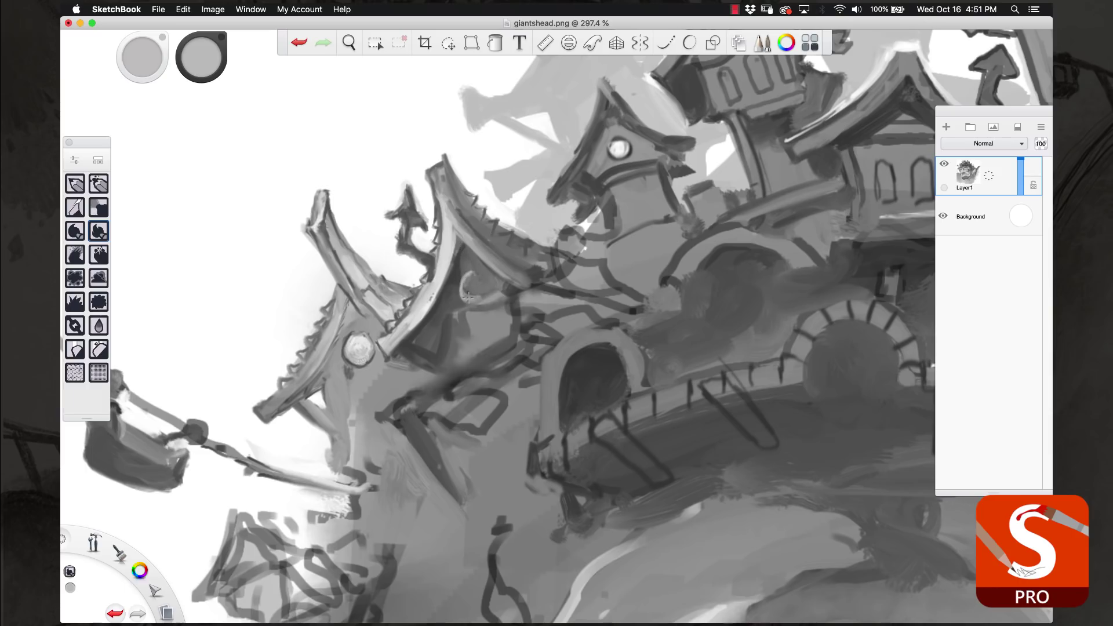
pyautogui.moveTo(481, 290)
pyautogui.mouseDown()
pyautogui.moveTo(461, 313)
pyautogui.moveTo(493, 295)
pyautogui.moveTo(487, 287)
pyautogui.mouseUp()
pyautogui.keyDown('alt'); pyautogui.click(486, 299); pyautogui.keyUp('alt')
pyautogui.keyDown('alt'); pyautogui.click(352, 372); pyautogui.keyUp('alt')
pyautogui.moveTo(345, 371)
pyautogui.mouseDown()
pyautogui.moveTo(319, 423)
pyautogui.moveTo(339, 380)
pyautogui.moveTo(339, 402)
pyautogui.moveTo(341, 383)
pyautogui.moveTo(467, 368)
pyautogui.moveTo(385, 365)
pyautogui.moveTo(512, 243)
pyautogui.moveTo(488, 241)
pyautogui.moveTo(488, 228)
pyautogui.moveTo(513, 263)
pyautogui.mouseUp()
pyautogui.keyDown('alt'); pyautogui.click(490, 229); pyautogui.keyUp('alt')
# - Add light strokes to the roof, then zoom out to 183.5%
pyautogui.moveTo(505, 214); pyautogui.dragTo(522, 270)
pyautogui.scroll(-3, 515, 134)
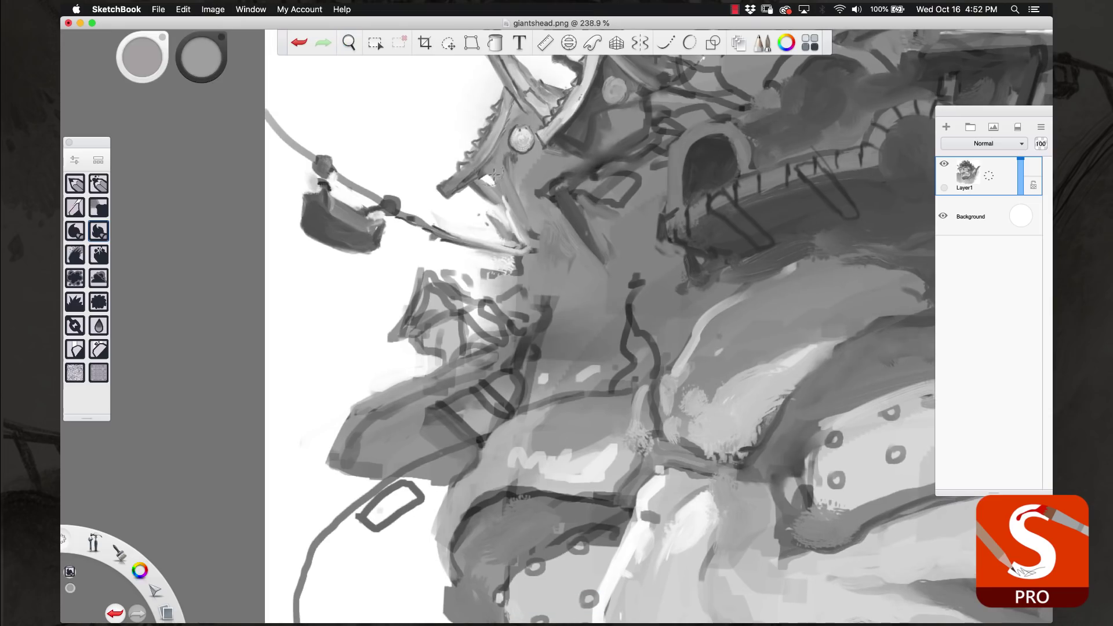
pyautogui.keyDown('alt'); pyautogui.click(568, 174); pyautogui.keyUp('alt')
pyautogui.keyDown('alt'); pyautogui.click(492, 179); pyautogui.keyUp('alt')
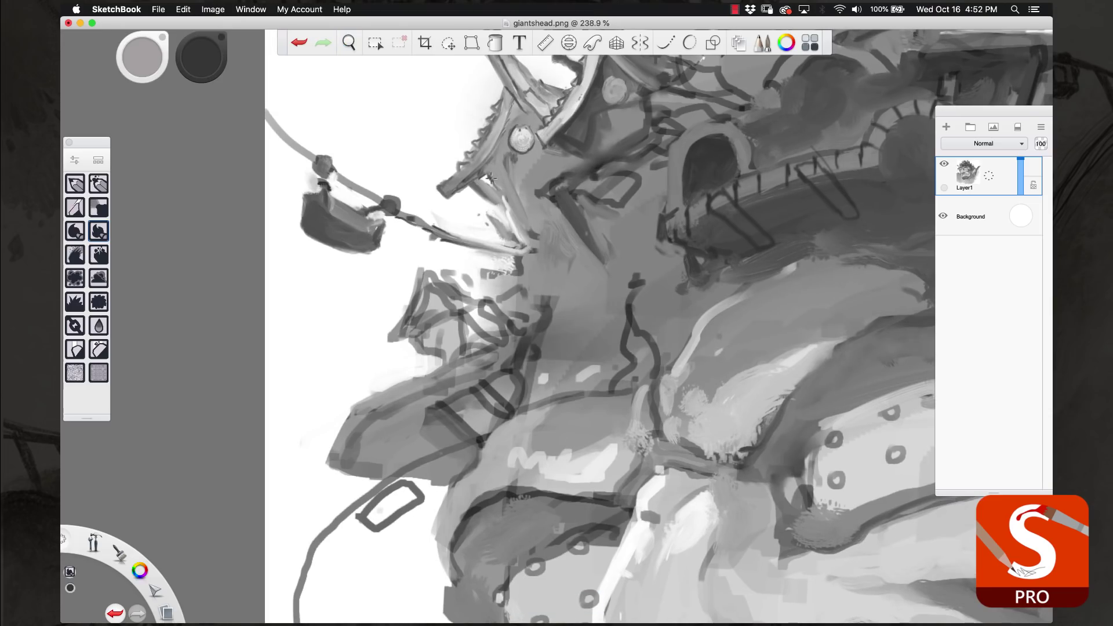
pyautogui.press('space')
pyautogui.moveTo(642, 211); pyautogui.dragTo(514, 180)
# - Settle on a medium roof grey and paint small dark hatching on the roof
pyautogui.keyDown('alt'); pyautogui.click(518, 164); pyautogui.keyUp('alt')
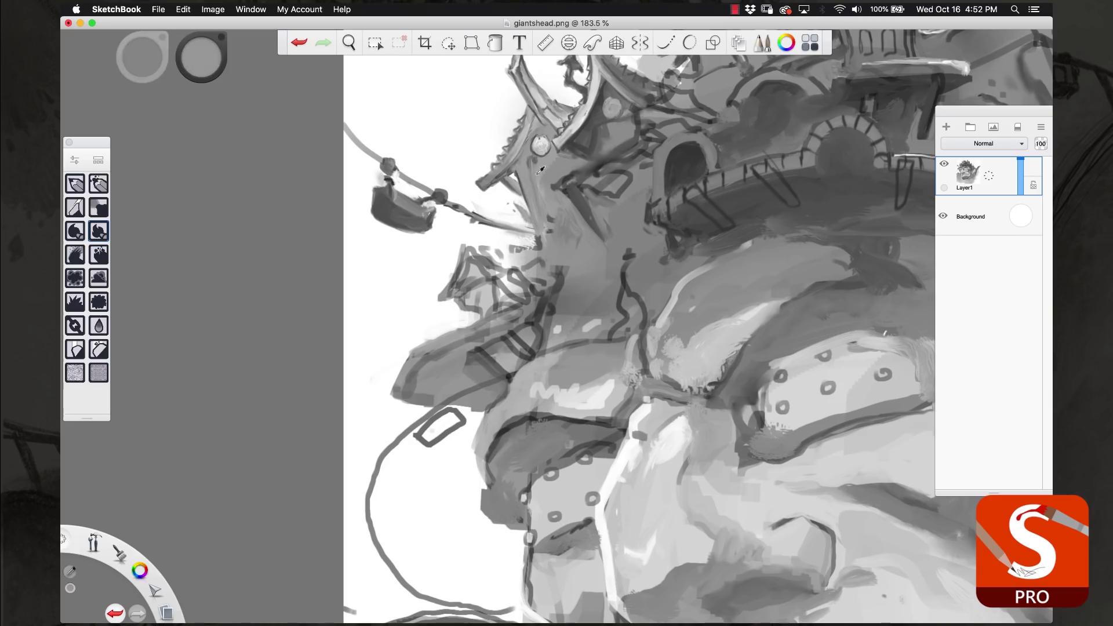
pyautogui.keyDown('alt'); pyautogui.click(524, 169); pyautogui.keyUp('alt')
pyautogui.keyDown('alt'); pyautogui.click(525, 169); pyautogui.keyUp('alt')
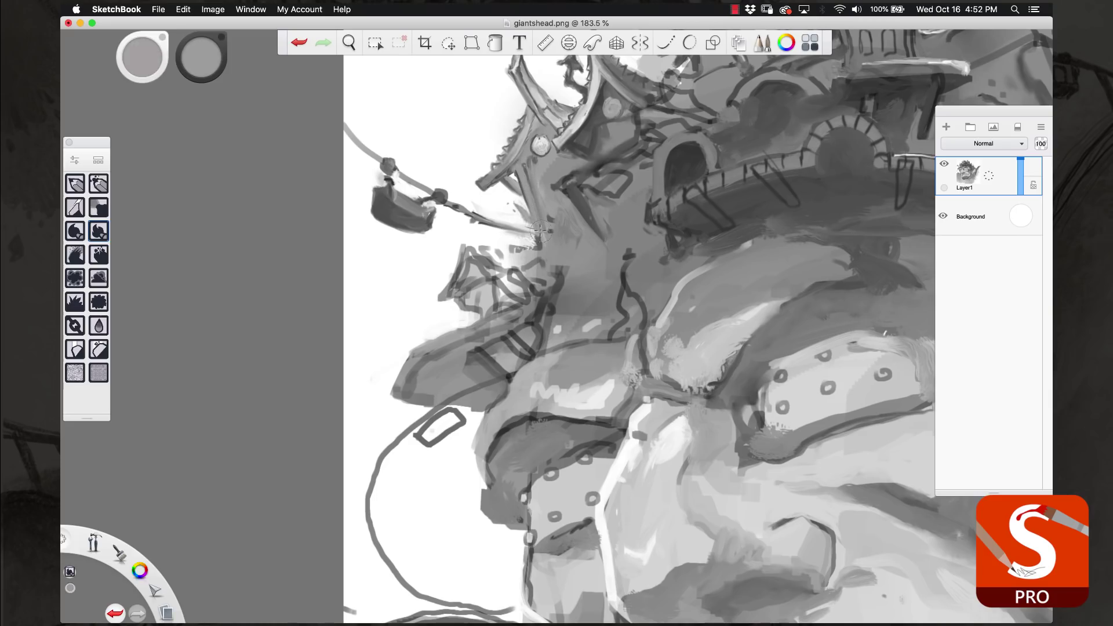
pyautogui.keyDown('alt'); pyautogui.click(521, 165); pyautogui.keyUp('alt')
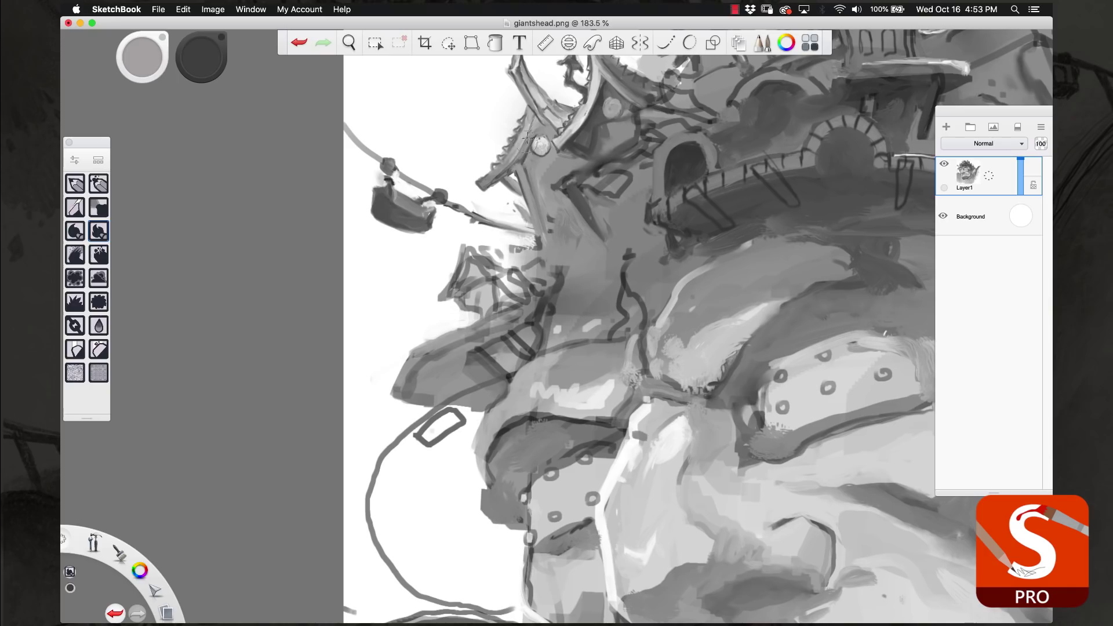
pyautogui.keyDown('alt'); pyautogui.click(507, 189); pyautogui.keyUp('alt')
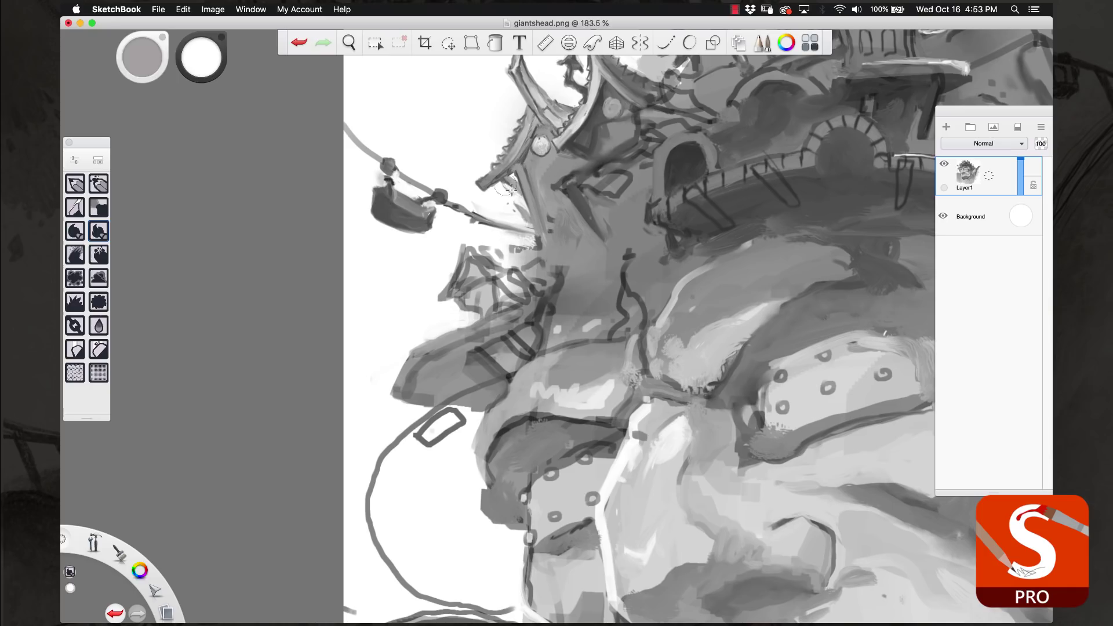
pyautogui.keyDown('alt'); pyautogui.click(507, 185); pyautogui.keyUp('alt')
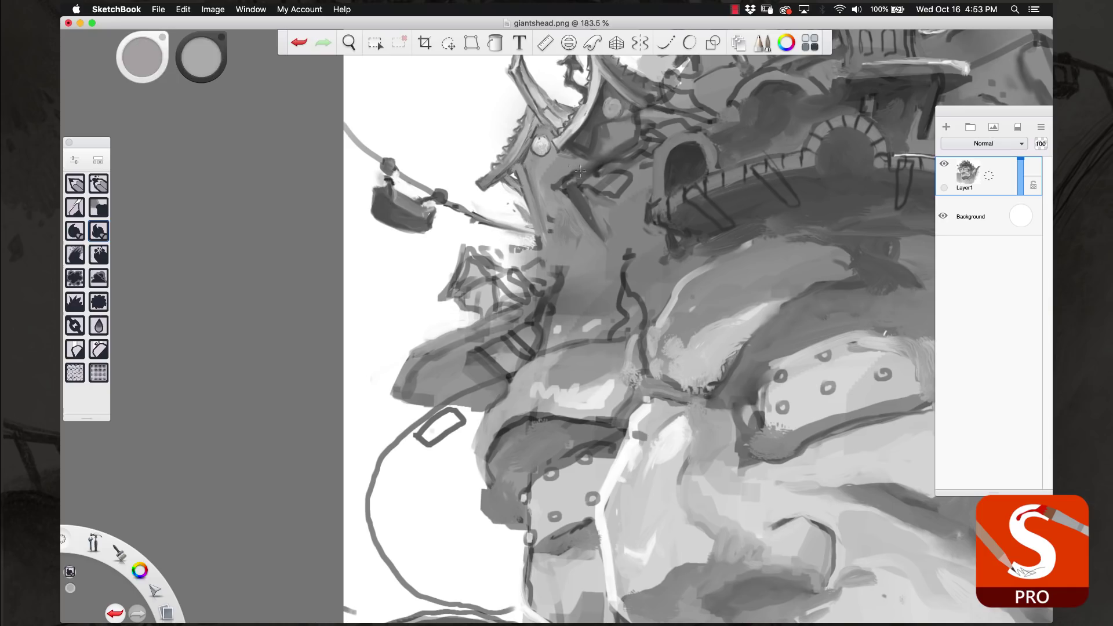
pyautogui.moveTo(515, 212); pyautogui.dragTo(506, 219)
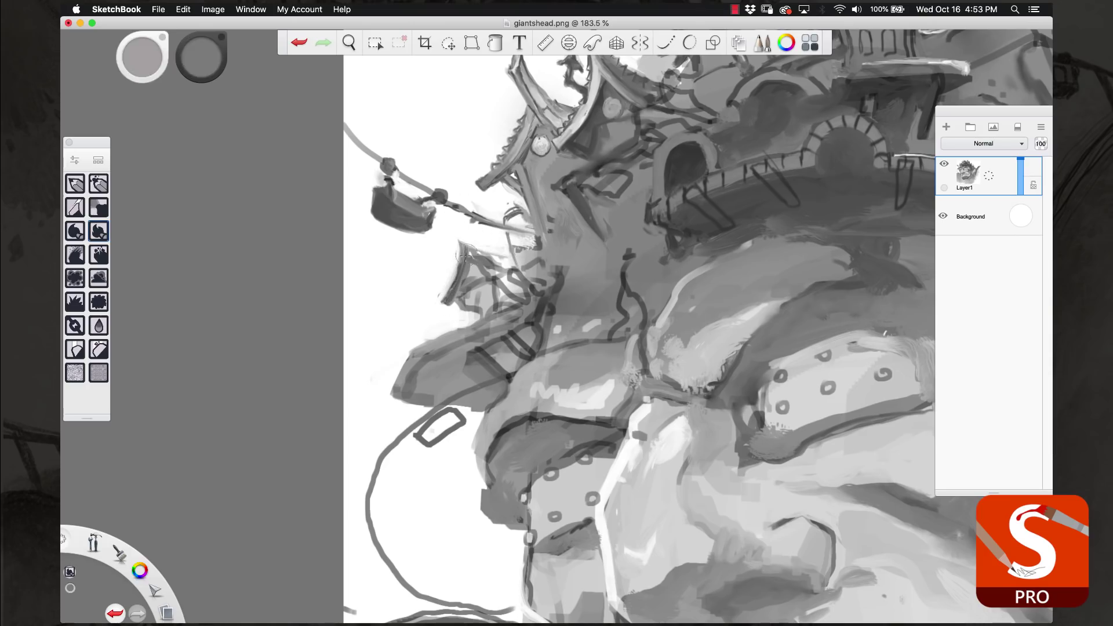
# - Shade the face with dark grey and light grey strokes
pyautogui.keyDown('alt'); pyautogui.click(483, 267); pyautogui.keyUp('alt')
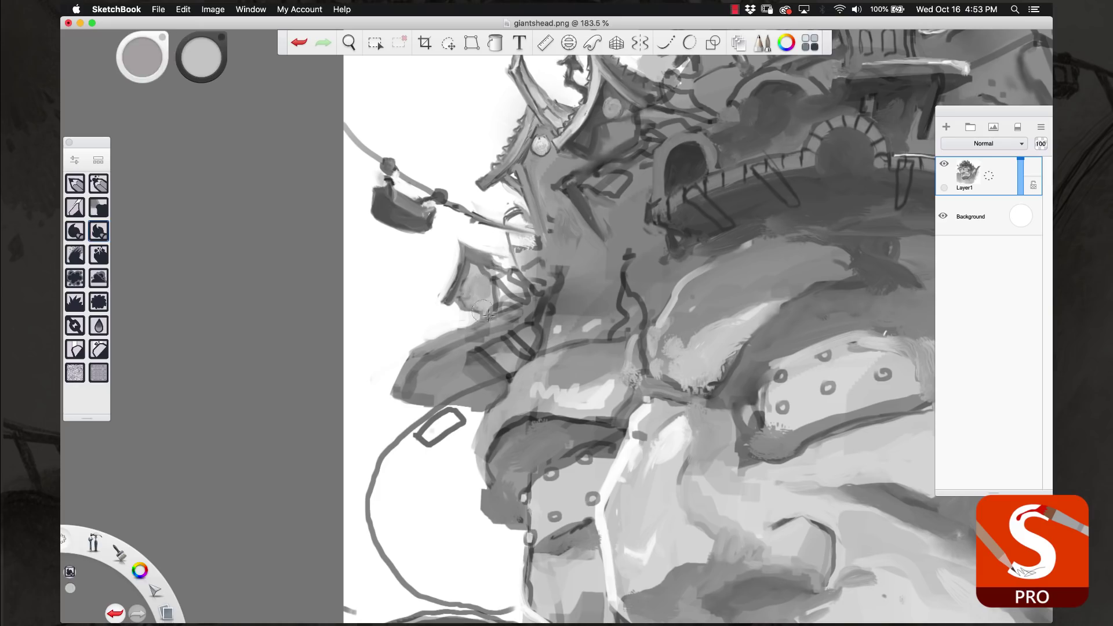
pyautogui.keyDown('alt'); pyautogui.click(458, 359); pyautogui.keyUp('alt')
pyautogui.moveTo(458, 359)
pyautogui.mouseDown()
pyautogui.moveTo(444, 390)
pyautogui.moveTo(435, 363)
pyautogui.mouseUp()
pyautogui.keyDown('alt'); pyautogui.click(522, 357); pyautogui.keyUp('alt')
pyautogui.moveTo(533, 359); pyautogui.dragTo(504, 406)
pyautogui.scroll(-5, 504, 406)
pyautogui.hscroll(4, 504, 405)
# - Cover the dark patch with light grey and paint white highlights along the cheek edge
pyautogui.keyDown('alt'); pyautogui.click(419, 274); pyautogui.keyUp('alt')
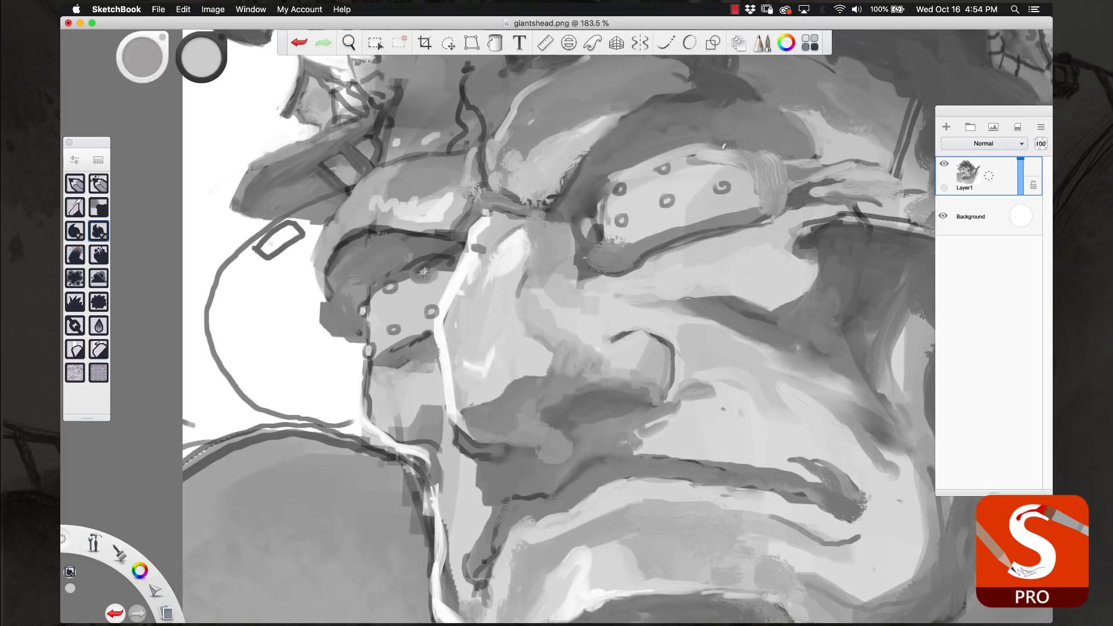
pyautogui.keyDown('alt'); pyautogui.click(413, 266); pyautogui.keyUp('alt')
pyautogui.moveTo(348, 290)
pyautogui.mouseDown()
pyautogui.moveTo(321, 285)
pyautogui.moveTo(337, 301)
pyautogui.moveTo(321, 315)
pyautogui.moveTo(311, 278)
pyautogui.mouseUp()
pyautogui.keyDown('alt'); pyautogui.click(307, 279); pyautogui.keyUp('alt')
pyautogui.moveTo(313, 316)
pyautogui.mouseDown()
pyautogui.moveTo(309, 271)
pyautogui.moveTo(325, 313)
pyautogui.moveTo(323, 278)
pyautogui.moveTo(314, 284)
pyautogui.moveTo(352, 226)
pyautogui.moveTo(323, 274)
pyautogui.moveTo(320, 303)
pyautogui.moveTo(330, 306)
pyautogui.moveTo(312, 300)
pyautogui.moveTo(308, 269)
pyautogui.moveTo(302, 287)
pyautogui.moveTo(303, 219)
pyautogui.moveTo(331, 228)
pyautogui.moveTo(339, 205)
pyautogui.mouseUp()
pyautogui.keyDown('alt'); pyautogui.click(316, 287); pyautogui.keyUp('alt')
pyautogui.keyDown('alt'); pyautogui.click(302, 284); pyautogui.keyUp('alt')
pyautogui.keyDown('alt'); pyautogui.click(333, 221); pyautogui.keyUp('alt')
# - Run a light edge along the brim's left side and a dark line along the brim
pyautogui.keyDown('alt'); pyautogui.click(227, 195); pyautogui.keyUp('alt')
pyautogui.moveTo(236, 219); pyautogui.dragTo(234, 177)
pyautogui.moveTo(238, 224)
pyautogui.mouseDown()
pyautogui.moveTo(236, 167)
pyautogui.moveTo(279, 139)
pyautogui.mouseUp()
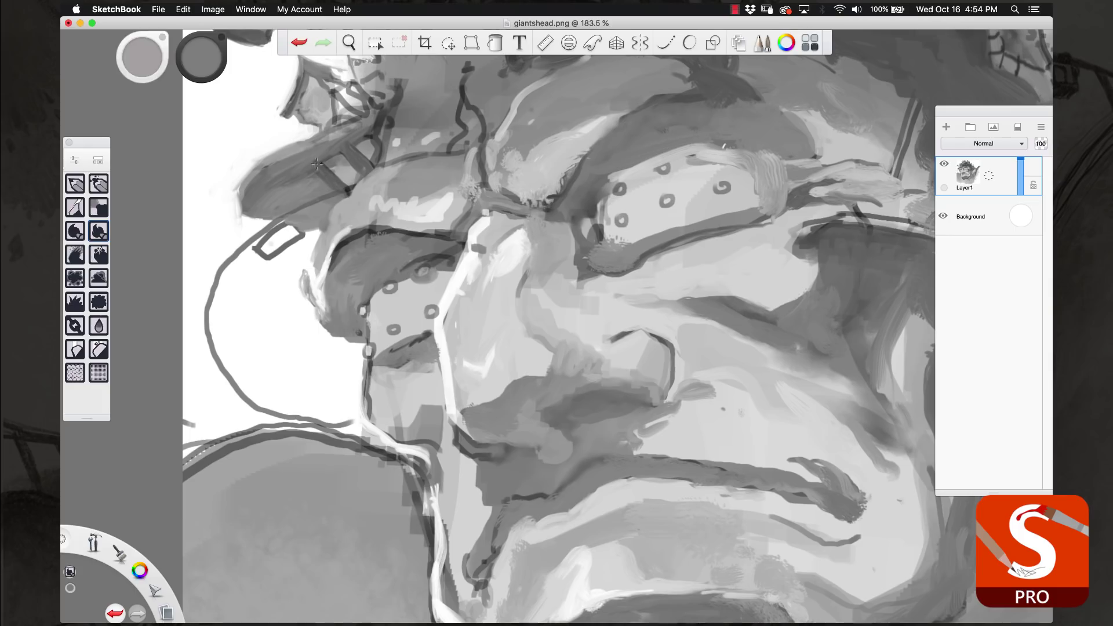
pyautogui.keyDown('alt'); pyautogui.click(295, 183); pyautogui.keyUp('alt')
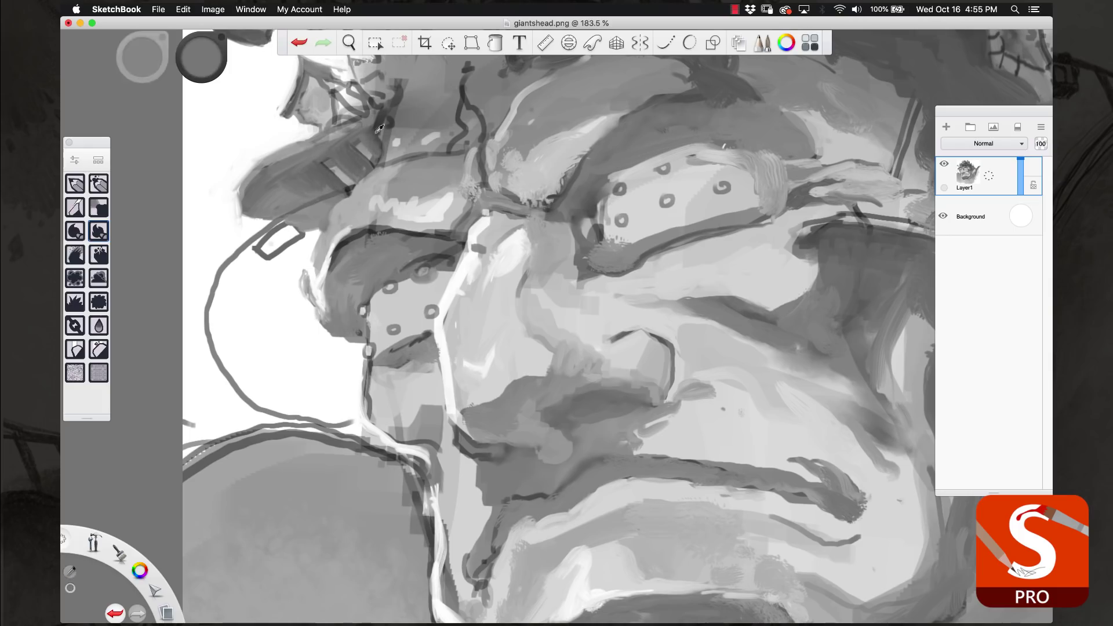
pyautogui.keyDown('alt'); pyautogui.click(318, 193); pyautogui.keyUp('alt')
pyautogui.keyDown('alt'); pyautogui.click(252, 216); pyautogui.keyUp('alt')
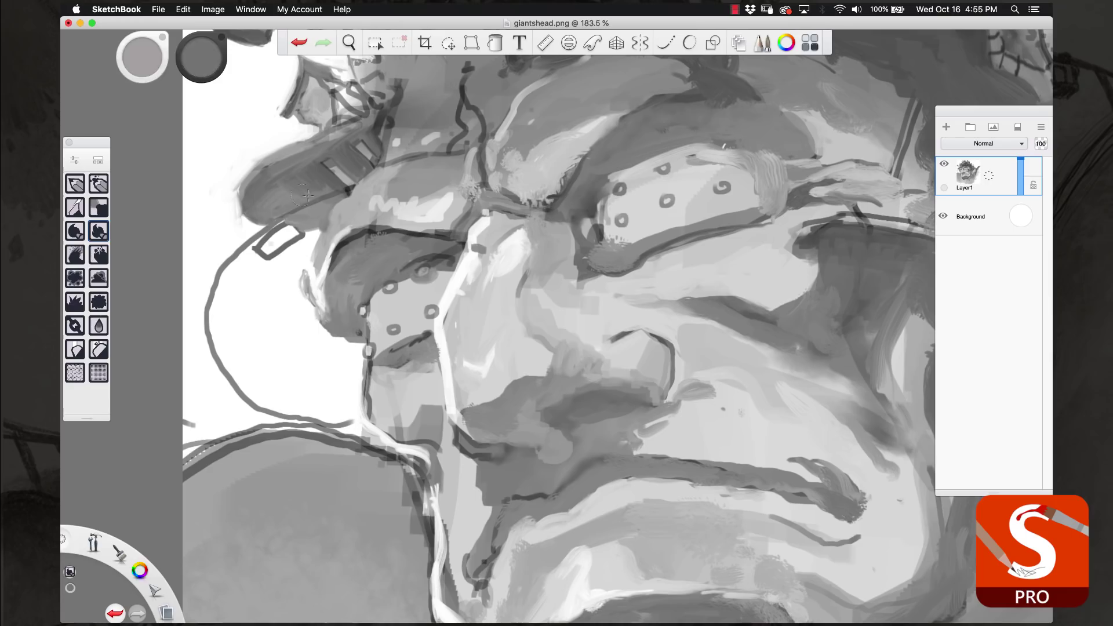
pyautogui.keyDown('alt'); pyautogui.click(272, 238); pyautogui.keyUp('alt')
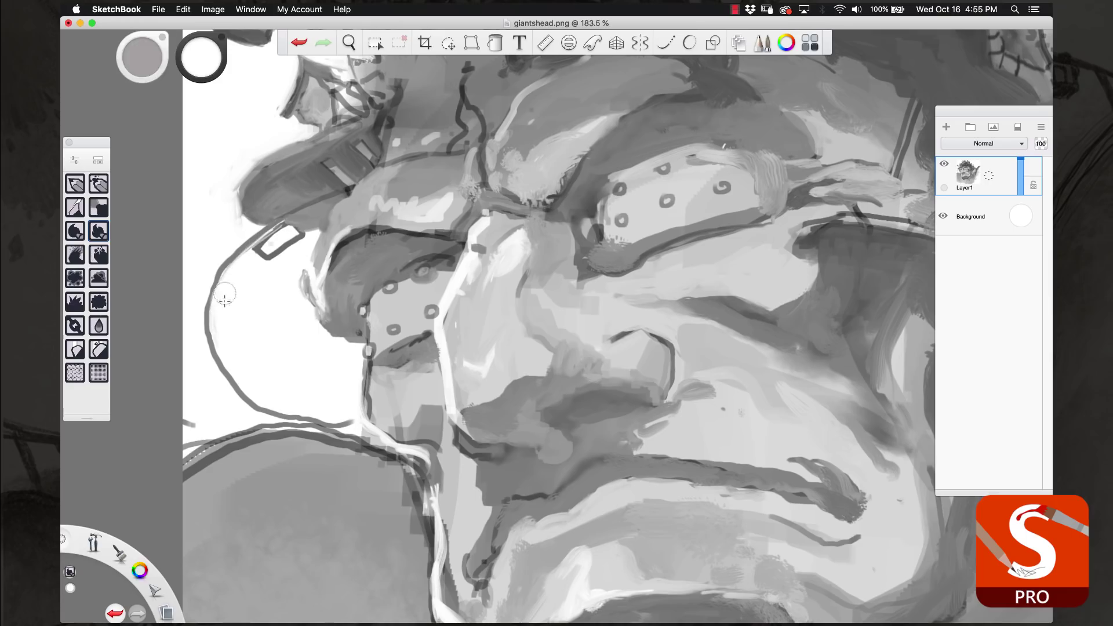
pyautogui.keyDown('alt'); pyautogui.click(221, 352); pyautogui.keyUp('alt')
pyautogui.keyDown('alt'); pyautogui.click(252, 238); pyautogui.keyUp('alt')
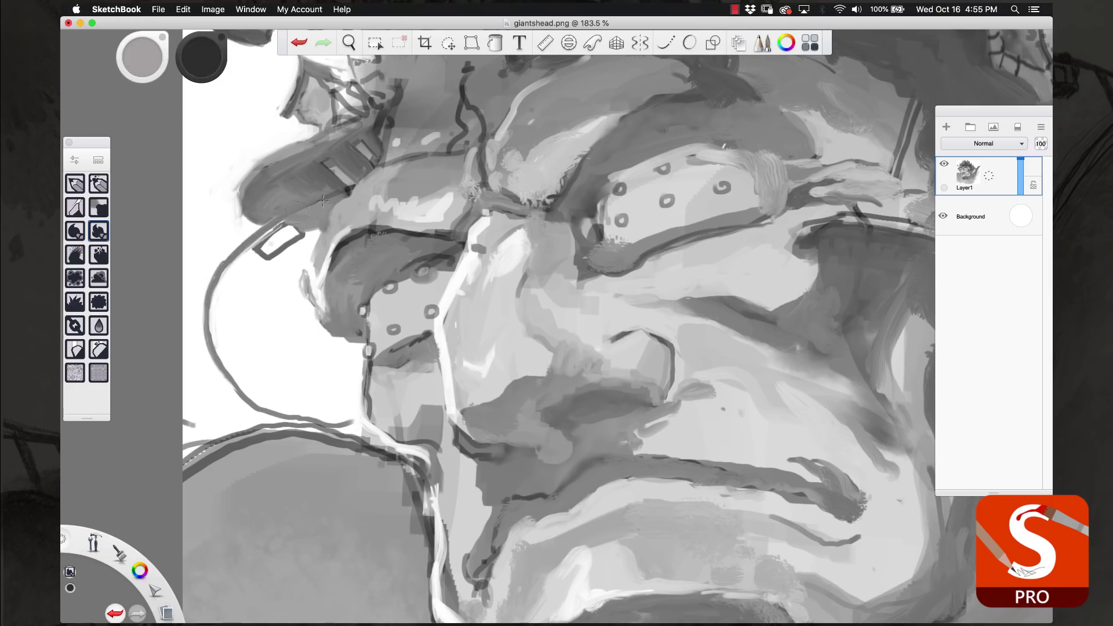
pyautogui.moveTo(246, 244)
pyautogui.mouseDown()
pyautogui.moveTo(327, 196)
pyautogui.moveTo(268, 228)
pyautogui.mouseUp()
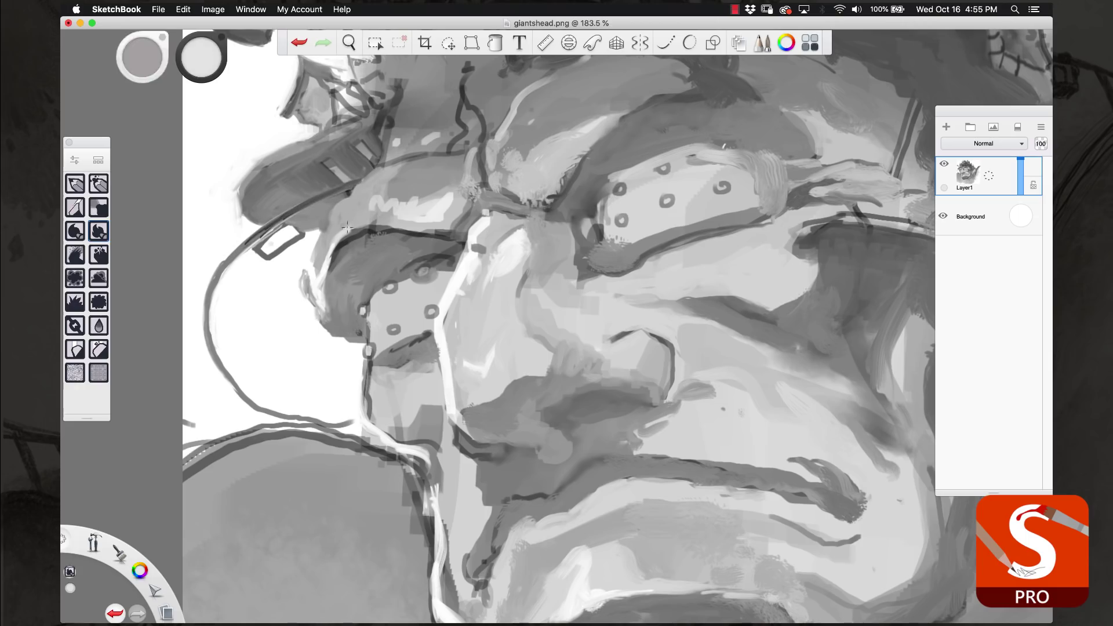
# - Darken the brim edge further with short dark strokes, resampling light and medium greys
pyautogui.keyDown('alt'); pyautogui.click(407, 125); pyautogui.keyUp('alt')
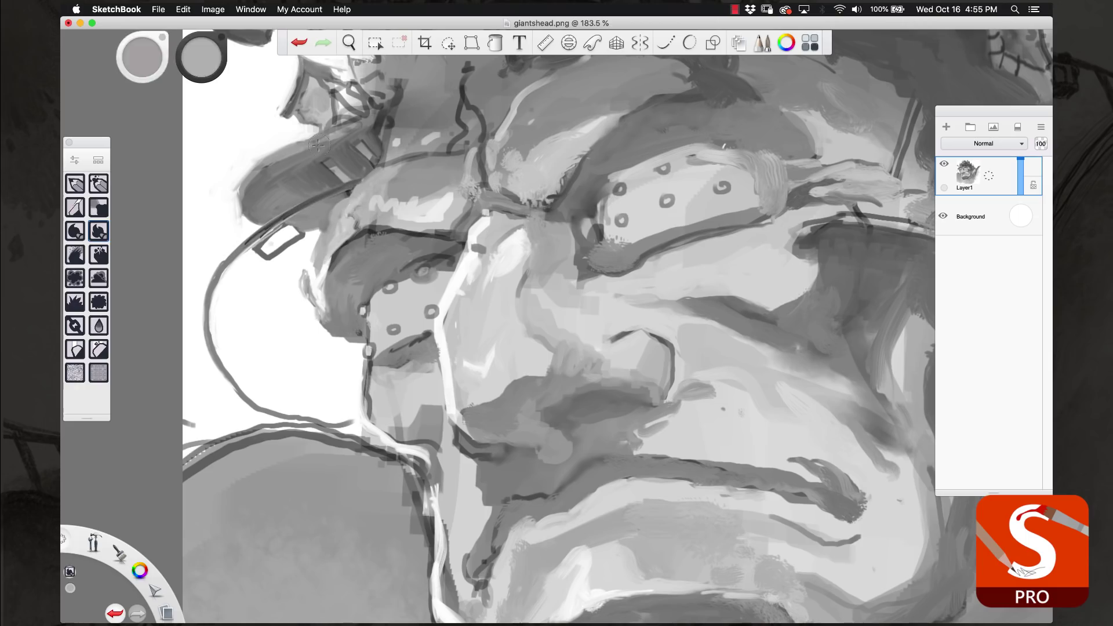
pyautogui.hscroll(5, 348, 151)
pyautogui.keyDown('alt'); pyautogui.click(275, 184); pyautogui.keyUp('alt')
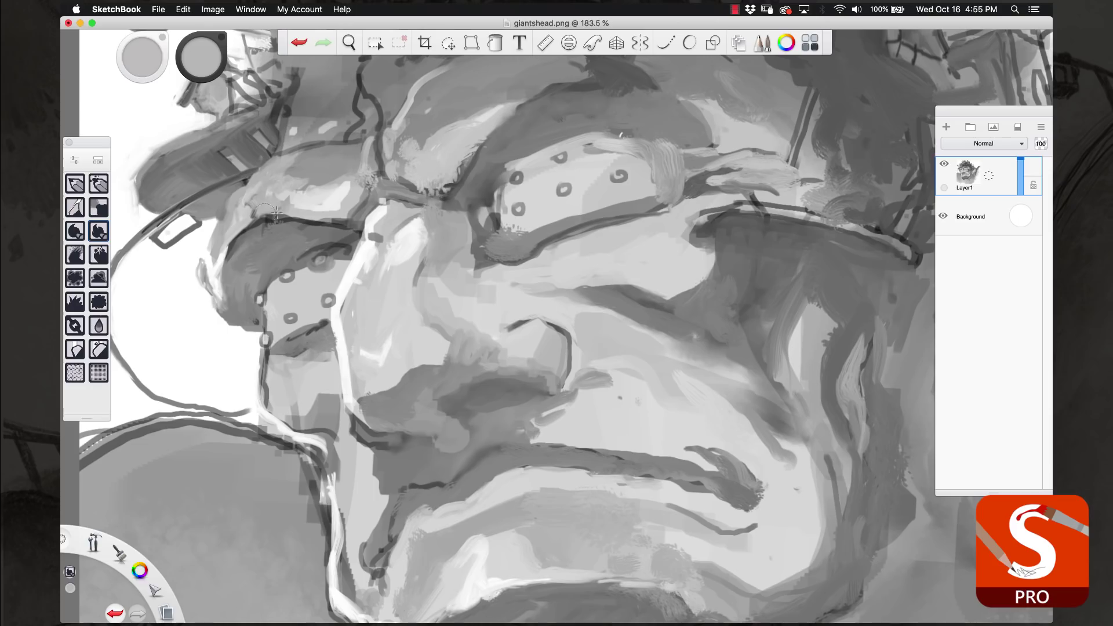
pyautogui.keyDown('alt'); pyautogui.click(355, 219); pyautogui.keyUp('alt')
pyautogui.moveTo(331, 235)
pyautogui.mouseDown()
pyautogui.moveTo(291, 219)
pyautogui.moveTo(285, 228)
pyautogui.moveTo(338, 242)
pyautogui.moveTo(341, 219)
pyautogui.mouseUp()
pyautogui.keyDown('alt'); pyautogui.click(293, 216); pyautogui.keyUp('alt')
pyautogui.keyDown('alt'); pyautogui.click(343, 200); pyautogui.keyUp('alt')
pyautogui.keyDown('alt'); pyautogui.click(378, 185); pyautogui.keyUp('alt')
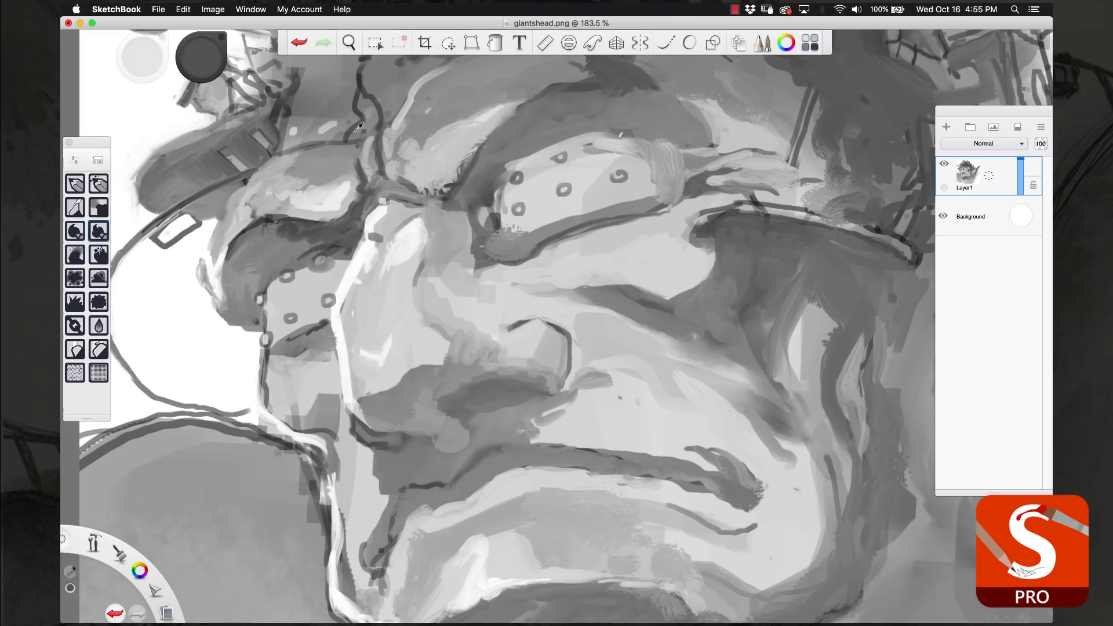
pyautogui.keyDown('alt'); pyautogui.click(423, 190); pyautogui.keyUp('alt')
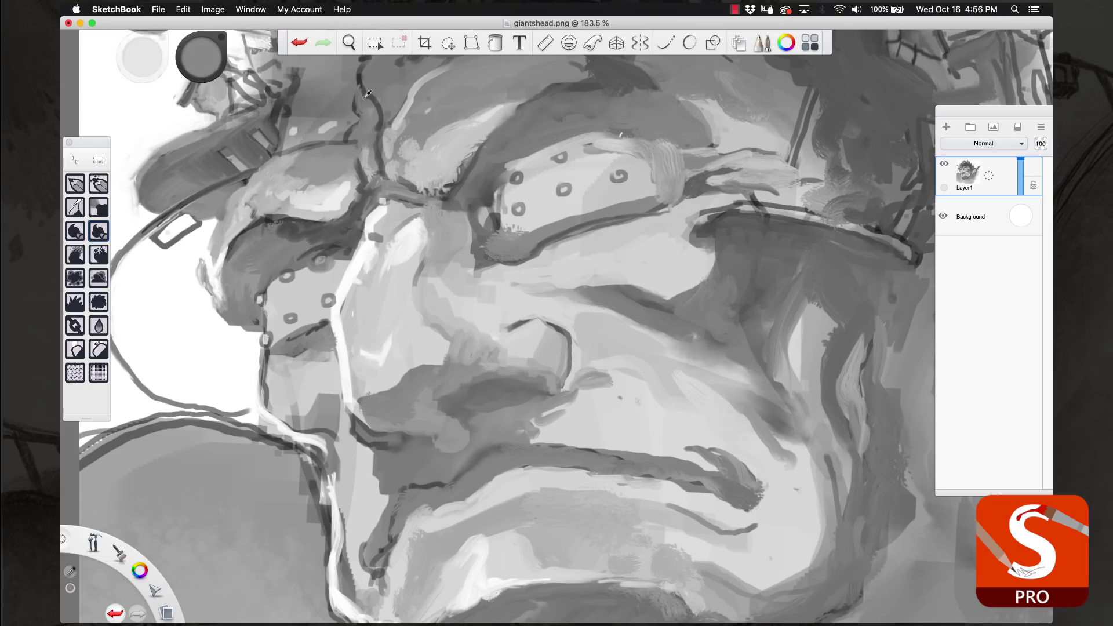
pyautogui.keyDown('alt'); pyautogui.click(364, 95); pyautogui.keyUp('alt')
pyautogui.keyDown('alt'); pyautogui.click(314, 135); pyautogui.keyUp('alt')
pyautogui.scroll(-5, 405, 209)
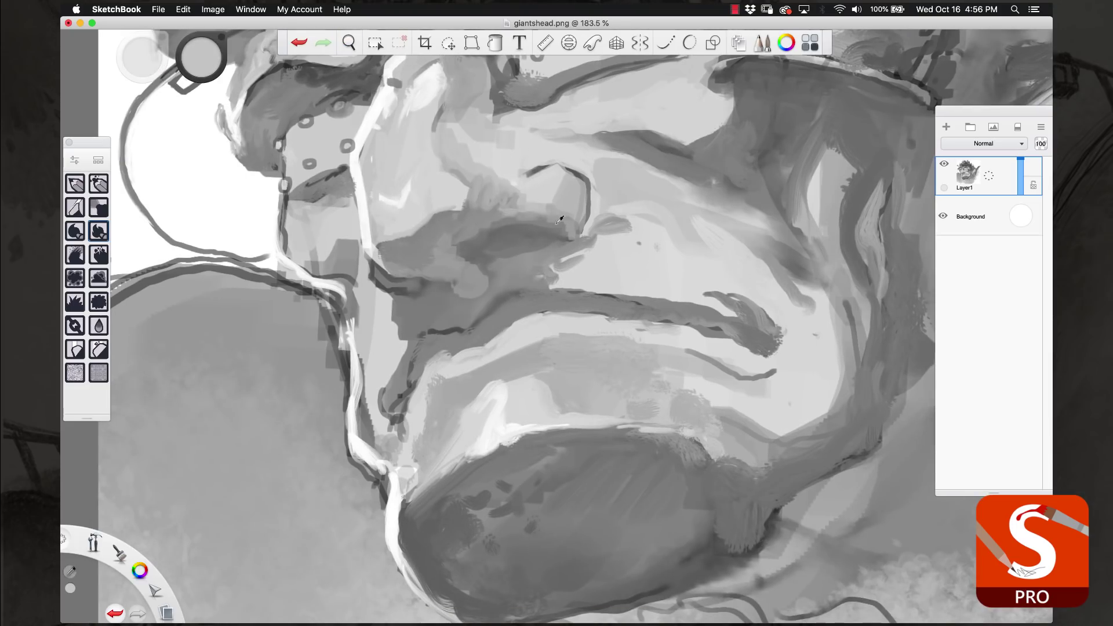
# - Sample dark grey, try a brow line, undo it, and draw a dark contour across the face
pyautogui.keyDown('alt'); pyautogui.click(536, 314); pyautogui.keyUp('alt')
pyautogui.scroll(-3, 563, 309)
pyautogui.scroll(-6, 452, 226)
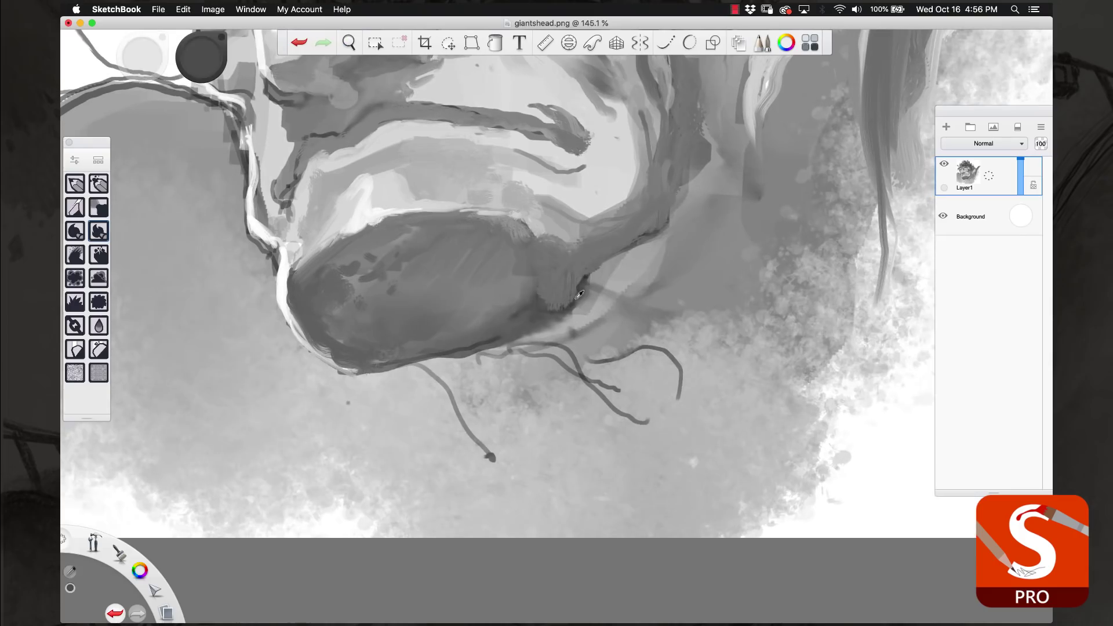
pyautogui.moveTo(390, 119); pyautogui.dragTo(496, 124)
pyautogui.scroll(5, 358, 144)
pyautogui.press('super+z')
pyautogui.moveTo(366, 182)
pyautogui.mouseDown()
pyautogui.moveTo(422, 172)
pyautogui.moveTo(395, 186)
pyautogui.mouseUp()
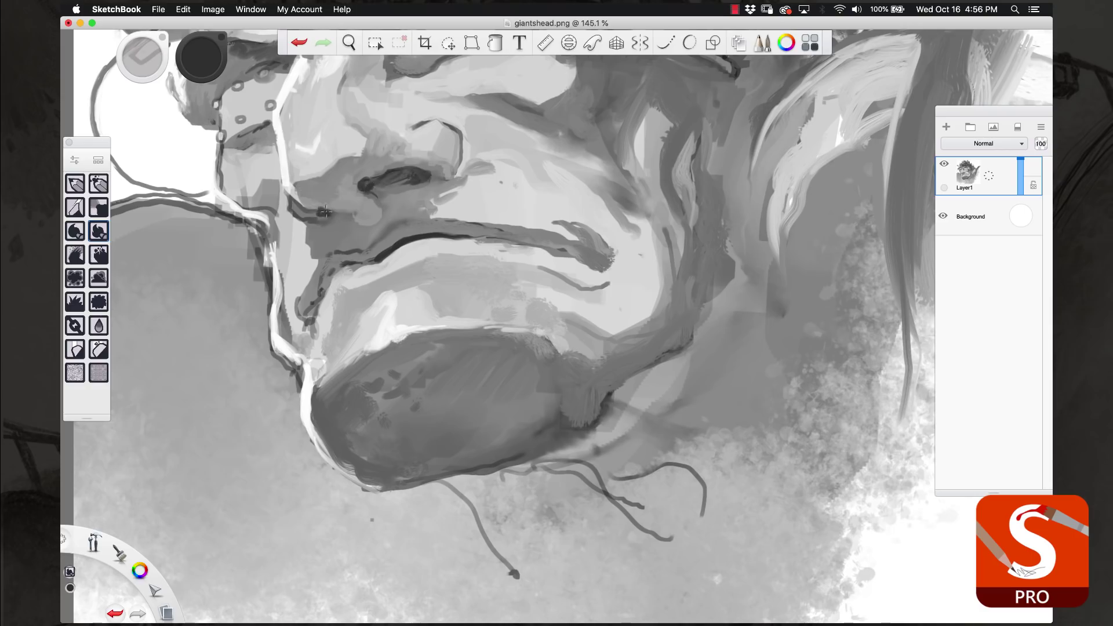
# - Darken the chin's left edge and the upper lip line with sampled dark greys
pyautogui.keyDown('alt'); pyautogui.click(347, 224); pyautogui.keyUp('alt')
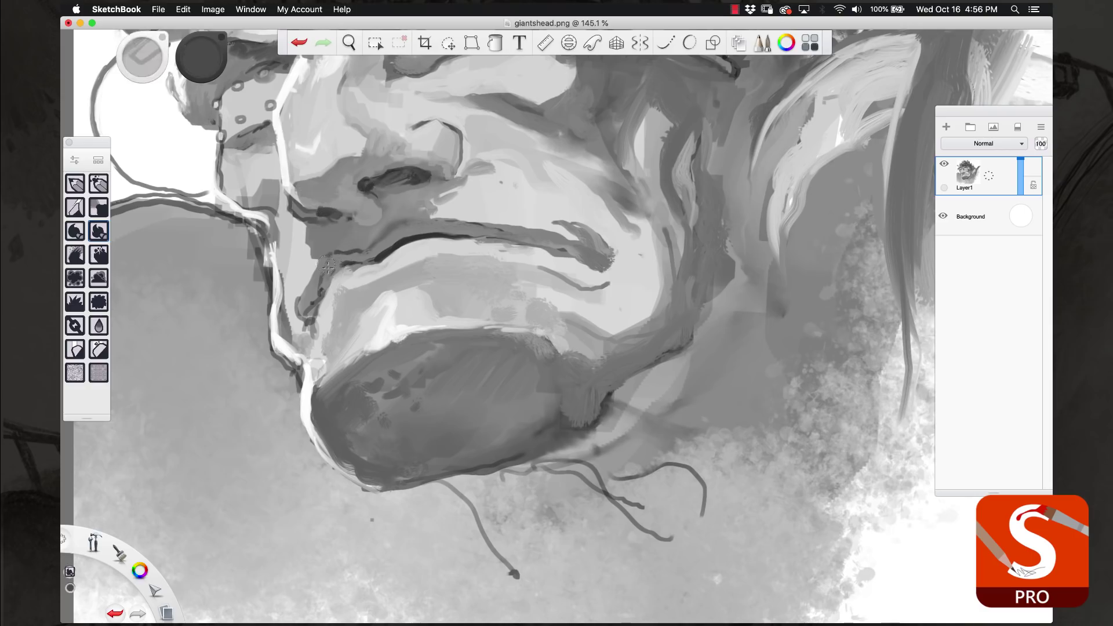
pyautogui.keyDown('alt'); pyautogui.click(346, 251); pyautogui.keyUp('alt')
pyautogui.moveTo(341, 257); pyautogui.dragTo(321, 284)
pyautogui.keyDown('alt'); pyautogui.click(311, 315); pyautogui.keyUp('alt')
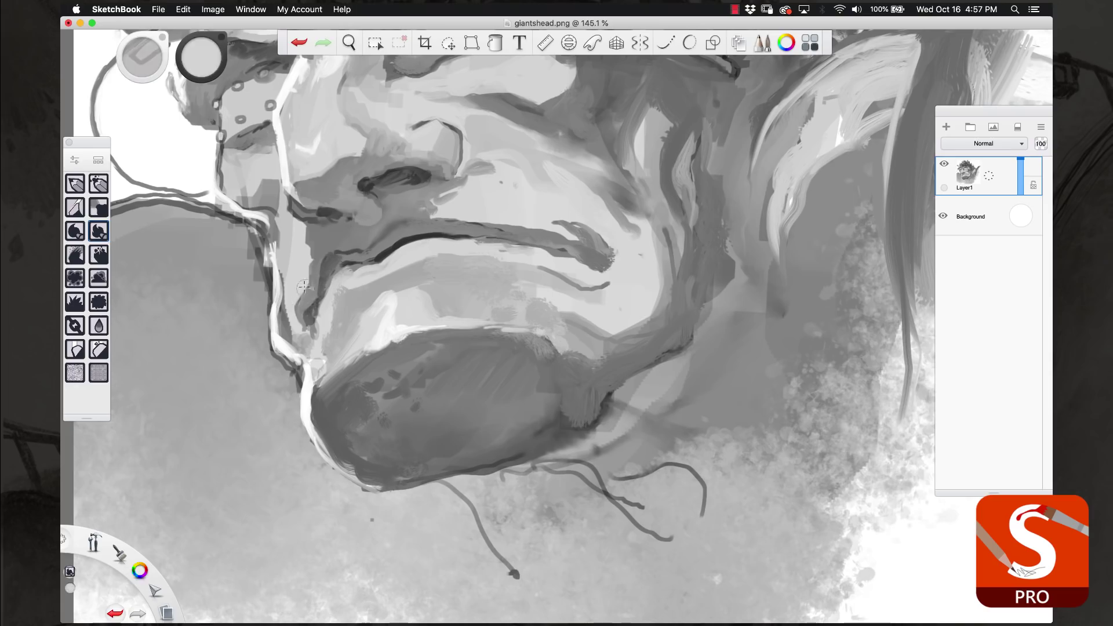
pyautogui.keyDown('alt'); pyautogui.click(343, 249); pyautogui.keyUp('alt')
pyautogui.moveTo(339, 262)
pyautogui.mouseDown()
pyautogui.moveTo(364, 259)
pyautogui.moveTo(338, 261)
pyautogui.moveTo(376, 244)
pyautogui.moveTo(371, 261)
pyautogui.moveTo(405, 242)
pyautogui.mouseUp()
pyautogui.keyDown('alt'); pyautogui.click(358, 259); pyautogui.keyUp('alt')
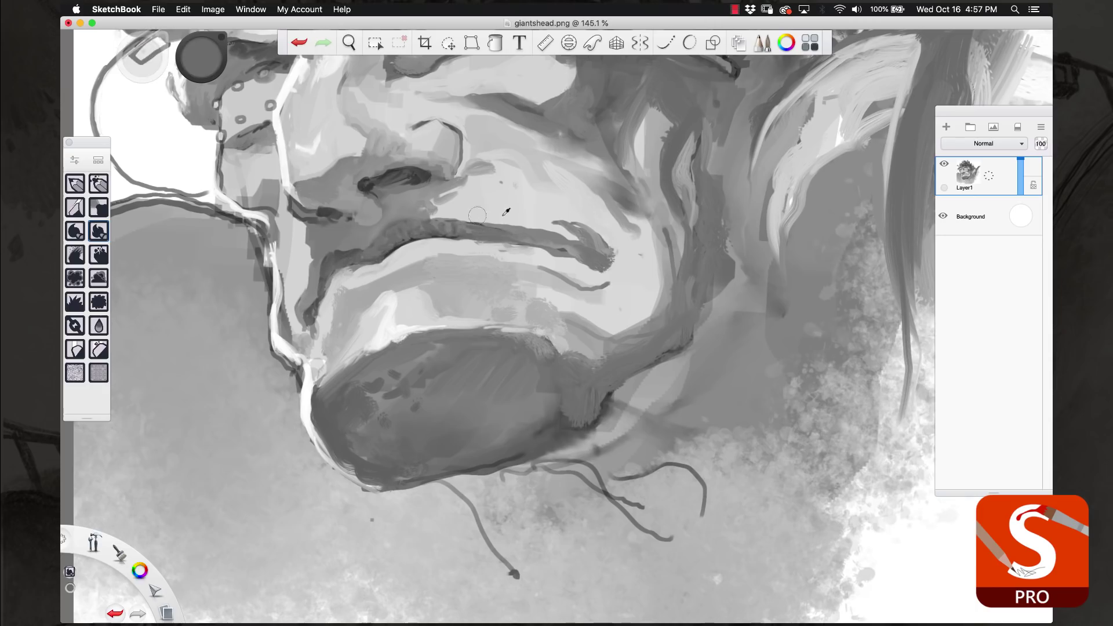
# - Sample greys along the jaw and paint a darker stroke down the jaw edge
pyautogui.keyDown('alt'); pyautogui.click(297, 330); pyautogui.keyUp('alt')
pyautogui.keyDown('alt'); pyautogui.click(295, 372); pyautogui.keyUp('alt')
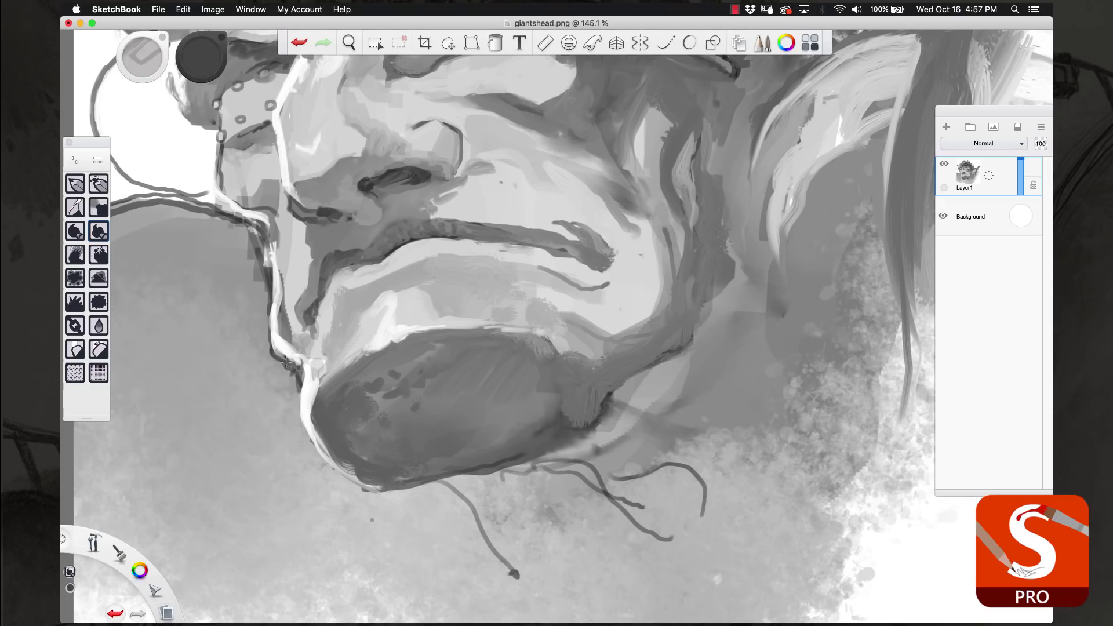
pyautogui.keyDown('alt'); pyautogui.click(306, 409); pyautogui.keyUp('alt')
pyautogui.keyDown('alt'); pyautogui.click(274, 342); pyautogui.keyUp('alt')
pyautogui.keyDown('alt'); pyautogui.click(256, 275); pyautogui.keyUp('alt')
pyautogui.keyDown('alt'); pyautogui.click(257, 211); pyautogui.keyUp('alt')
pyautogui.moveTo(235, 148); pyautogui.dragTo(223, 185)
pyautogui.keyDown('alt'); pyautogui.click(232, 195); pyautogui.keyUp('alt')
pyautogui.keyDown('alt'); pyautogui.click(247, 198); pyautogui.keyUp('alt')
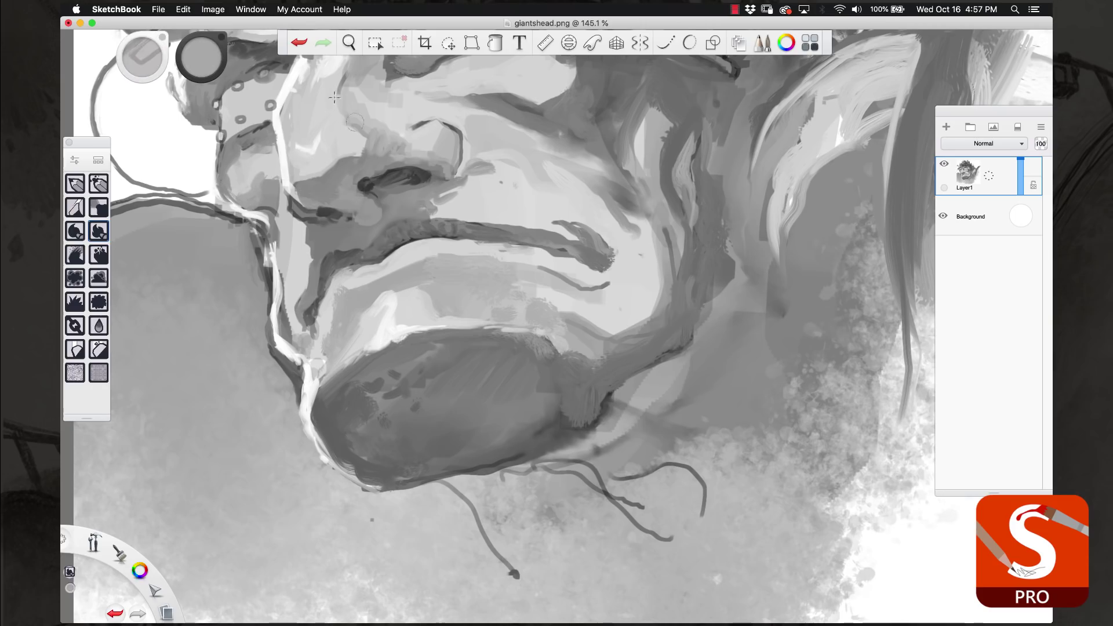
# - Paint a dark stroke on the brow, then sample lighter greys from the face
pyautogui.keyDown('alt'); pyautogui.click(318, 117); pyautogui.keyUp('alt')
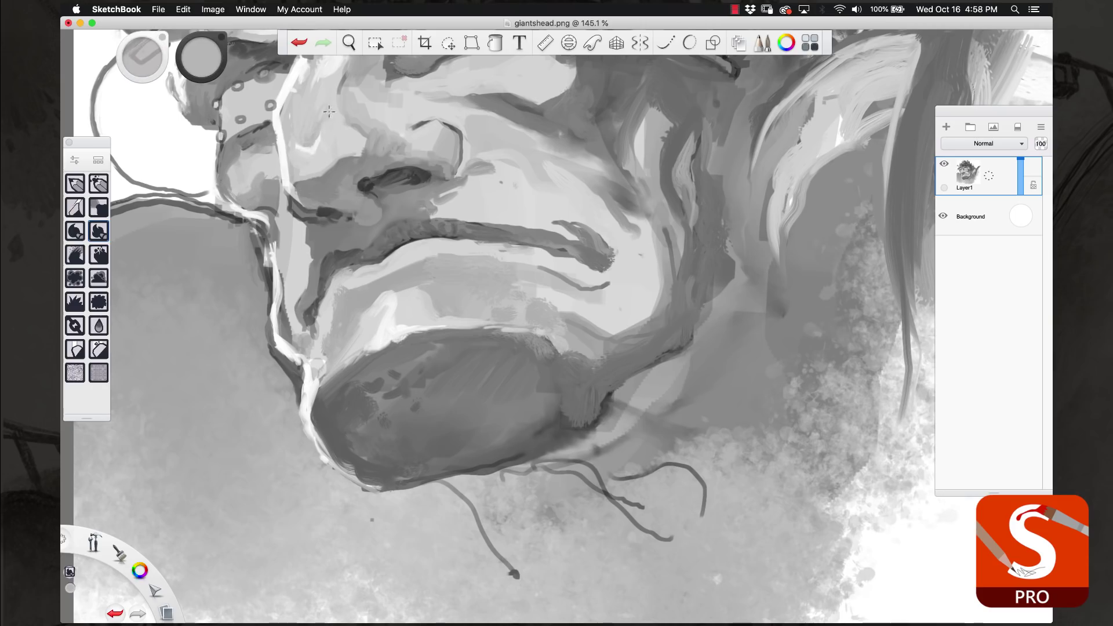
pyautogui.scroll(5, 327, 145)
pyautogui.keyDown('alt'); pyautogui.click(340, 182); pyautogui.keyUp('alt')
pyautogui.keyDown('alt'); pyautogui.click(269, 202); pyautogui.keyUp('alt')
pyautogui.moveTo(238, 218); pyautogui.dragTo(257, 206)
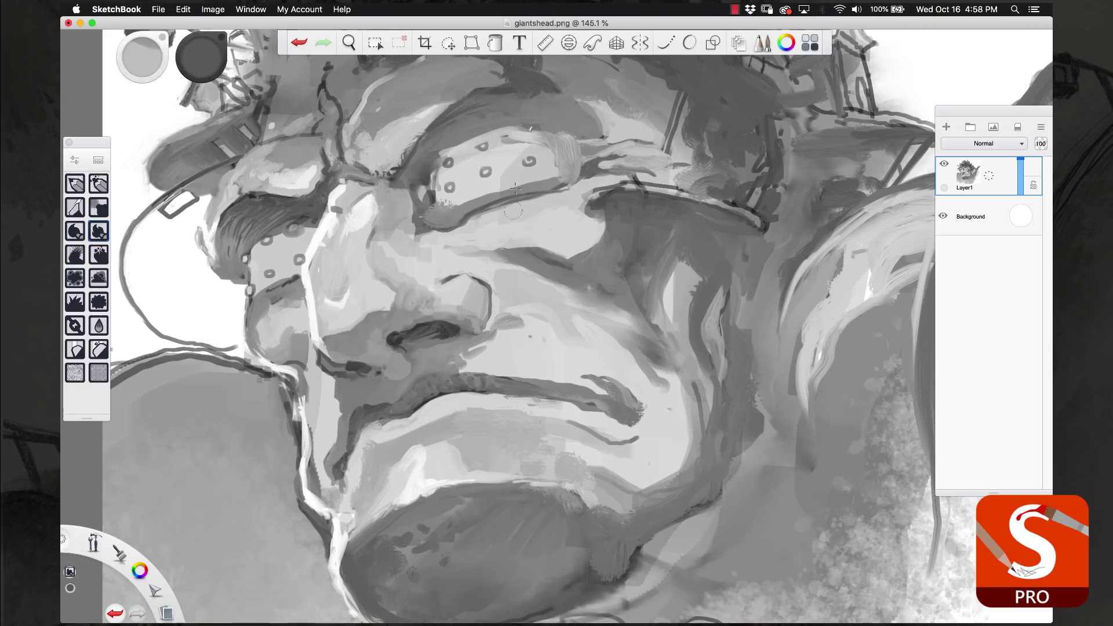
pyautogui.keyDown('alt'); pyautogui.click(395, 365); pyautogui.keyUp('alt')
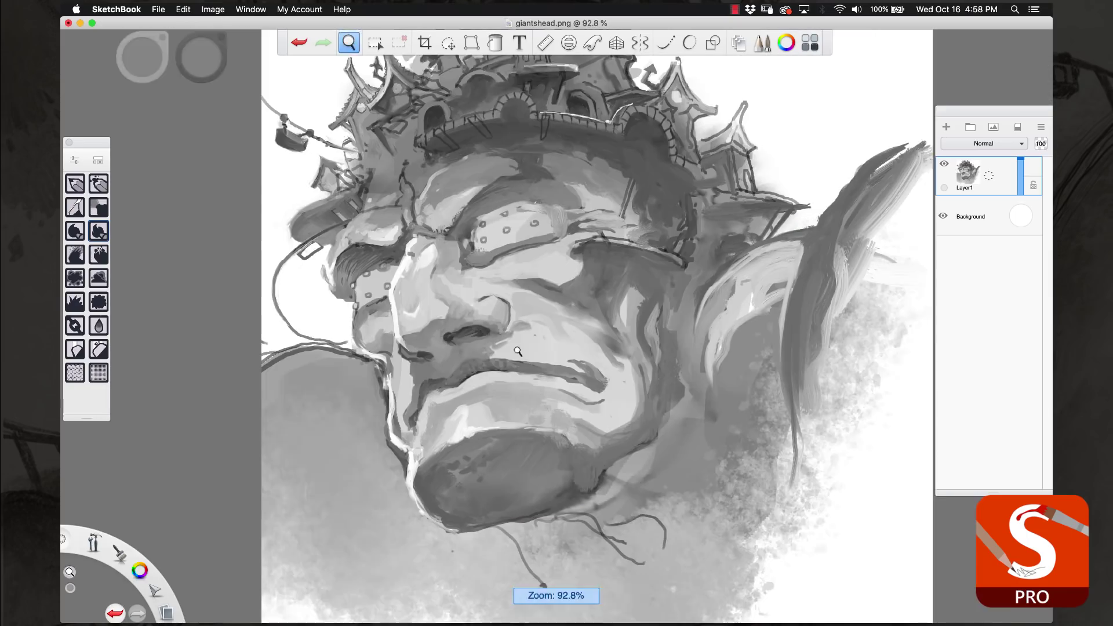
pyautogui.scroll(-3, 502, 344)
pyautogui.keyDown('alt'); pyautogui.click(553, 363); pyautogui.keyUp('alt')
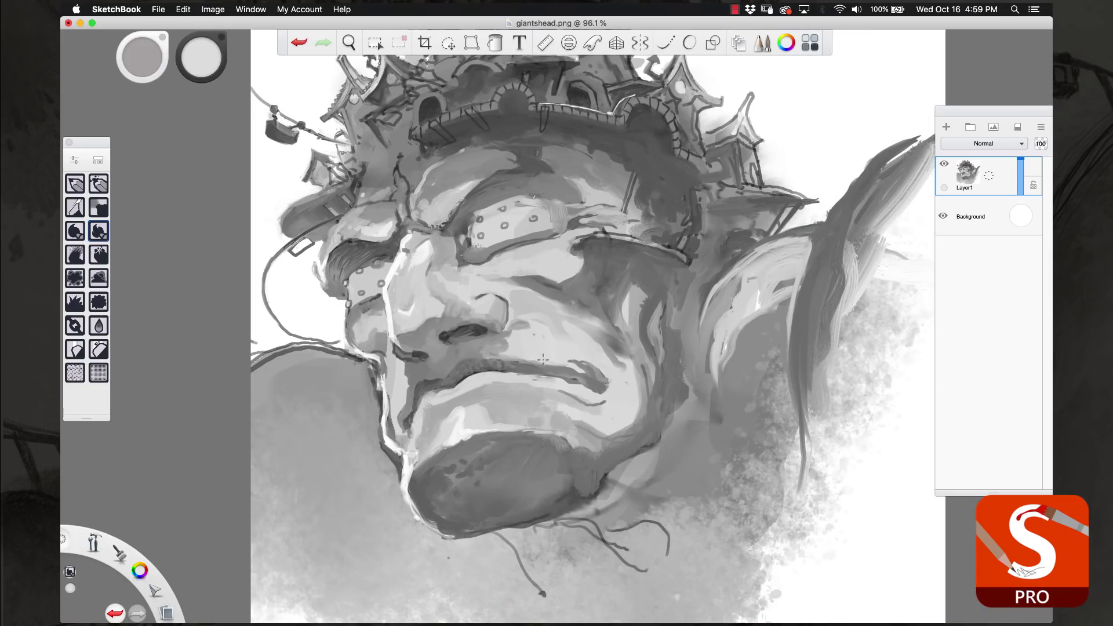
pyautogui.keyDown('alt'); pyautogui.click(480, 282); pyautogui.keyUp('alt')
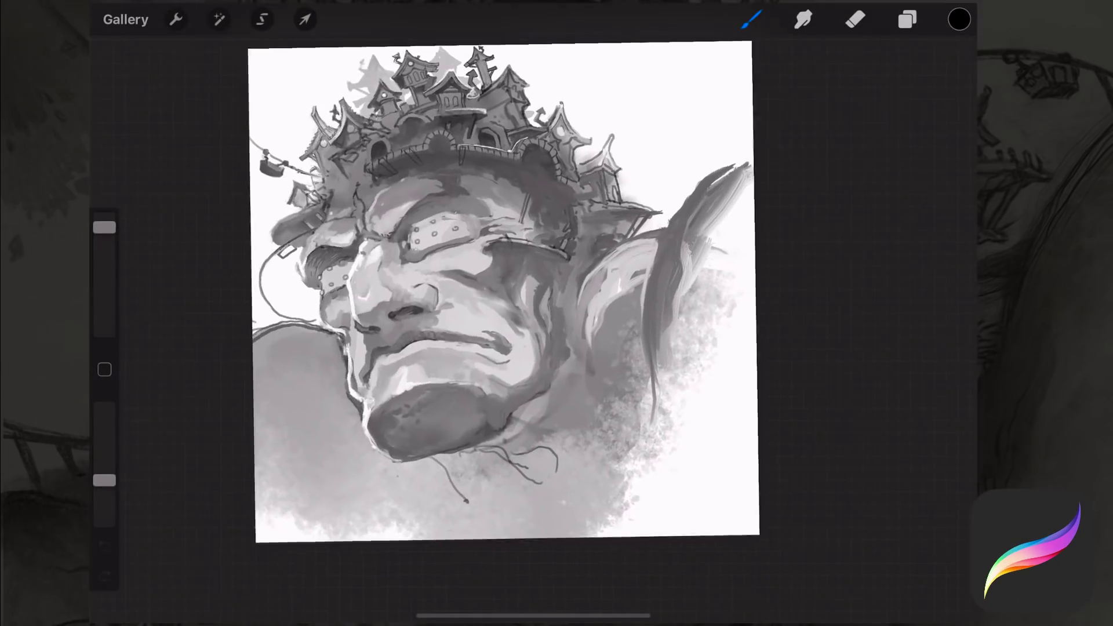
# - Drag the Crop and Resize frame outward to enlarge the canvas to about 3016 × 2823 px
pyautogui.click(169, 15)
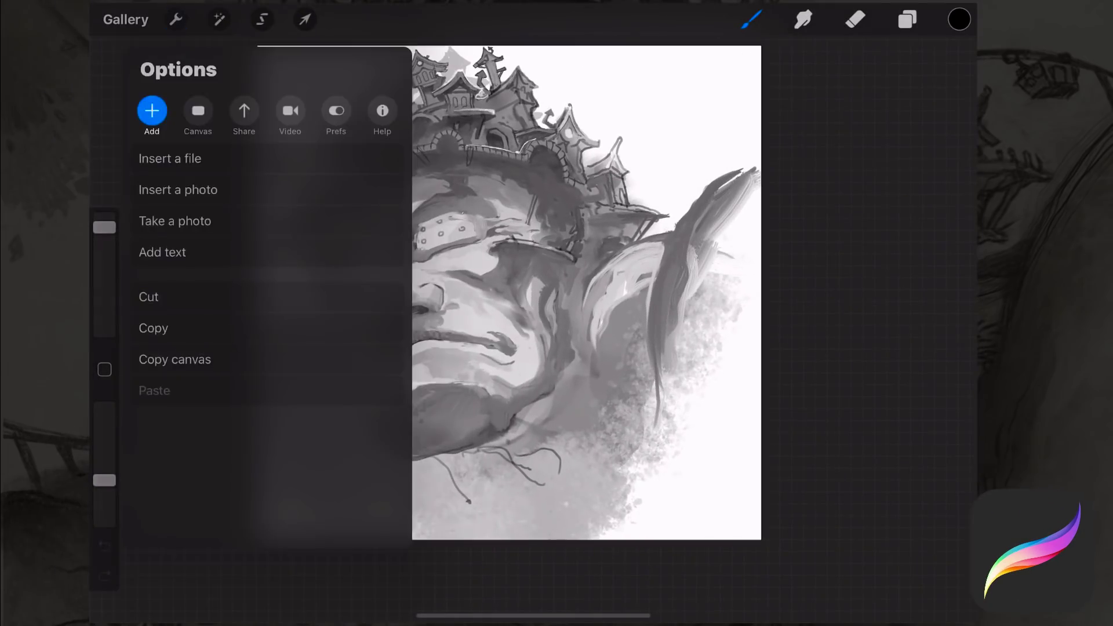
pyautogui.click(198, 110)
pyautogui.click(174, 157)
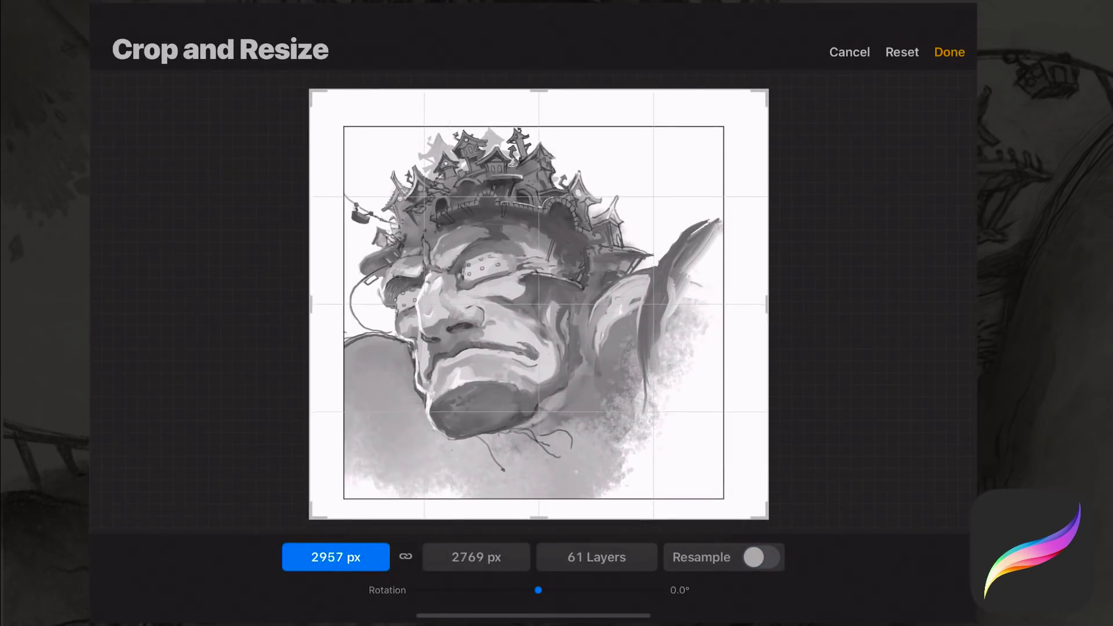
pyautogui.moveTo(311, 518); pyautogui.dragTo(299, 528)
pyautogui.click(949, 52)
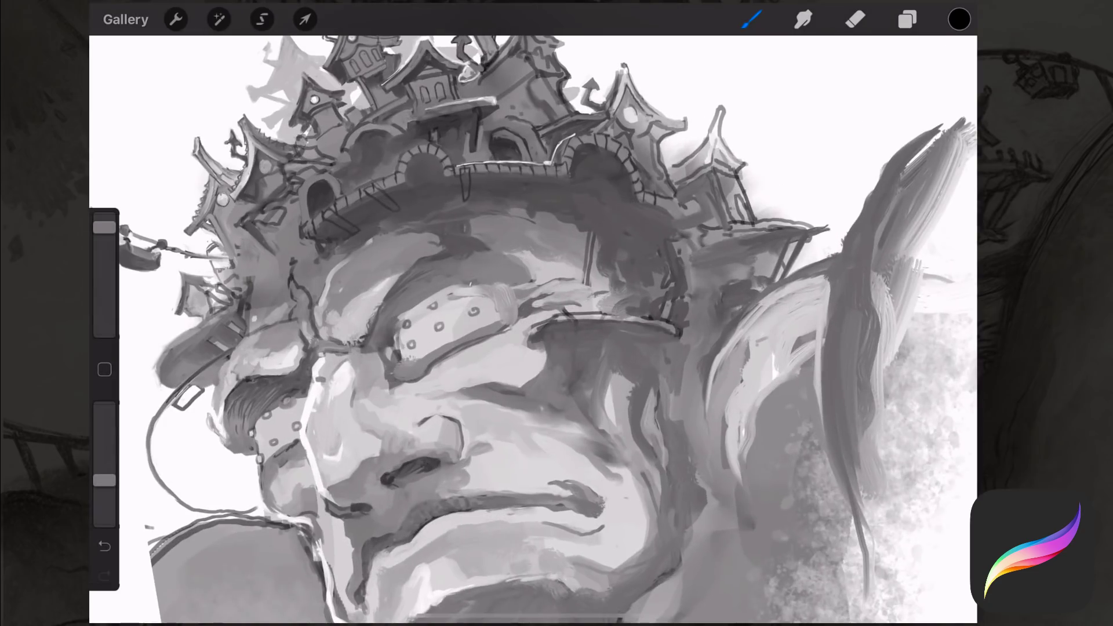
# - Paint two dark strokes near the brow and enlarge the brush
pyautogui.scroll(5, 534, 331)
pyautogui.click(752, 19)
pyautogui.click(752, 19)
pyautogui.moveTo(409, 174); pyautogui.dragTo(438, 216)
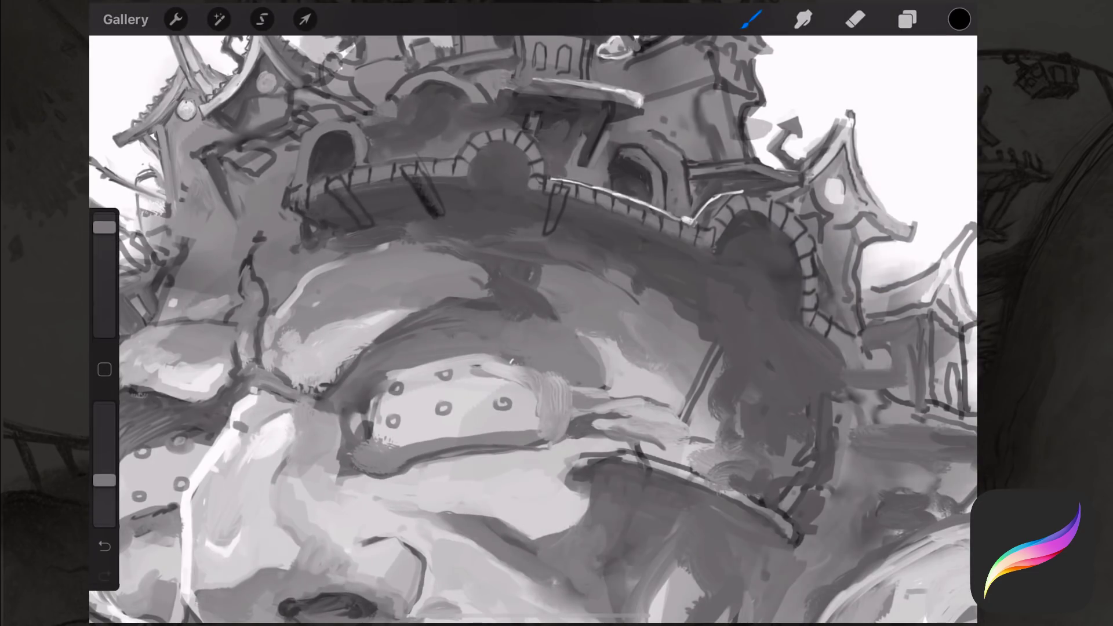
pyautogui.moveTo(371, 187); pyautogui.dragTo(332, 229)
pyautogui.moveTo(522, 348); pyautogui.dragTo(608, 406)
pyautogui.moveTo(104, 228); pyautogui.dragTo(104, 269)
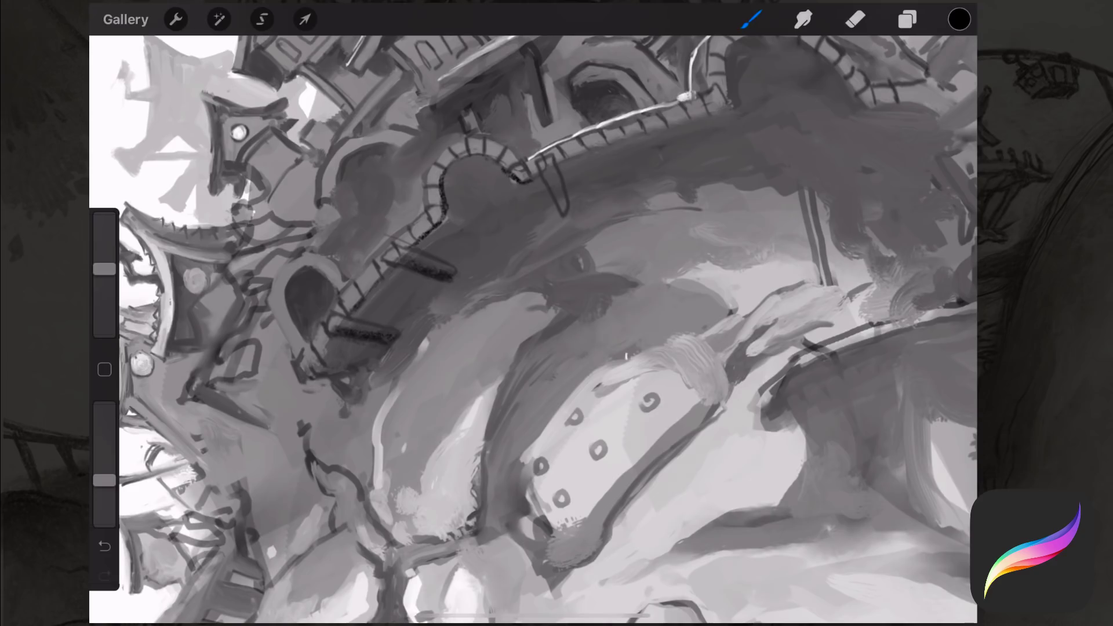
# - Add dark textured strokes along the arch
pyautogui.moveTo(487, 188); pyautogui.dragTo(441, 243)
pyautogui.moveTo(395, 271); pyautogui.dragTo(354, 317)
pyautogui.moveTo(537, 243); pyautogui.dragTo(435, 337)
pyautogui.moveTo(498, 156); pyautogui.dragTo(466, 201)
pyautogui.moveTo(539, 180); pyautogui.dragTo(492, 237)
pyautogui.moveTo(603, 206); pyautogui.dragTo(533, 296)
# - Switch to Smudge with larger size and higher strength, and blend the highlight arc into the dark line
pyautogui.click(803, 19)
pyautogui.moveTo(104, 269); pyautogui.dragTo(104, 246)
pyautogui.moveTo(105, 480); pyautogui.dragTo(104, 411)
pyautogui.hotkey('ctrl', 'z')
pyautogui.moveTo(105, 245); pyautogui.dragTo(105, 313)
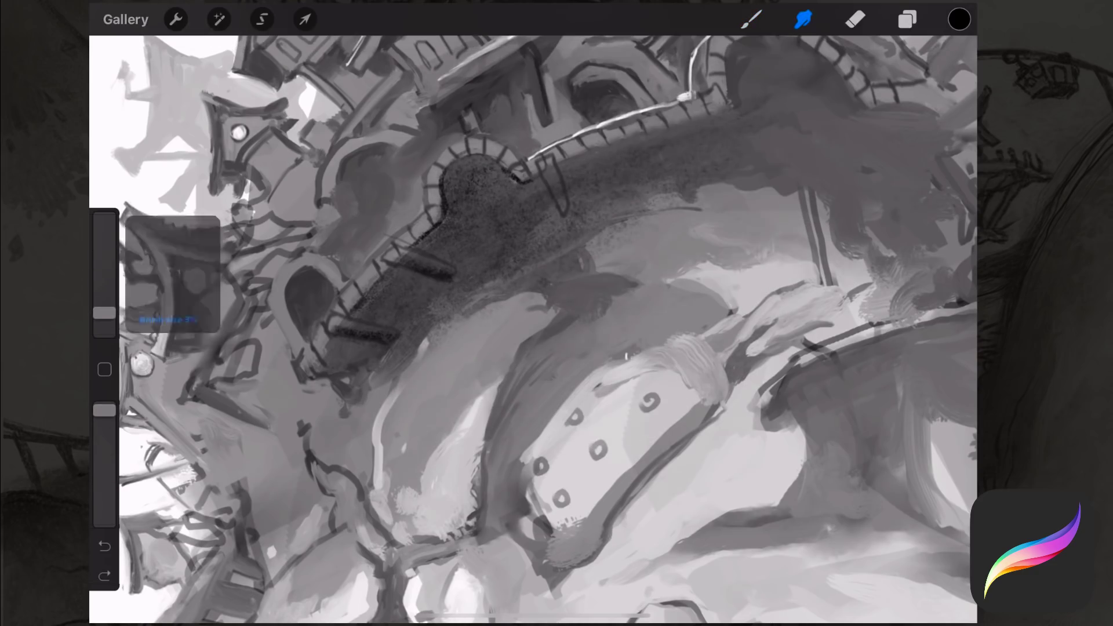
pyautogui.moveTo(708, 194); pyautogui.dragTo(795, 200)
pyautogui.moveTo(469, 269)
pyautogui.mouseDown()
pyautogui.moveTo(389, 296)
pyautogui.moveTo(342, 330)
pyautogui.mouseUp()
pyautogui.moveTo(464, 186); pyautogui.dragTo(348, 255)
pyautogui.moveTo(568, 192)
pyautogui.mouseDown()
pyautogui.moveTo(441, 209)
pyautogui.moveTo(348, 249)
pyautogui.mouseUp()
pyautogui.moveTo(296, 157); pyautogui.dragTo(290, 267)
# - Blend the shading in the upper-left area, near the brow and along the left side
pyautogui.moveTo(342, 299); pyautogui.dragTo(313, 325)
pyautogui.moveTo(522, 290); pyautogui.dragTo(579, 325)
pyautogui.moveTo(302, 209); pyautogui.dragTo(232, 255)
pyautogui.moveTo(360, 133); pyautogui.dragTo(244, 185)
pyautogui.moveTo(324, 394); pyautogui.dragTo(279, 432)
pyautogui.moveTo(258, 405); pyautogui.dragTo(223, 429)
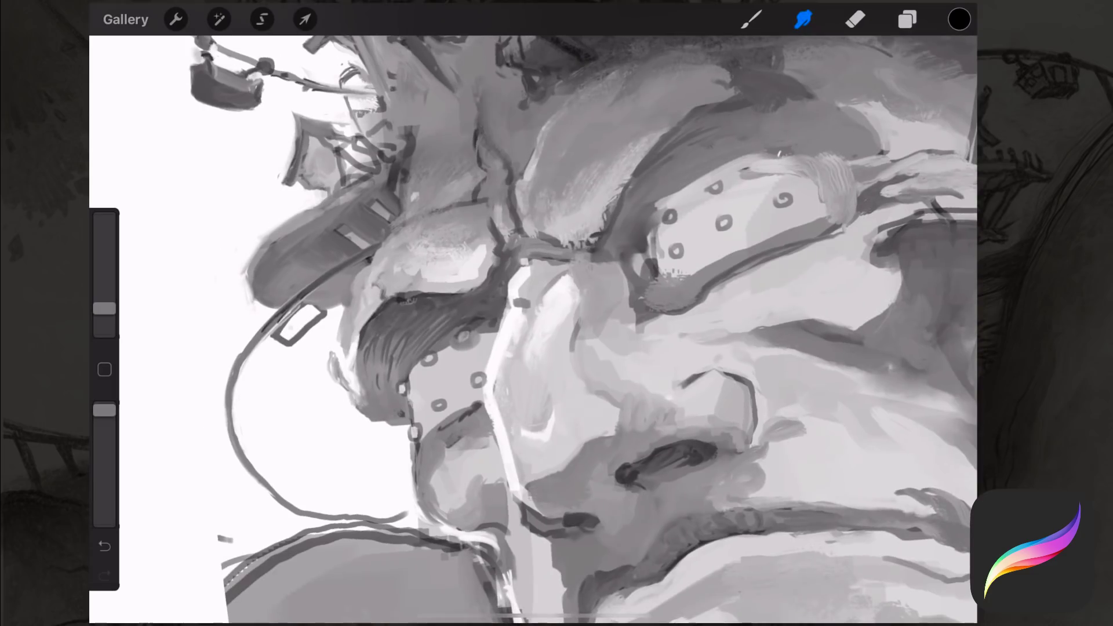
pyautogui.moveTo(412, 293); pyautogui.dragTo(380, 313)
pyautogui.moveTo(383, 299); pyautogui.dragTo(354, 360)
pyautogui.moveTo(255, 360); pyautogui.dragTo(232, 493)
pyautogui.moveTo(331, 475); pyautogui.dragTo(255, 522)
pyautogui.moveTo(336, 125); pyautogui.dragTo(302, 174)
# - Smooth the nose bridge, right nostril wing, right cheek and the edges of the dotted patch
pyautogui.moveTo(400, 212)
pyautogui.mouseDown()
pyautogui.moveTo(464, 292)
pyautogui.moveTo(531, 305)
pyautogui.mouseUp()
pyautogui.moveTo(501, 249)
pyautogui.mouseDown()
pyautogui.moveTo(629, 348)
pyautogui.moveTo(705, 464)
pyautogui.moveTo(852, 522)
pyautogui.mouseUp()
pyautogui.moveTo(626, 308); pyautogui.dragTo(742, 342)
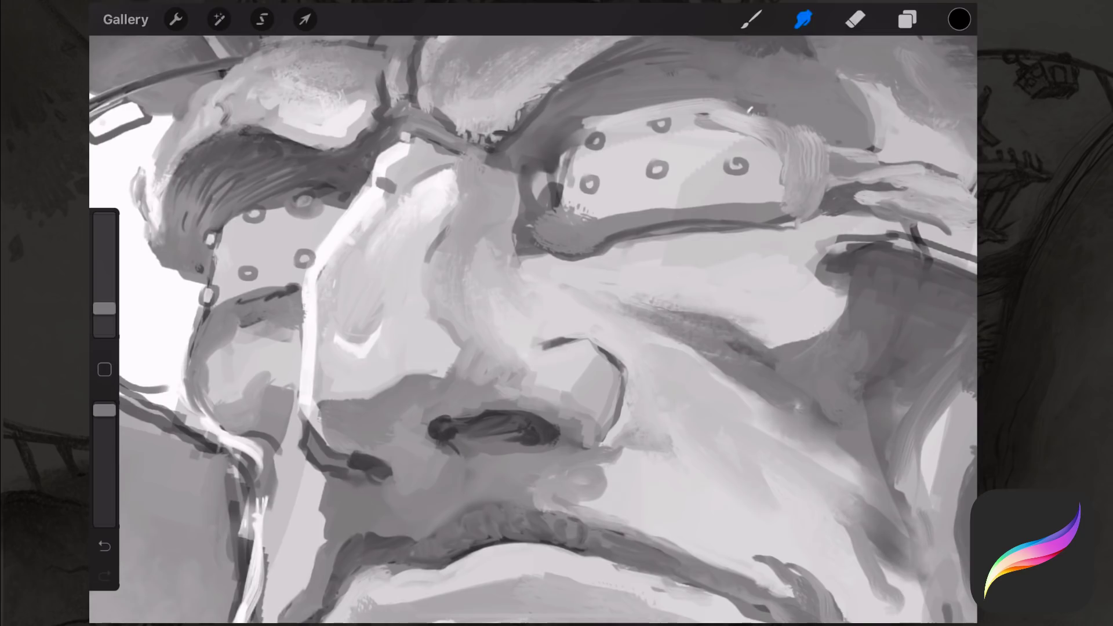
pyautogui.moveTo(666, 311); pyautogui.dragTo(812, 365)
pyautogui.moveTo(522, 348); pyautogui.dragTo(440, 278)
pyautogui.moveTo(629, 191); pyautogui.dragTo(548, 371)
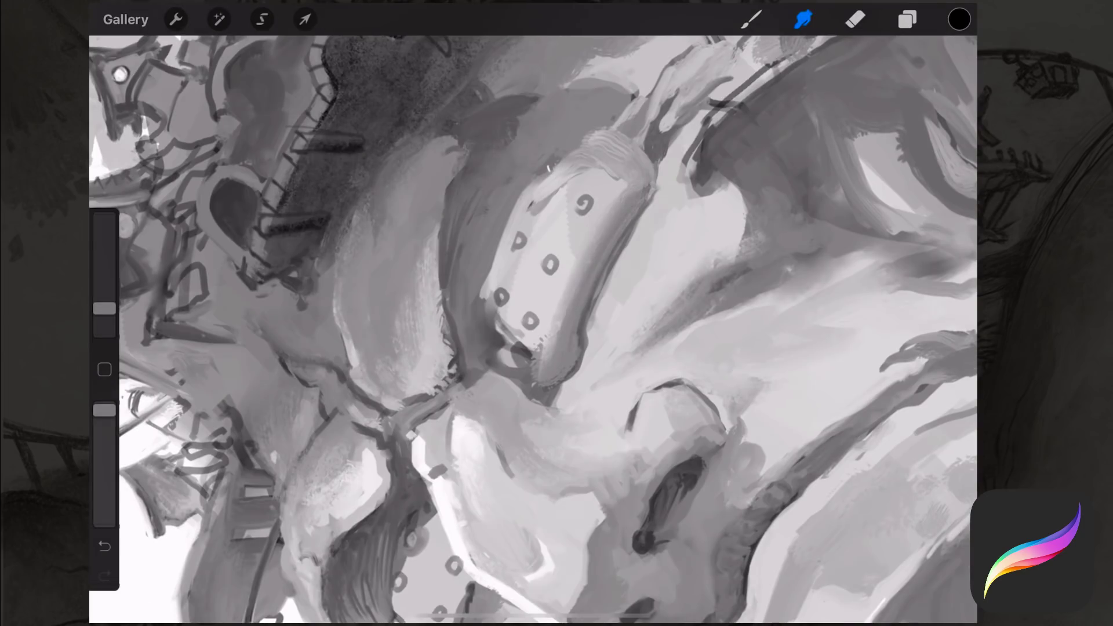
pyautogui.moveTo(464, 139); pyautogui.dragTo(409, 177)
pyautogui.moveTo(414, 136); pyautogui.dragTo(360, 174)
pyautogui.moveTo(450, 122); pyautogui.dragTo(351, 188)
pyautogui.moveTo(446, 104)
pyautogui.mouseDown()
pyautogui.moveTo(522, 69)
pyautogui.moveTo(519, 153)
pyautogui.mouseUp()
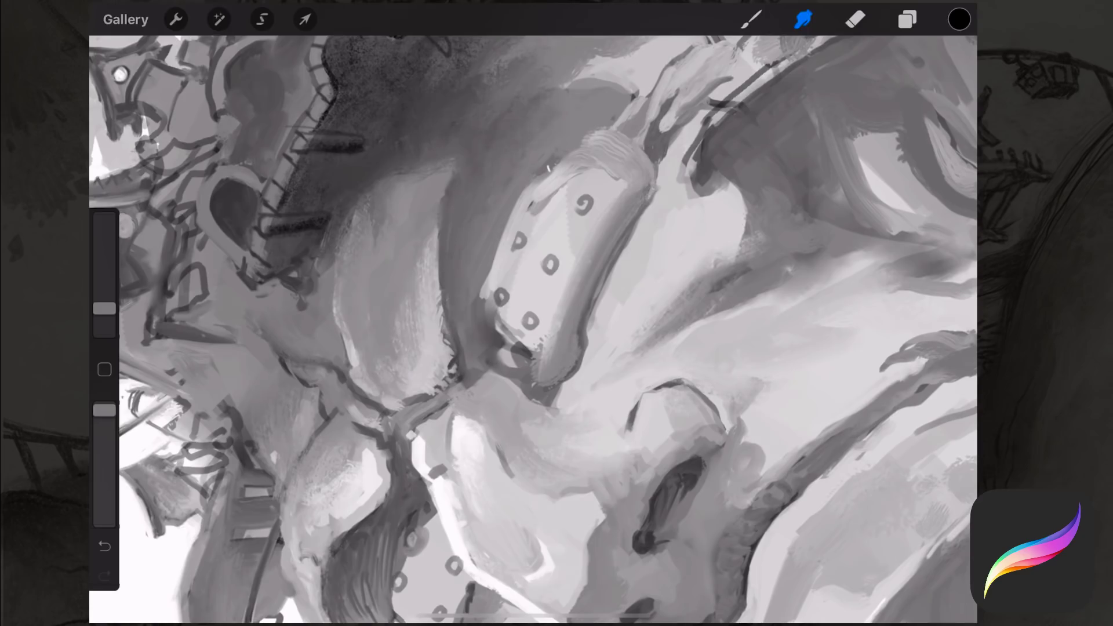
# - Blend the face's left fold, upper-right shading, dark cheek fold and jaw line
pyautogui.moveTo(441, 229); pyautogui.dragTo(440, 324)
pyautogui.moveTo(450, 371); pyautogui.dragTo(545, 415)
pyautogui.moveTo(690, 165)
pyautogui.mouseDown()
pyautogui.moveTo(736, 214)
pyautogui.moveTo(667, 313)
pyautogui.mouseUp()
pyautogui.moveTo(719, 281)
pyautogui.mouseDown()
pyautogui.moveTo(838, 273)
pyautogui.moveTo(887, 229)
pyautogui.mouseUp()
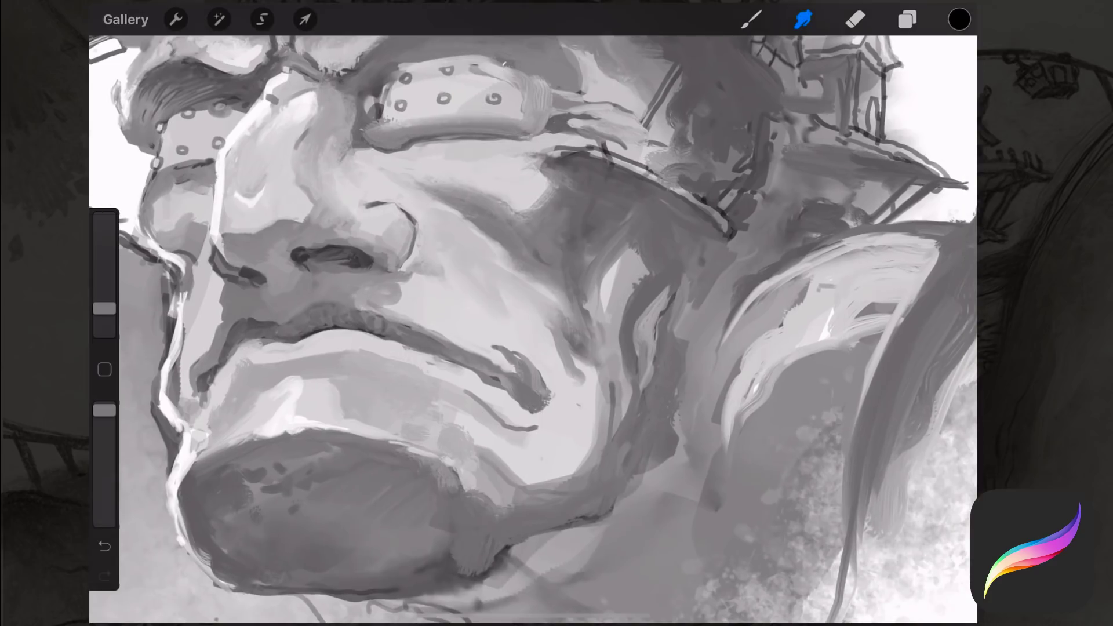
pyautogui.moveTo(641, 238); pyautogui.dragTo(620, 347)
pyautogui.moveTo(105, 306); pyautogui.dragTo(105, 296)
pyautogui.moveTo(609, 301); pyautogui.dragTo(644, 179)
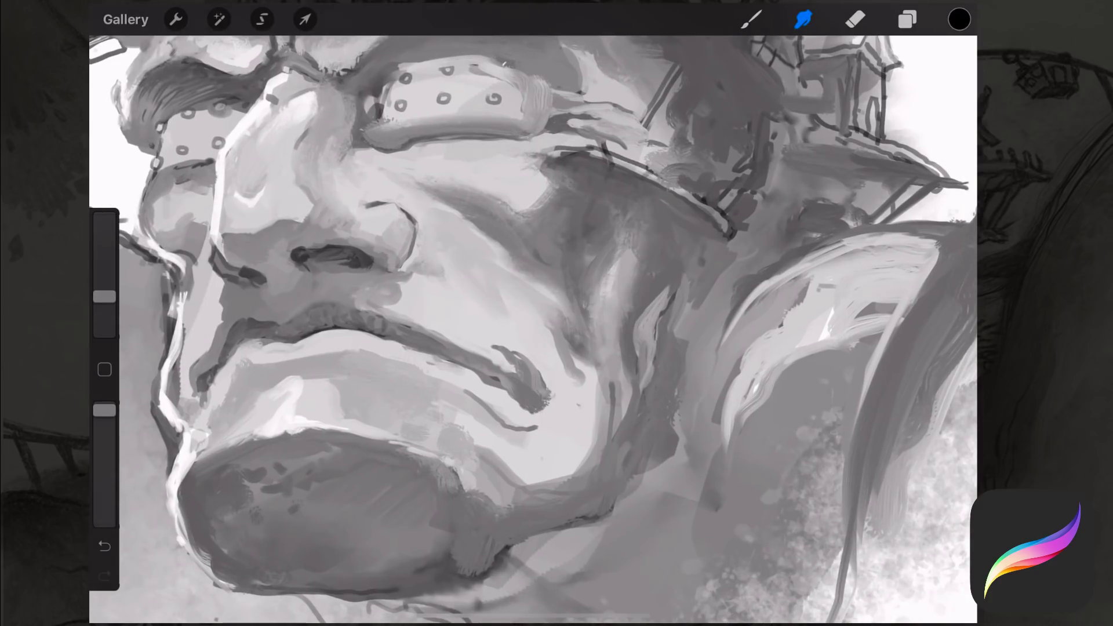
pyautogui.moveTo(667, 371); pyautogui.dragTo(643, 420)
pyautogui.moveTo(626, 368)
pyautogui.mouseDown()
pyautogui.moveTo(580, 464)
pyautogui.moveTo(348, 574)
pyautogui.mouseUp()
pyautogui.moveTo(266, 499); pyautogui.dragTo(186, 452)
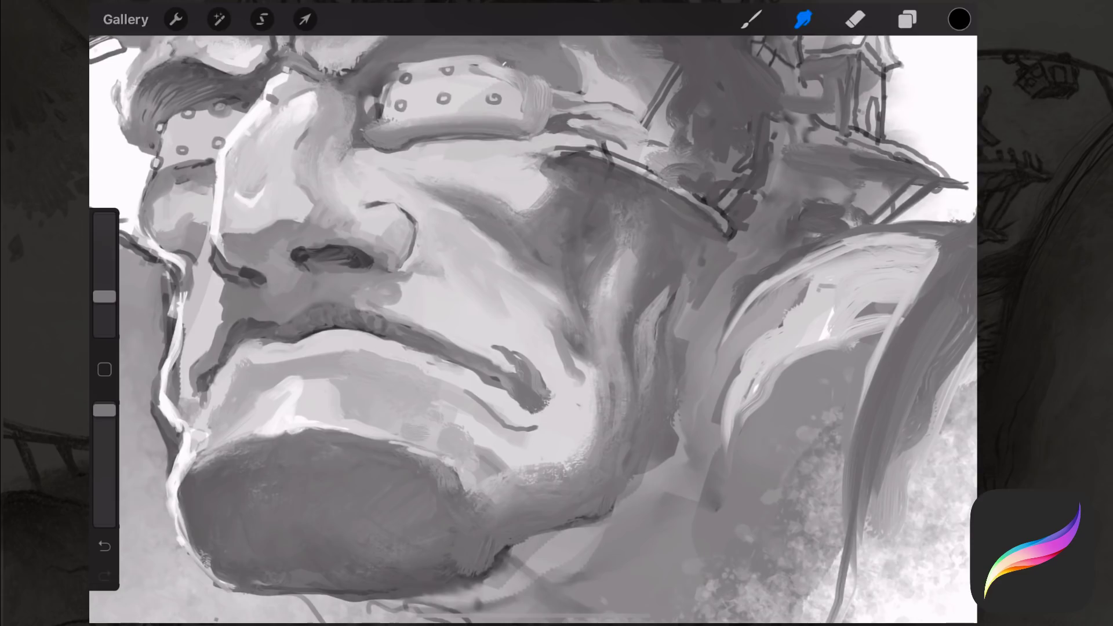
# - Soften the nostrils, mouth corner, upper lip, chin edge and cheek right of the mouth
pyautogui.moveTo(365, 261); pyautogui.dragTo(316, 255)
pyautogui.moveTo(261, 281); pyautogui.dragTo(212, 267)
pyautogui.moveTo(342, 206); pyautogui.dragTo(324, 247)
pyautogui.moveTo(429, 198); pyautogui.dragTo(499, 243)
pyautogui.moveTo(528, 388); pyautogui.dragTo(499, 348)
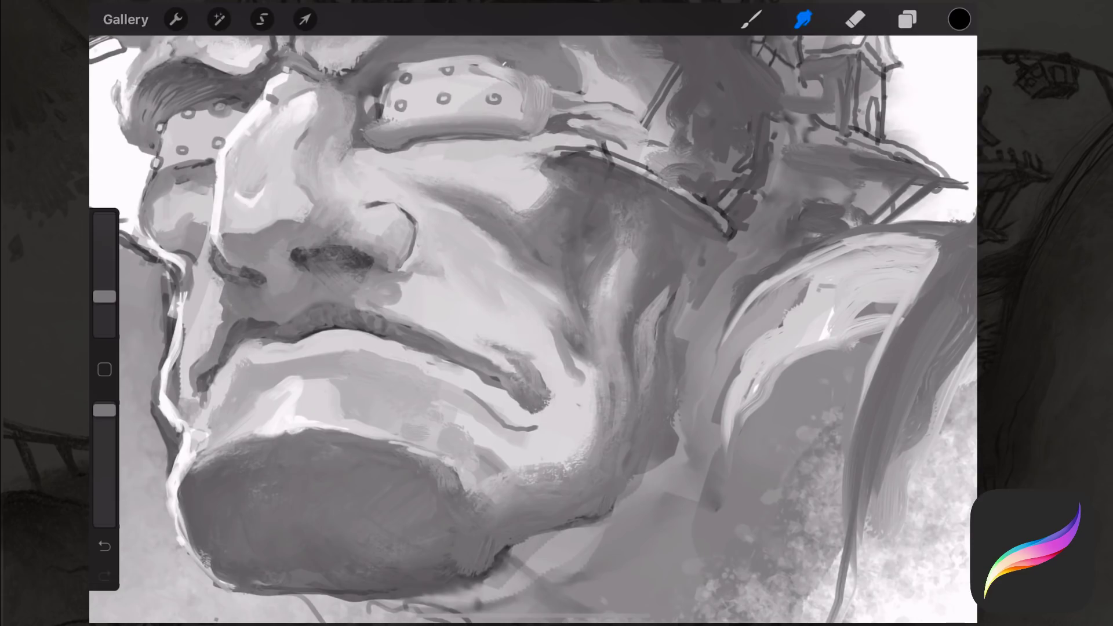
pyautogui.moveTo(426, 275)
pyautogui.mouseDown()
pyautogui.moveTo(380, 319)
pyautogui.moveTo(345, 321)
pyautogui.mouseUp()
pyautogui.moveTo(362, 388); pyautogui.dragTo(307, 432)
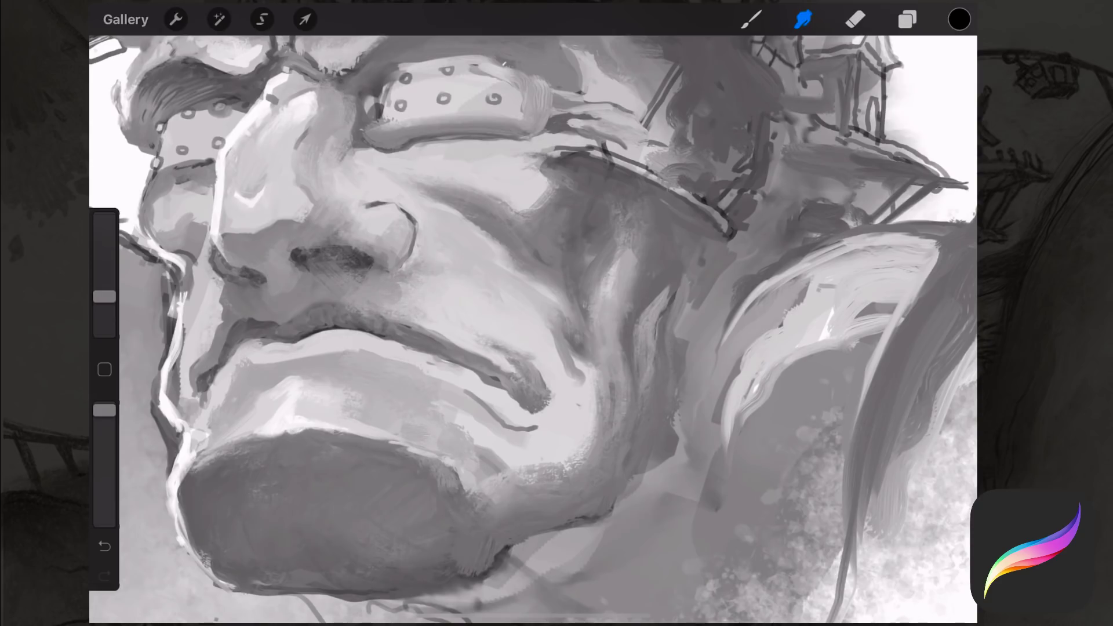
pyautogui.moveTo(472, 516); pyautogui.dragTo(500, 458)
pyautogui.moveTo(647, 348); pyautogui.dragTo(597, 452)
pyautogui.moveTo(603, 284); pyautogui.dragTo(571, 383)
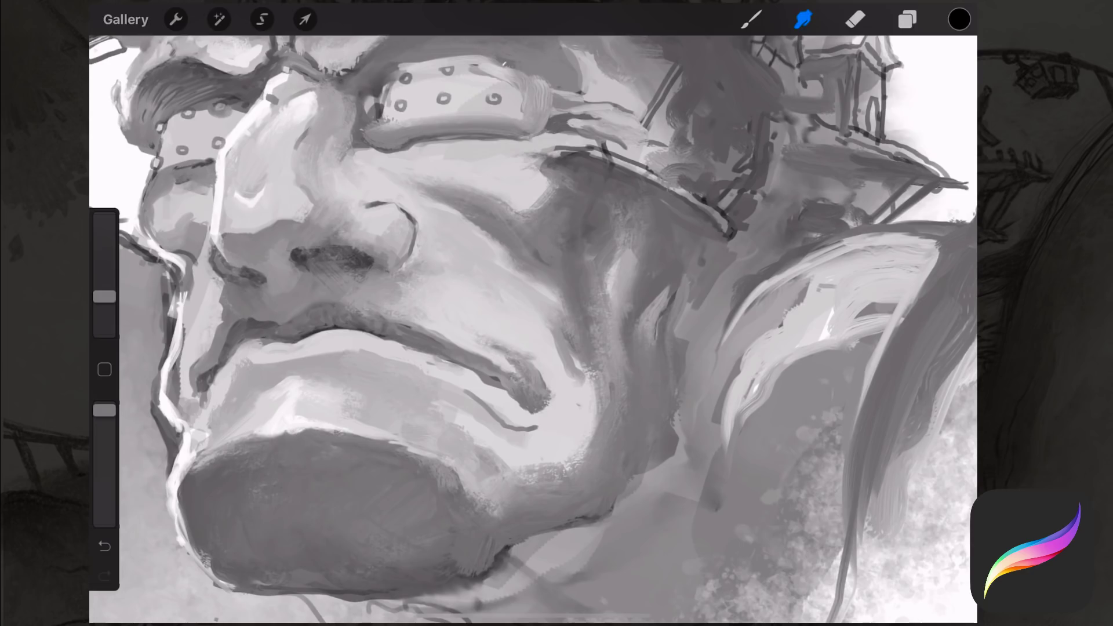
pyautogui.scroll(-3, 533, 329)
pyautogui.scroll(2, 533, 329)
# - Choose the first Artistic brush and sample white from the painting
pyautogui.scroll(2, 533, 329)
pyautogui.click(752, 19)
pyautogui.click(652, 201)
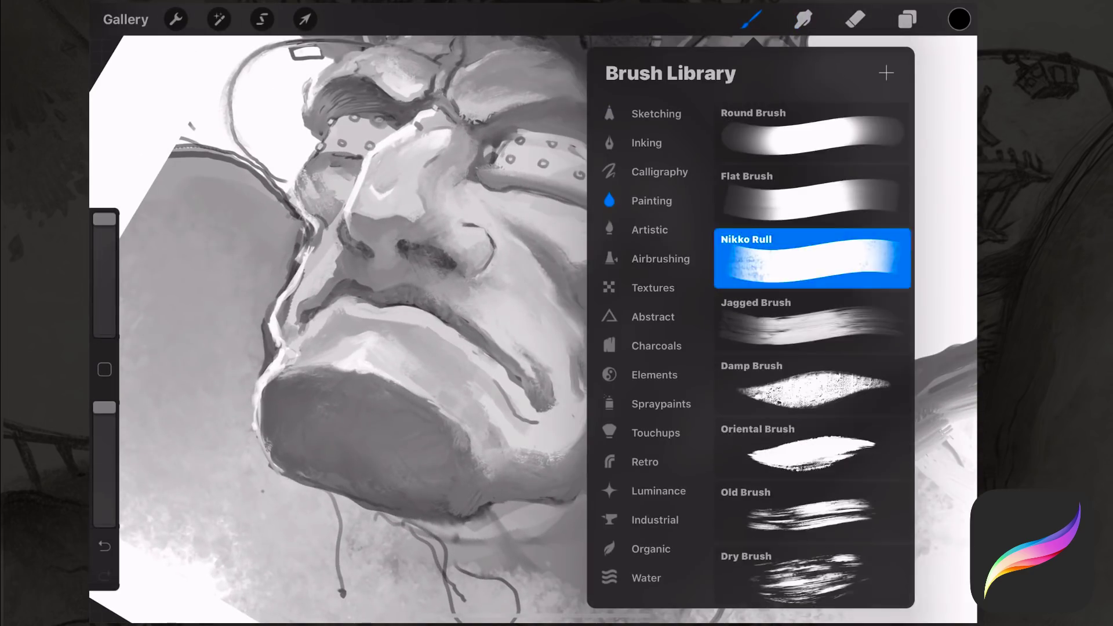
pyautogui.click(649, 229)
pyautogui.click(812, 134)
pyautogui.click(350, 429)
pyautogui.click(188, 63)
pyautogui.click(299, 419)
# - Paint light textured strokes across the dark chin and the eyebrow area
pyautogui.moveTo(281, 388); pyautogui.dragTo(272, 455)
pyautogui.moveTo(308, 413); pyautogui.dragTo(363, 441)
pyautogui.moveTo(432, 424)
pyautogui.mouseDown()
pyautogui.moveTo(453, 485)
pyautogui.moveTo(377, 505)
pyautogui.mouseUp()
pyautogui.moveTo(278, 378); pyautogui.dragTo(280, 469)
pyautogui.moveTo(273, 330); pyautogui.dragTo(270, 426)
pyautogui.moveTo(302, 372); pyautogui.dragTo(311, 436)
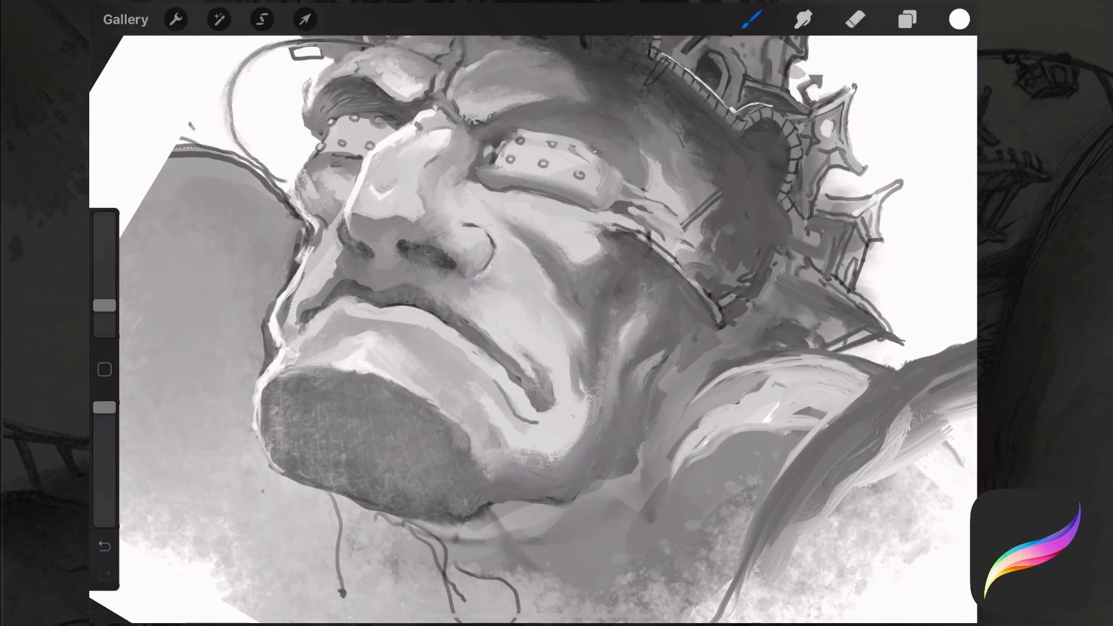
pyautogui.moveTo(374, 82); pyautogui.dragTo(338, 114)
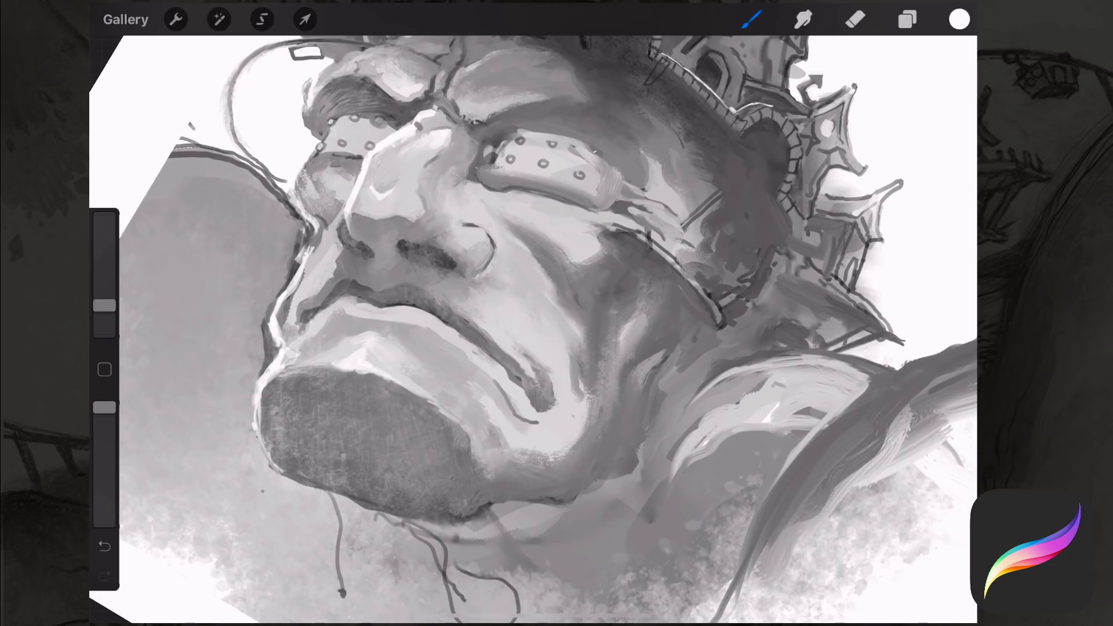
# - Paint dark grey strokes along the shoulder's lower-left edge and smudge them
pyautogui.click(751, 19)
pyautogui.click(236, 113)
pyautogui.moveTo(522, 313); pyautogui.dragTo(609, 440)
pyautogui.moveTo(341, 325); pyautogui.dragTo(211, 505)
pyautogui.moveTo(244, 406); pyautogui.dragTo(198, 545)
pyautogui.click(803, 19)
pyautogui.moveTo(229, 467)
pyautogui.mouseDown()
pyautogui.moveTo(192, 556)
pyautogui.moveTo(261, 615)
pyautogui.mouseUp()
pyautogui.moveTo(334, 353); pyautogui.dragTo(261, 511)
# - Darken the shoulder's left edge and top with more dark grey strokes
pyautogui.click(752, 20)
pyautogui.moveTo(521, 313); pyautogui.dragTo(638, 220)
pyautogui.click(440, 218)
pyautogui.moveTo(371, 240); pyautogui.dragTo(278, 440)
pyautogui.moveTo(290, 366); pyautogui.dragTo(278, 568)
pyautogui.moveTo(464, 348); pyautogui.dragTo(620, 261)
pyautogui.moveTo(487, 203)
pyautogui.mouseDown()
pyautogui.moveTo(464, 238)
pyautogui.moveTo(467, 250)
pyautogui.moveTo(490, 250)
pyautogui.moveTo(405, 301)
pyautogui.mouseUp()
# - Blend the shoulder's top edge and paint white over the dark line beside the shoulder
pyautogui.click(803, 19)
pyautogui.click(751, 19)
pyautogui.moveTo(406, 261); pyautogui.dragTo(377, 440)
pyautogui.moveTo(522, 348); pyautogui.dragTo(580, 290)
pyautogui.click(261, 464)
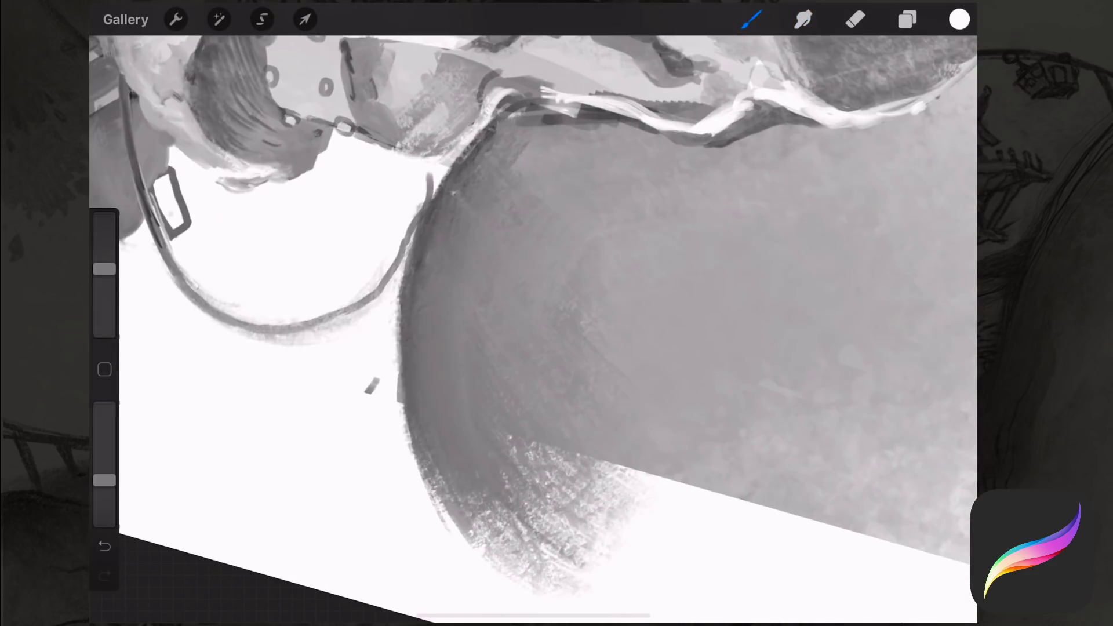
pyautogui.moveTo(432, 174)
pyautogui.mouseDown()
pyautogui.moveTo(365, 313)
pyautogui.moveTo(400, 319)
pyautogui.moveTo(319, 336)
pyautogui.moveTo(374, 255)
pyautogui.mouseUp()
# - Darken the cable arc left of the shoulder and brighten its lower part with white
pyautogui.click(458, 139)
pyautogui.moveTo(302, 325)
pyautogui.mouseDown()
pyautogui.moveTo(371, 261)
pyautogui.moveTo(406, 174)
pyautogui.mouseUp()
pyautogui.click(285, 415)
pyautogui.moveTo(348, 305)
pyautogui.mouseDown()
pyautogui.moveTo(270, 344)
pyautogui.moveTo(208, 296)
pyautogui.mouseUp()
# - Fill the small gondola rectangle with sampled dark grey and outline it
pyautogui.scroll(3, 533, 324)
pyautogui.click(345, 243)
pyautogui.moveTo(324, 272)
pyautogui.mouseDown()
pyautogui.moveTo(348, 197)
pyautogui.moveTo(359, 200)
pyautogui.mouseUp()
pyautogui.click(398, 53)
pyautogui.scroll(2, 533, 325)
pyautogui.click(388, 80)
pyautogui.moveTo(287, 347)
pyautogui.mouseDown()
pyautogui.moveTo(332, 346)
pyautogui.moveTo(349, 225)
pyautogui.moveTo(308, 230)
pyautogui.moveTo(287, 348)
pyautogui.mouseUp()
# - Paint dark blobs on the strap and give them light centres to form rings
pyautogui.moveTo(310, 208); pyautogui.dragTo(317, 186)
pyautogui.moveTo(104, 269); pyautogui.dragTo(105, 303)
pyautogui.moveTo(260, 328); pyautogui.dragTo(267, 339)
pyautogui.click(271, 344)
pyautogui.moveTo(311, 185); pyautogui.dragTo(318, 198)
# - Add light grey strokes along the gondola rectangle's left and top edges and the strap
pyautogui.click(318, 319)
pyautogui.moveTo(299, 342)
pyautogui.mouseDown()
pyautogui.moveTo(307, 250)
pyautogui.moveTo(354, 239)
pyautogui.moveTo(348, 292)
pyautogui.mouseUp()
pyautogui.moveTo(289, 281)
pyautogui.mouseDown()
pyautogui.moveTo(306, 268)
pyautogui.moveTo(257, 215)
pyautogui.moveTo(307, 171)
pyautogui.mouseUp()
pyautogui.scroll(3, 521, 290)
pyautogui.moveTo(246, 272); pyautogui.dragTo(263, 310)
# - Hatch dark strokes inside the gondola rectangle and add small dark marks along the cable
pyautogui.click(327, 160)
pyautogui.moveTo(306, 194)
pyautogui.mouseDown()
pyautogui.moveTo(295, 244)
pyautogui.moveTo(305, 249)
pyautogui.mouseUp()
pyautogui.moveTo(332, 189)
pyautogui.mouseDown()
pyautogui.moveTo(323, 208)
pyautogui.moveTo(333, 267)
pyautogui.mouseUp()
pyautogui.moveTo(362, 165); pyautogui.dragTo(346, 232)
pyautogui.scroll(-3, 534, 325)
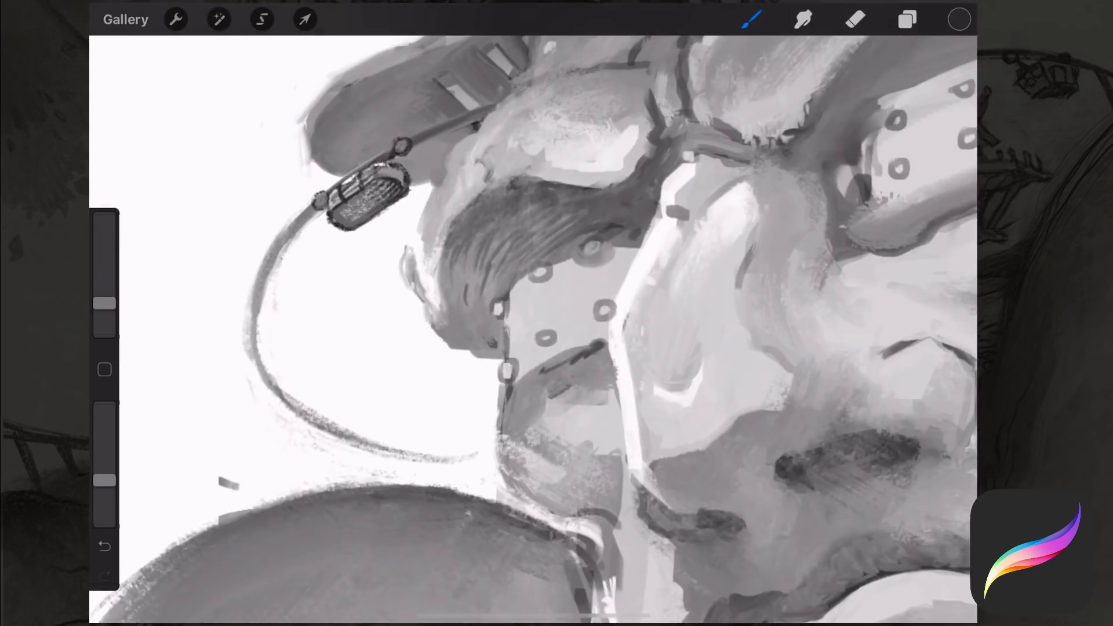
pyautogui.moveTo(299, 279); pyautogui.dragTo(284, 423)
pyautogui.moveTo(481, 55)
pyautogui.mouseDown()
pyautogui.moveTo(328, 191)
pyautogui.moveTo(330, 218)
pyautogui.mouseUp()
# - Paint dark strokes left of the eyebrow and smudge them in
pyautogui.scroll(2, 534, 324)
pyautogui.scroll(3, 534, 324)
pyautogui.moveTo(378, 130); pyautogui.dragTo(354, 174)
pyautogui.click(803, 19)
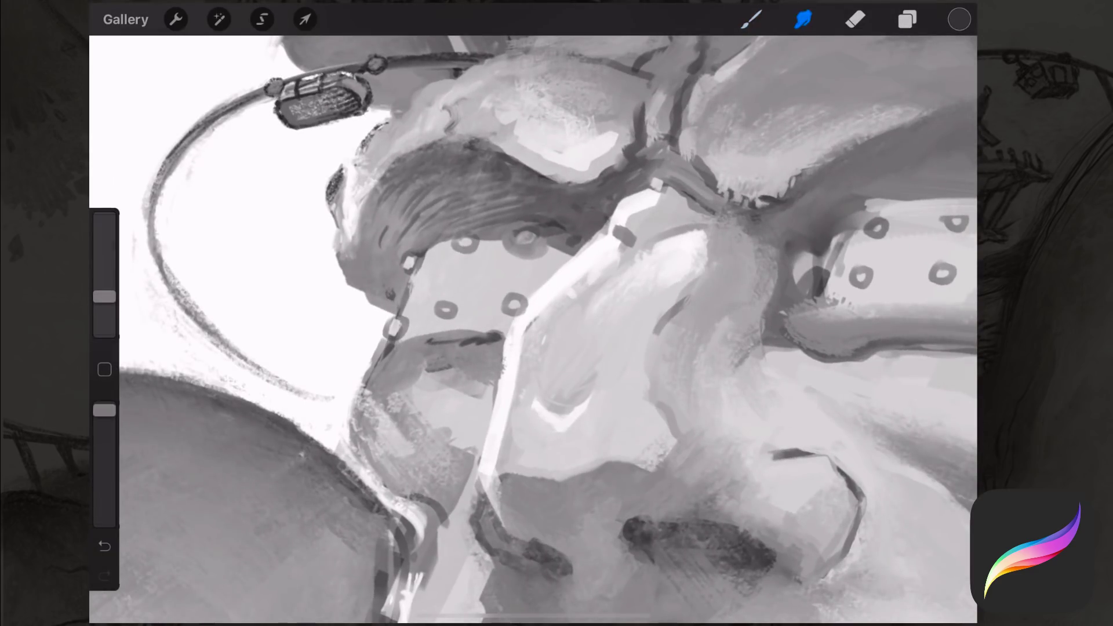
pyautogui.moveTo(104, 303); pyautogui.dragTo(105, 313)
pyautogui.moveTo(329, 202)
pyautogui.mouseDown()
pyautogui.moveTo(337, 277)
pyautogui.moveTo(359, 289)
pyautogui.mouseUp()
# - Soften the nose bridge between the brows and slightly darken the left cheek edge
pyautogui.scroll(-3, 533, 325)
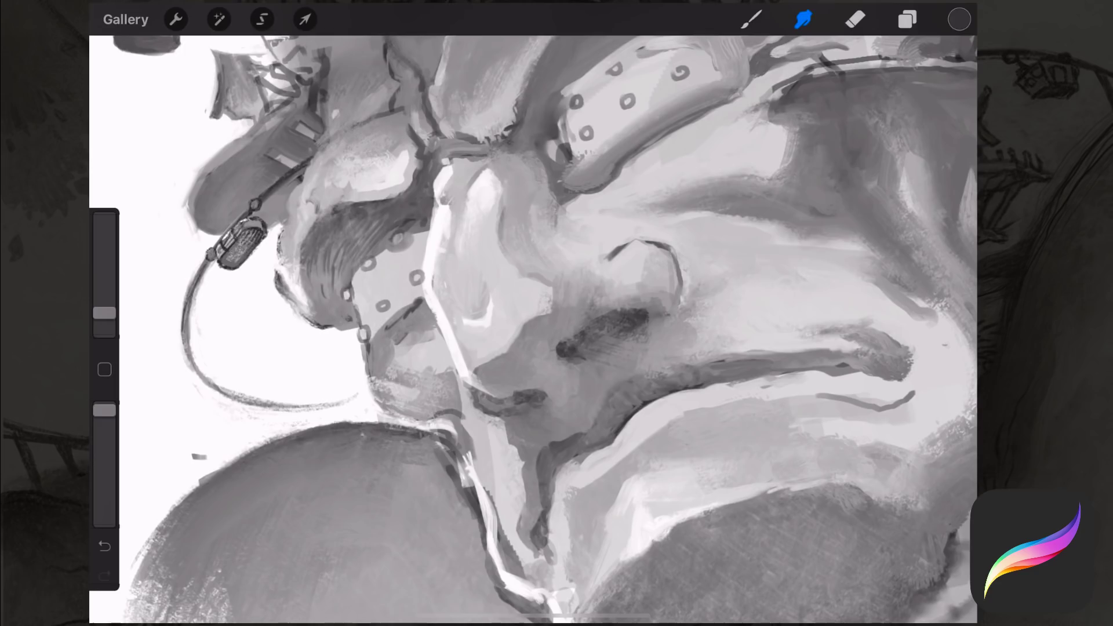
pyautogui.scroll(-2, 533, 325)
pyautogui.scroll(-3, 533, 325)
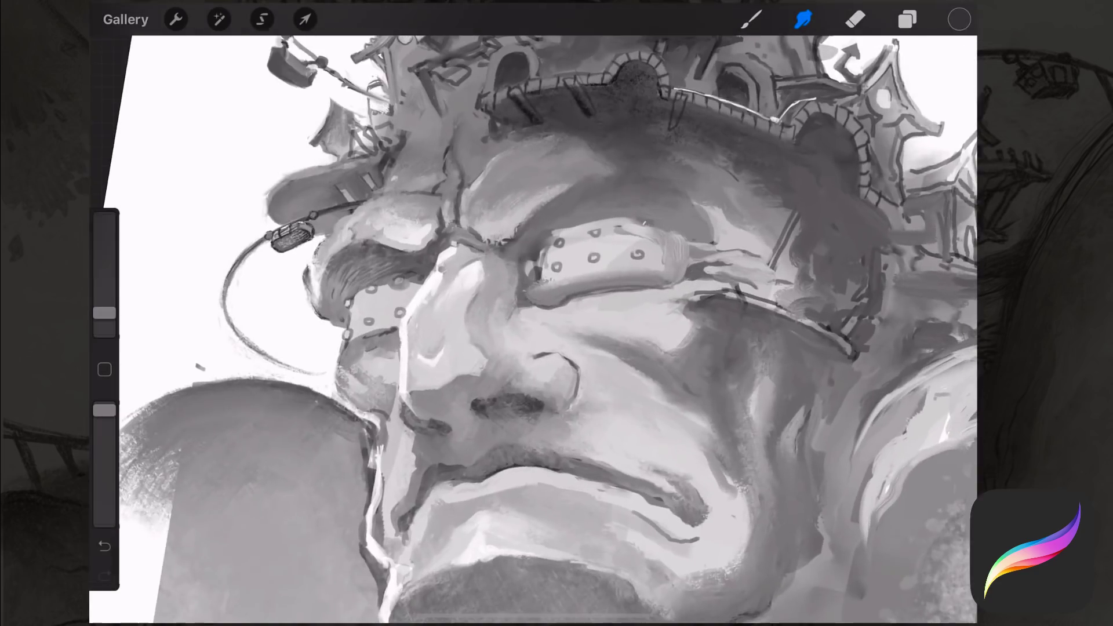
pyautogui.scroll(-3, 533, 325)
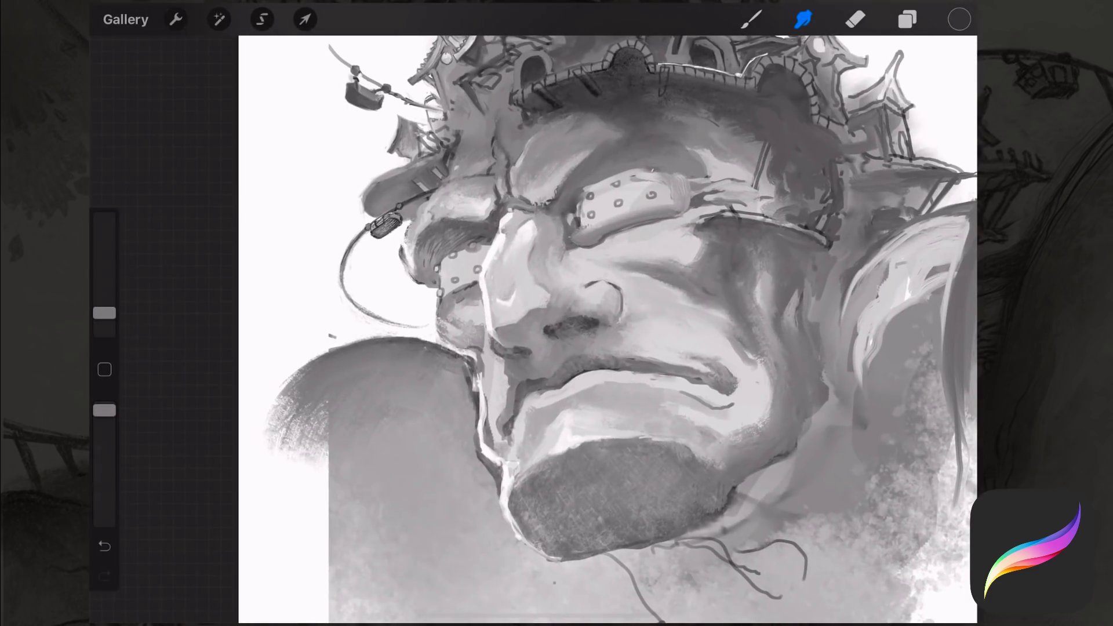
pyautogui.moveTo(513, 202); pyautogui.dragTo(501, 226)
pyautogui.moveTo(471, 347)
pyautogui.mouseDown()
pyautogui.moveTo(482, 387)
pyautogui.moveTo(472, 415)
pyautogui.mouseUp()
pyautogui.moveTo(478, 371); pyautogui.dragTo(458, 406)
# - Enlarge the Smudge size and pull the shoulder's left edge outward into darker feathery strokes
pyautogui.scroll(3, 609, 324)
pyautogui.moveTo(105, 313); pyautogui.dragTo(104, 298)
pyautogui.moveTo(348, 354); pyautogui.dragTo(278, 423)
pyautogui.moveTo(383, 377); pyautogui.dragTo(290, 406)
pyautogui.moveTo(353, 296); pyautogui.dragTo(267, 383)
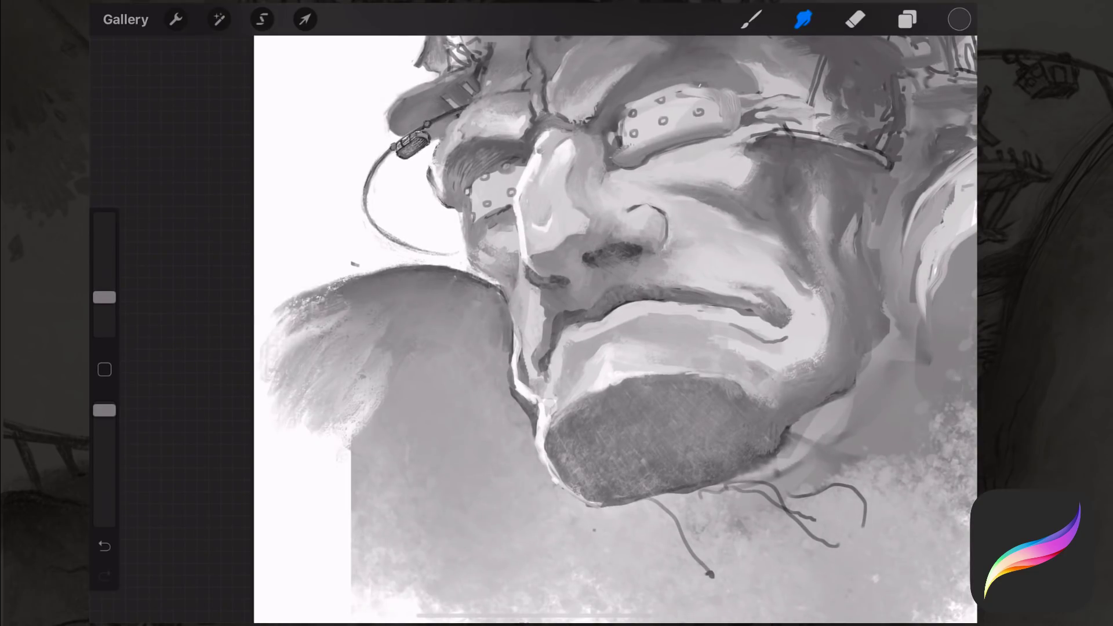
pyautogui.moveTo(412, 266); pyautogui.dragTo(273, 343)
pyautogui.moveTo(348, 310); pyautogui.dragTo(275, 351)
pyautogui.moveTo(382, 386); pyautogui.dragTo(339, 467)
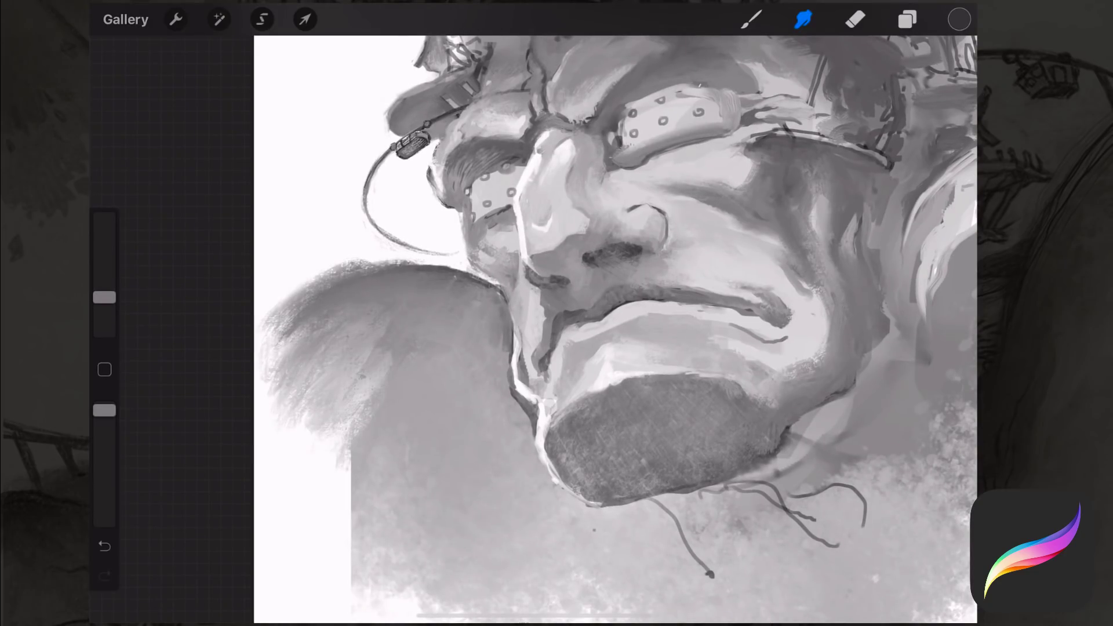
# - Soften the shoulder's hard lower-left edge into a gradient reaching toward the canvas border
pyautogui.moveTo(374, 595)
pyautogui.mouseDown()
pyautogui.moveTo(325, 420)
pyautogui.moveTo(348, 354)
pyautogui.mouseUp()
pyautogui.moveTo(325, 444); pyautogui.dragTo(273, 313)
pyautogui.moveTo(313, 417); pyautogui.dragTo(260, 324)
pyautogui.moveTo(348, 272); pyautogui.dragTo(261, 339)
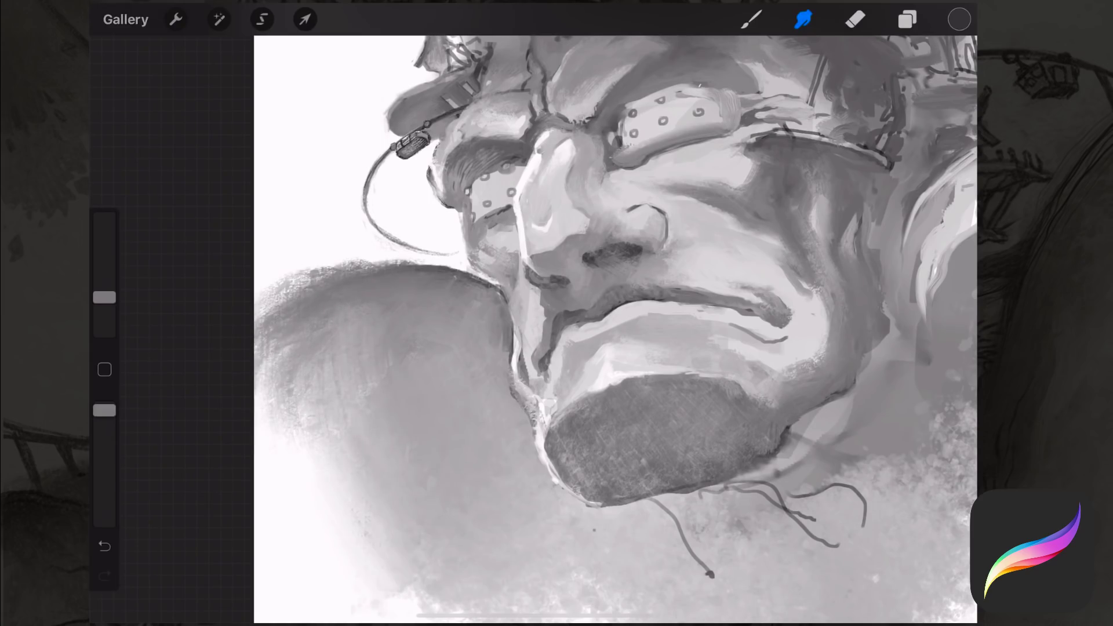
pyautogui.moveTo(609, 253); pyautogui.dragTo(243, 255)
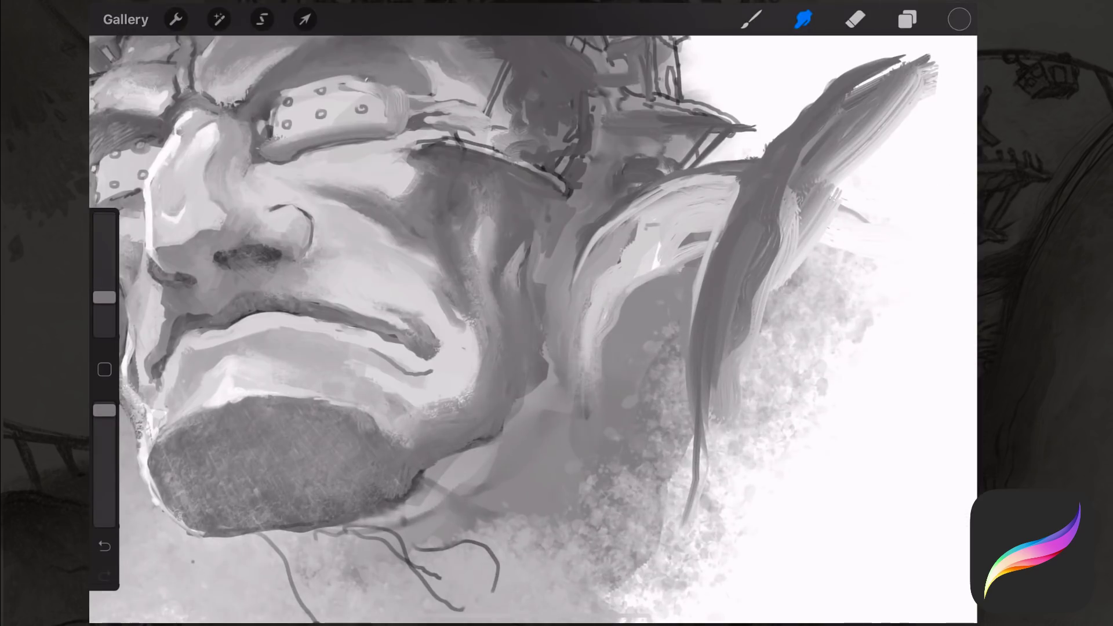
# - Sample a grey from the chin and choose a brush from the Painting set
pyautogui.moveTo(284, 464); pyautogui.dragTo(446, 389)
pyautogui.click(555, 368)
pyautogui.click(752, 19)
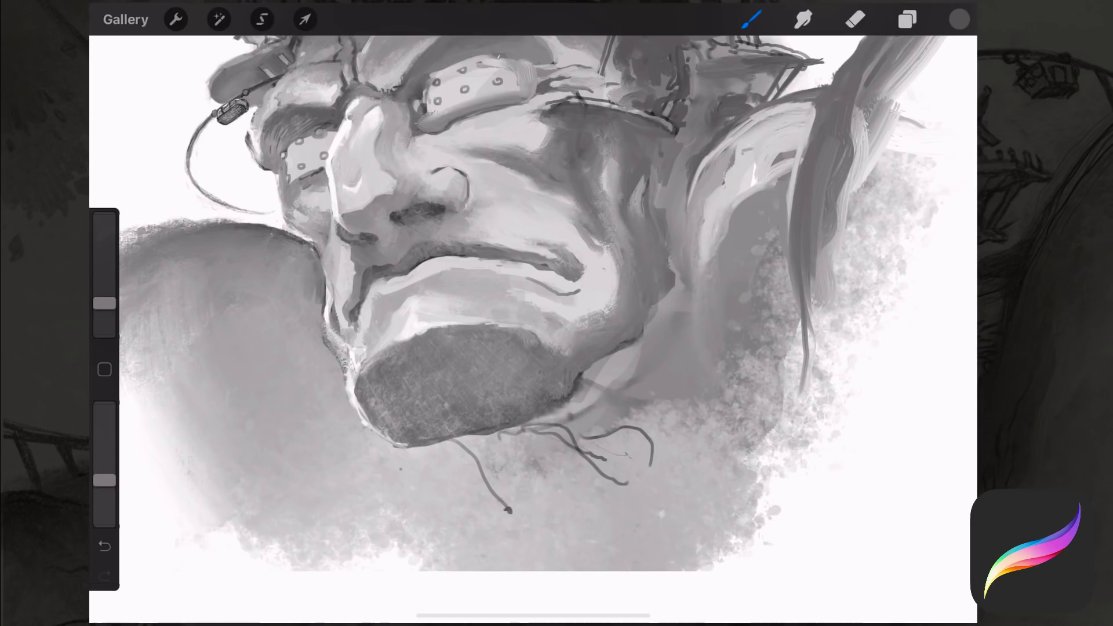
pyautogui.click(534, 376)
pyautogui.click(752, 19)
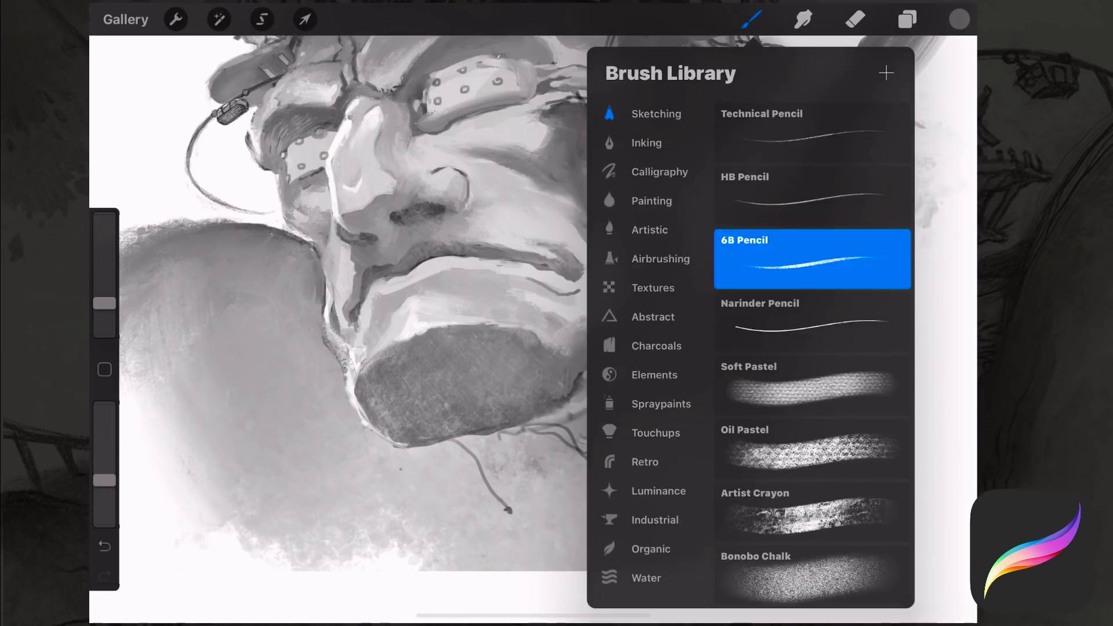
pyautogui.click(651, 131)
pyautogui.click(746, 116)
# - Shade the small loop below the chin dark and paint blended strokes along the ear and neck
pyautogui.moveTo(580, 434)
pyautogui.mouseDown()
pyautogui.moveTo(644, 440)
pyautogui.moveTo(661, 487)
pyautogui.mouseUp()
pyautogui.moveTo(713, 316)
pyautogui.mouseDown()
pyautogui.moveTo(731, 447)
pyautogui.moveTo(743, 441)
pyautogui.mouseUp()
pyautogui.click(803, 19)
pyautogui.moveTo(725, 348); pyautogui.dragTo(765, 435)
pyautogui.moveTo(690, 273); pyautogui.dragTo(719, 348)
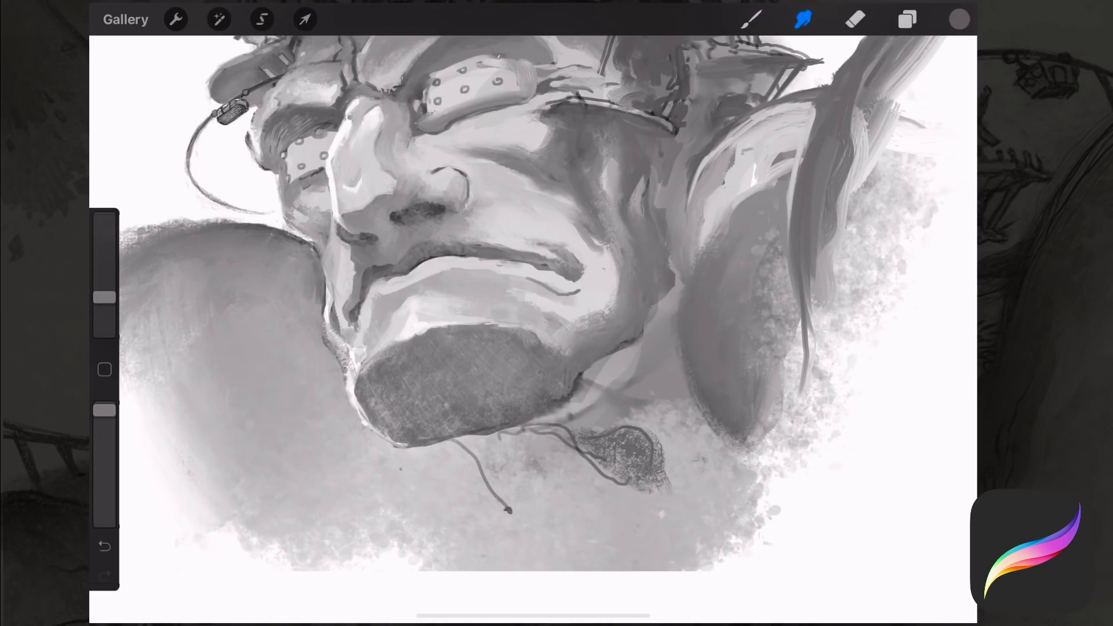
# - Rework the forehead and ear shading with grainy Smudge strokes around the ear
pyautogui.scroll(-3, 534, 313)
pyautogui.moveTo(104, 298)
pyautogui.mouseDown()
pyautogui.moveTo(105, 218)
pyautogui.moveTo(105, 251)
pyautogui.mouseUp()
pyautogui.moveTo(696, 150); pyautogui.dragTo(597, 296)
pyautogui.moveTo(742, 336)
pyautogui.mouseDown()
pyautogui.moveTo(818, 226)
pyautogui.moveTo(951, 191)
pyautogui.mouseUp()
pyautogui.moveTo(521, 324); pyautogui.dragTo(325, 279)
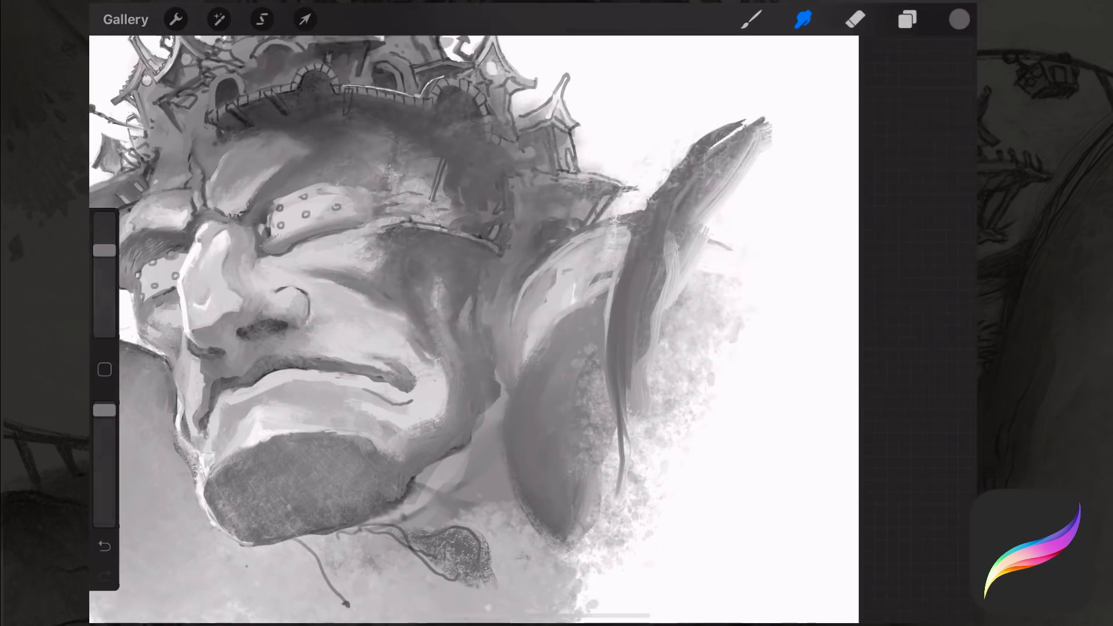
pyautogui.moveTo(777, 69); pyautogui.dragTo(650, 192)
pyautogui.moveTo(748, 128); pyautogui.dragTo(638, 214)
pyautogui.moveTo(696, 394); pyautogui.dragTo(609, 551)
# - Blend the neck shading, darken the lower outline, and add lighter strokes along the jaw edge
pyautogui.moveTo(516, 508); pyautogui.dragTo(527, 603)
pyautogui.moveTo(104, 251); pyautogui.dragTo(104, 306)
pyautogui.moveTo(478, 548); pyautogui.dragTo(420, 591)
pyautogui.click(752, 20)
pyautogui.moveTo(365, 539); pyautogui.dragTo(414, 528)
pyautogui.moveTo(464, 348); pyautogui.dragTo(498, 302)
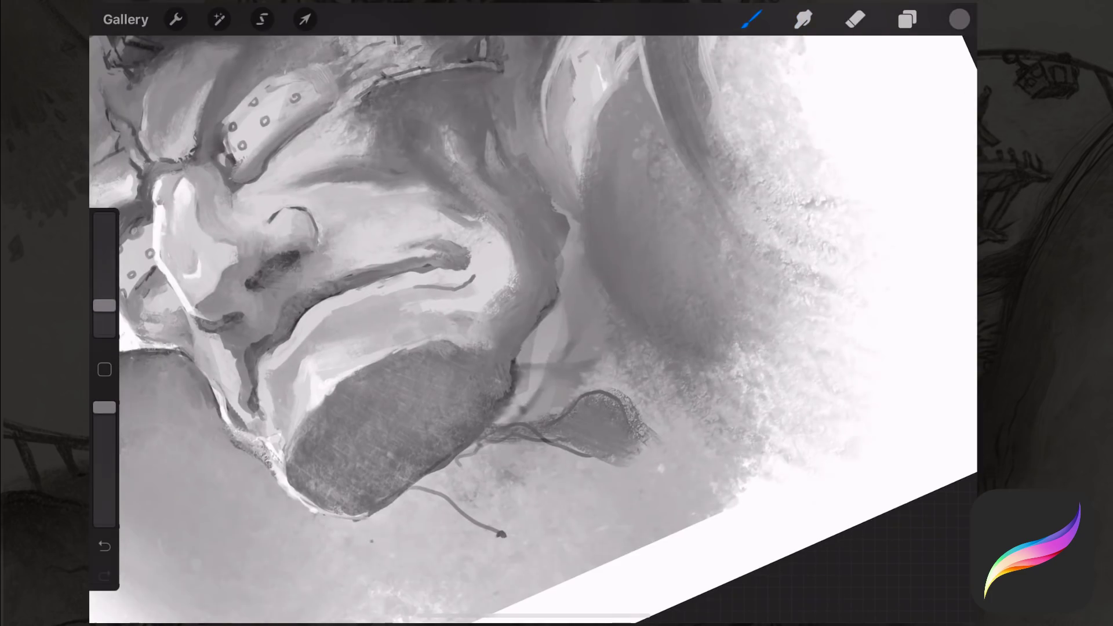
pyautogui.click(555, 369)
pyautogui.moveTo(504, 417)
pyautogui.mouseDown()
pyautogui.moveTo(559, 345)
pyautogui.moveTo(464, 272)
pyautogui.mouseUp()
# - Blend the area near the upper lip and darken the area right of the mouth
pyautogui.click(435, 360)
pyautogui.moveTo(522, 325); pyautogui.dragTo(441, 278)
pyautogui.click(803, 19)
pyautogui.moveTo(603, 243); pyautogui.dragTo(629, 290)
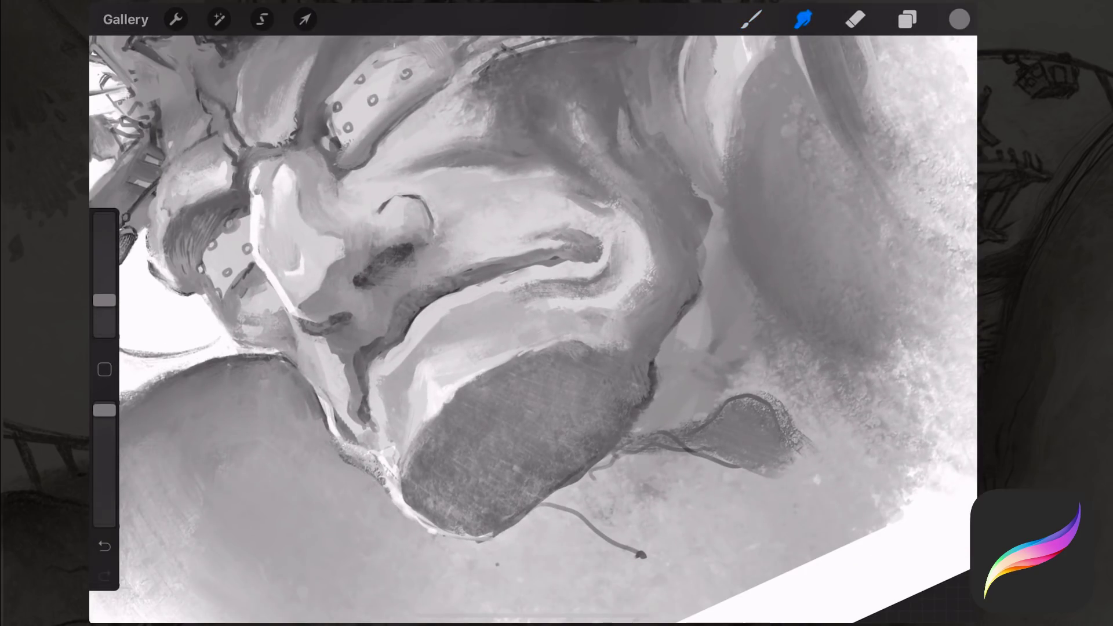
pyautogui.moveTo(635, 203); pyautogui.dragTo(597, 229)
# - Paint a short dark stroke on the nose bridge with a grey sampled from the brow
pyautogui.click(308, 93)
pyautogui.click(751, 19)
pyautogui.moveTo(272, 148)
pyautogui.mouseDown()
pyautogui.moveTo(261, 185)
pyautogui.moveTo(273, 171)
pyautogui.mouseUp()
pyautogui.click(803, 20)
pyautogui.moveTo(533, 324); pyautogui.dragTo(499, 290)
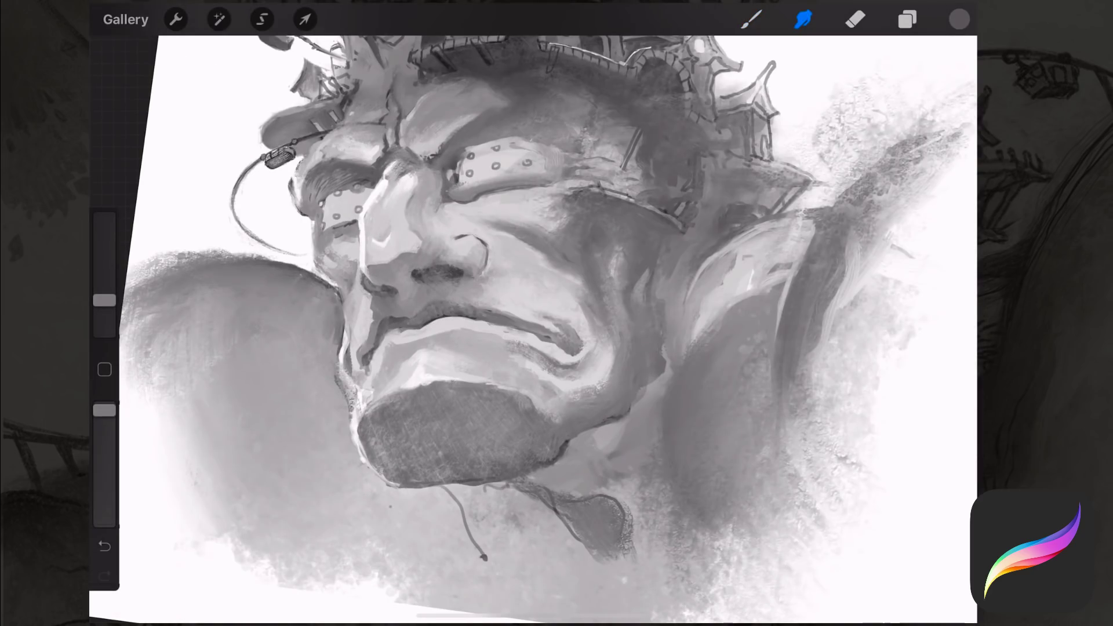
# - Darken the forehead above the brow, undoing a stray paint stroke
pyautogui.moveTo(521, 290); pyautogui.dragTo(406, 371)
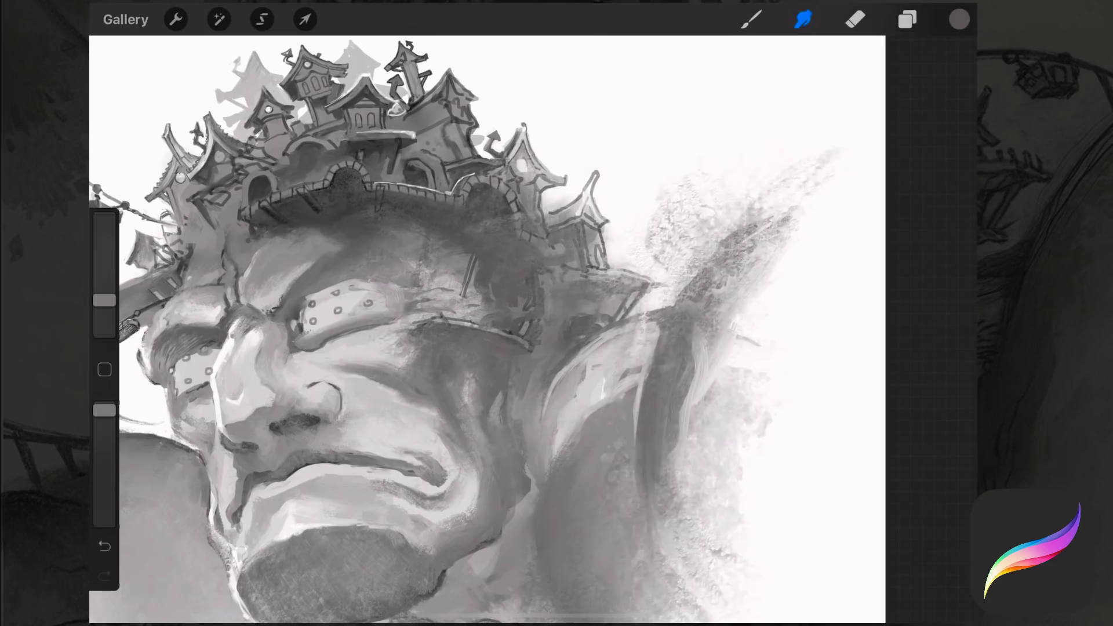
pyautogui.moveTo(273, 240)
pyautogui.mouseDown()
pyautogui.moveTo(336, 270)
pyautogui.moveTo(226, 226)
pyautogui.mouseUp()
pyautogui.moveTo(406, 348)
pyautogui.mouseDown()
pyautogui.moveTo(522, 377)
pyautogui.moveTo(406, 290)
pyautogui.mouseUp()
pyautogui.click(752, 20)
pyautogui.click(333, 145)
pyautogui.moveTo(327, 185); pyautogui.dragTo(328, 263)
pyautogui.click(105, 546)
# - Reduce the brush size and opacity, then paint dark vertical strokes on the left tower
pyautogui.moveTo(104, 306); pyautogui.dragTo(104, 303)
pyautogui.click(752, 19)
pyautogui.click(752, 19)
pyautogui.click(300, 168)
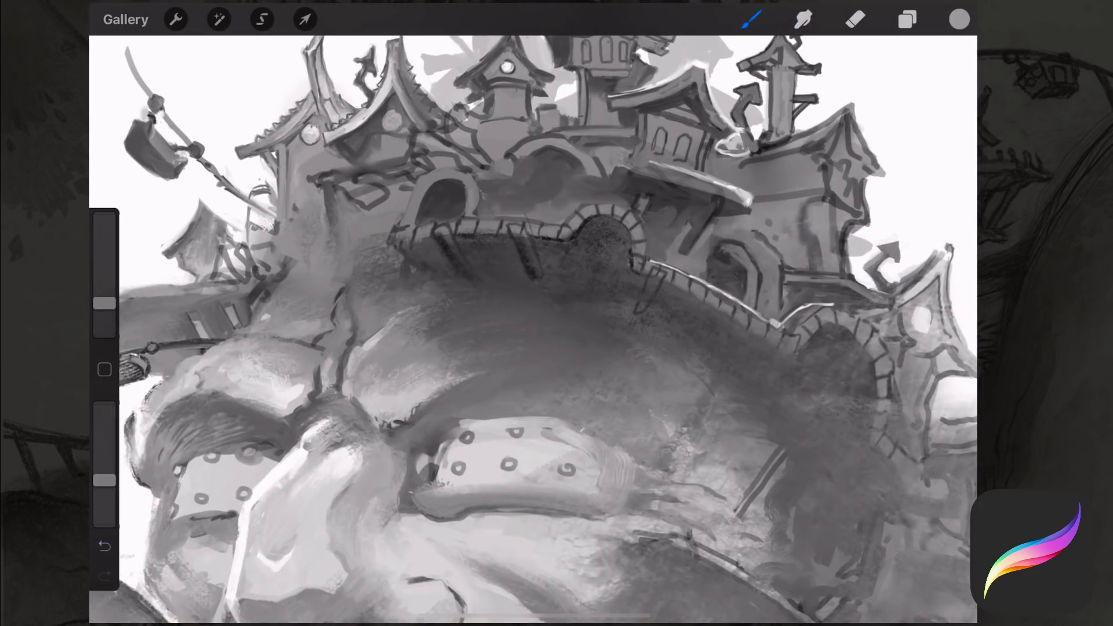
pyautogui.click(365, 161)
pyautogui.click(427, 176)
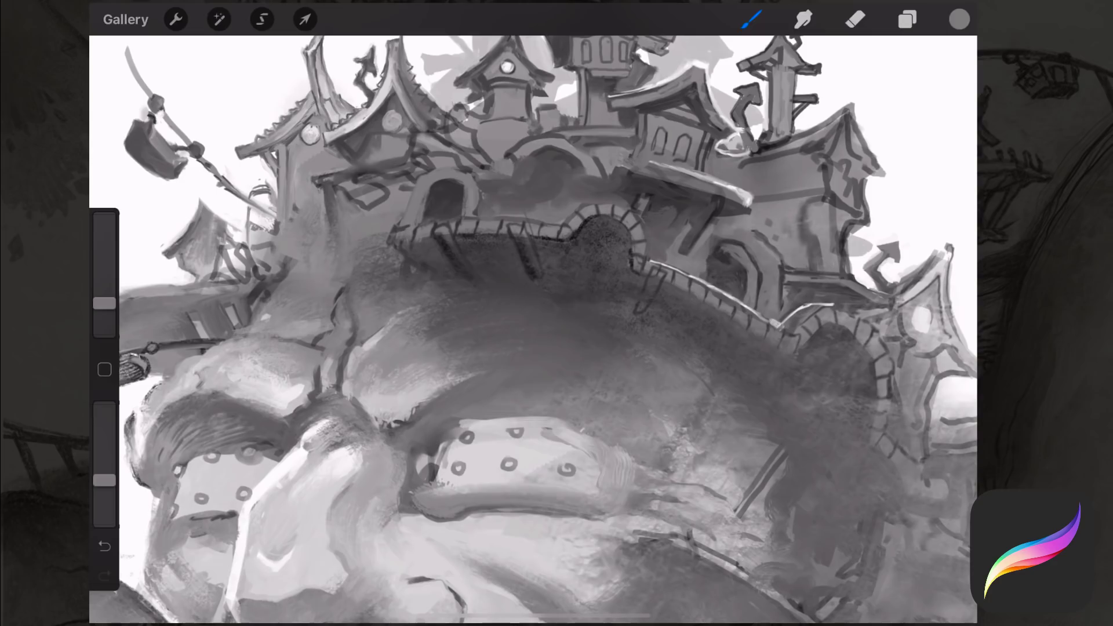
pyautogui.moveTo(324, 194)
pyautogui.mouseDown()
pyautogui.moveTo(316, 262)
pyautogui.moveTo(328, 265)
pyautogui.mouseUp()
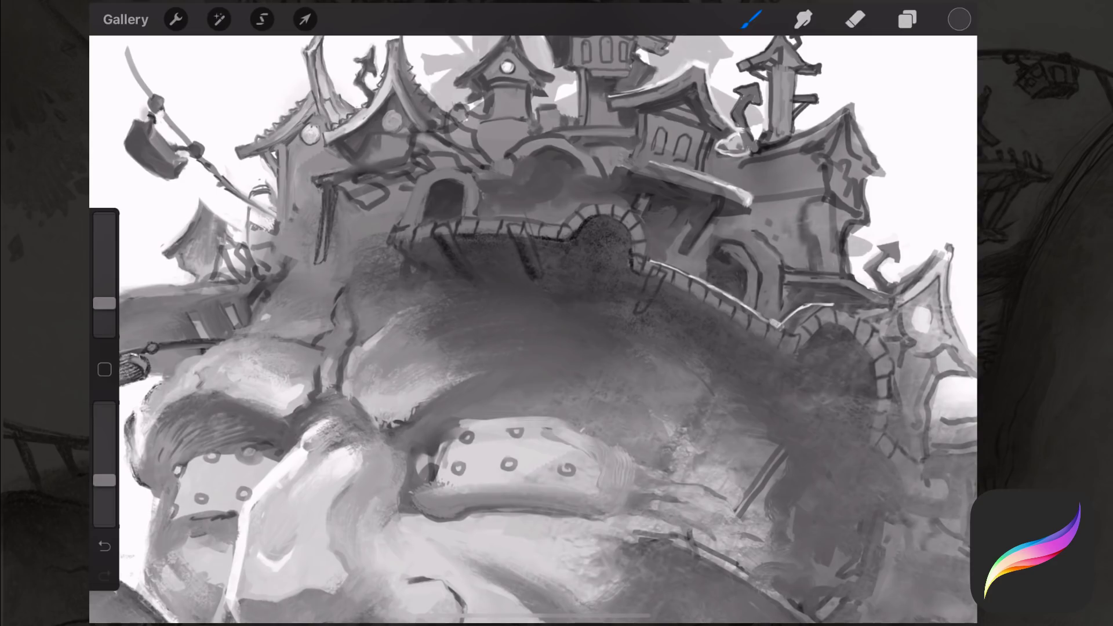
# - Hatch a light ledge with dark shadow beneath, light tower walls, and cover the rope line
pyautogui.click(362, 180)
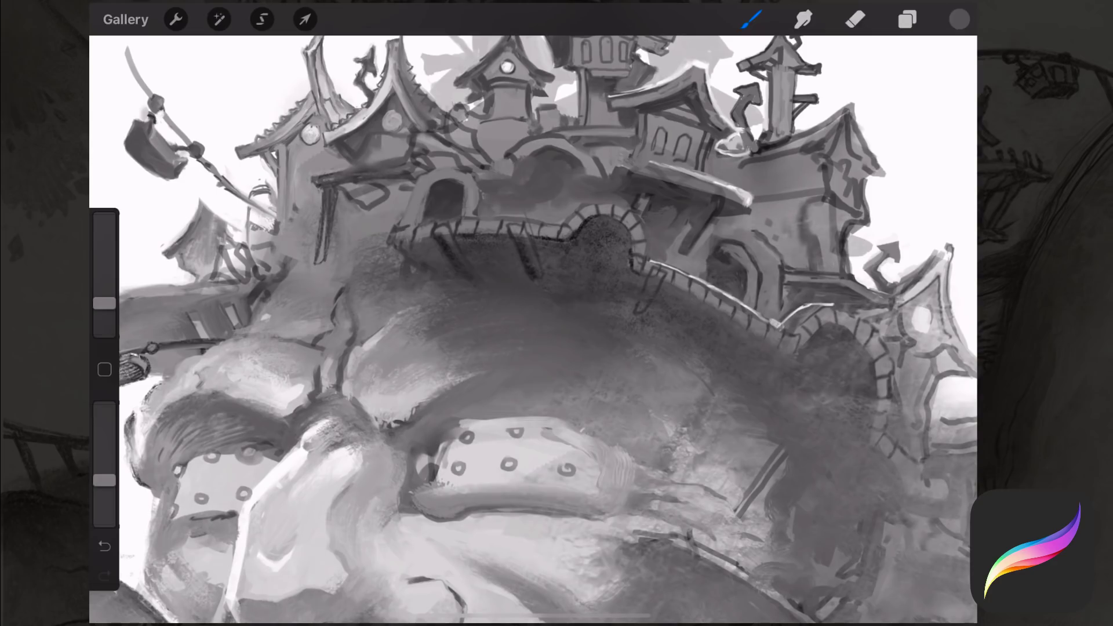
pyautogui.moveTo(389, 171); pyautogui.dragTo(313, 177)
pyautogui.click(447, 161)
pyautogui.moveTo(416, 183)
pyautogui.mouseDown()
pyautogui.moveTo(341, 194)
pyautogui.moveTo(357, 208)
pyautogui.mouseUp()
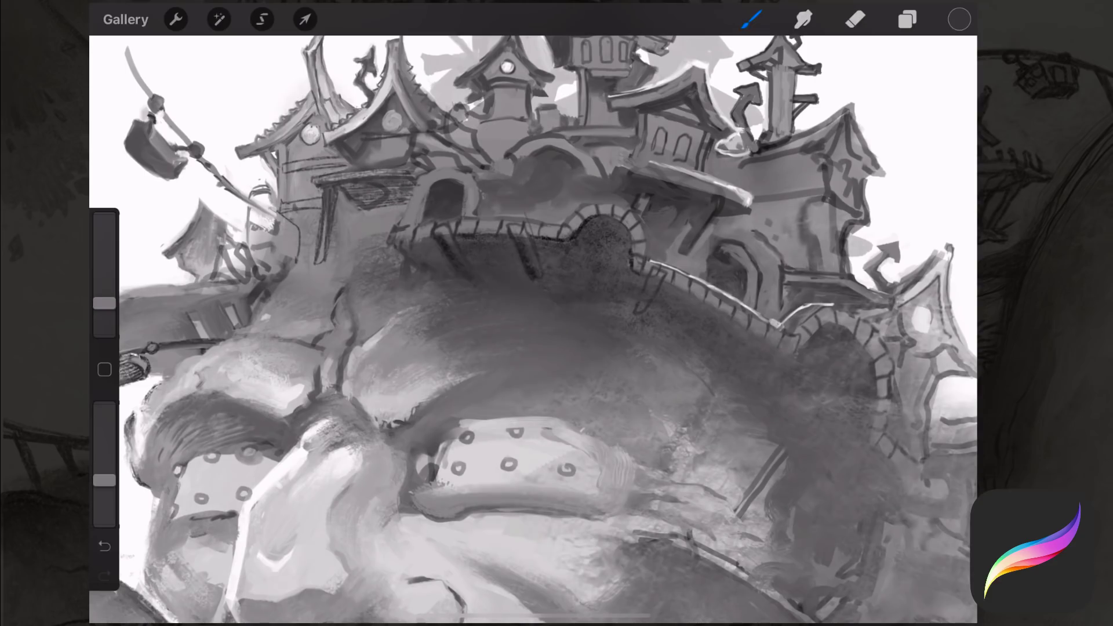
pyautogui.moveTo(286, 217)
pyautogui.mouseDown()
pyautogui.moveTo(269, 232)
pyautogui.moveTo(274, 247)
pyautogui.moveTo(256, 251)
pyautogui.mouseUp()
pyautogui.moveTo(270, 226); pyautogui.dragTo(260, 265)
pyautogui.moveTo(213, 175); pyautogui.dragTo(262, 213)
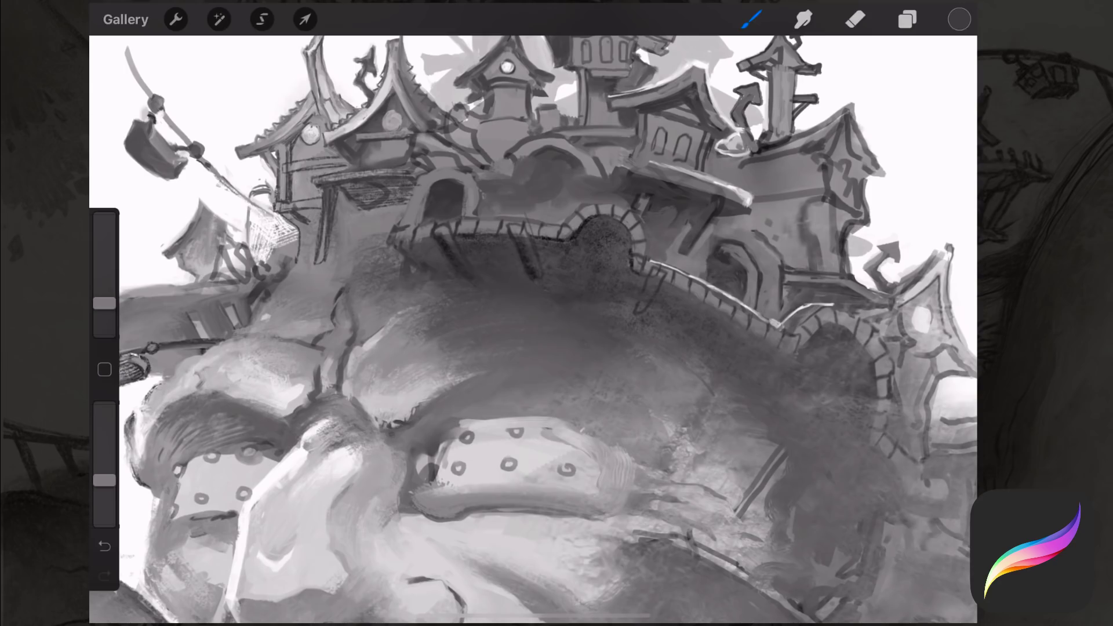
# - Rotate the canvas and draw a dark line along the crown wall's lower edge
pyautogui.moveTo(533, 324); pyautogui.dragTo(557, 348)
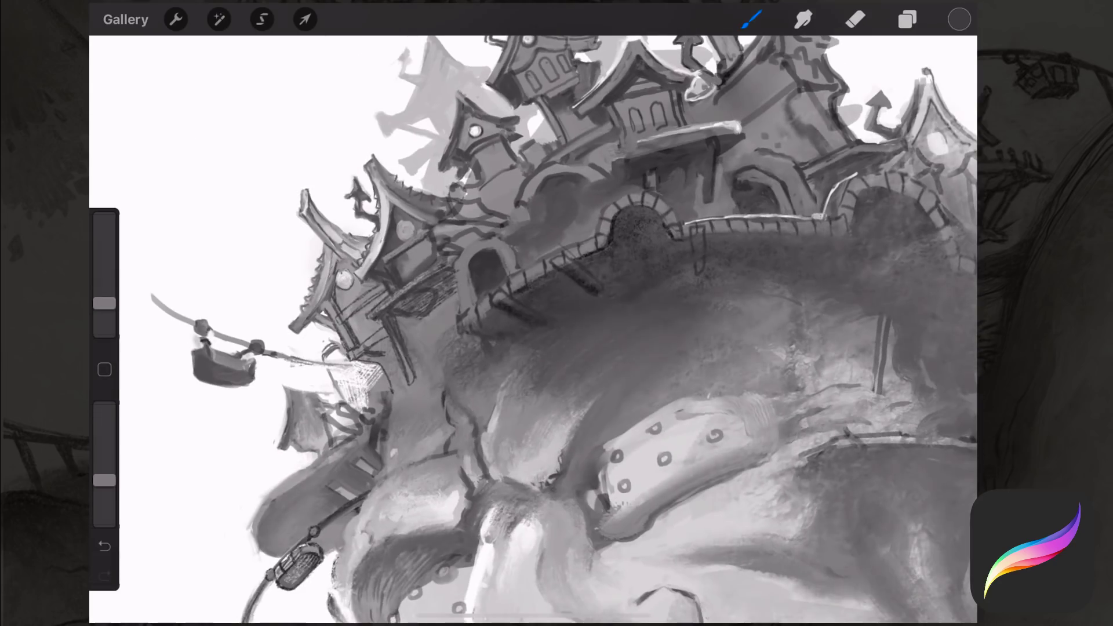
pyautogui.moveTo(403, 400); pyautogui.dragTo(522, 314)
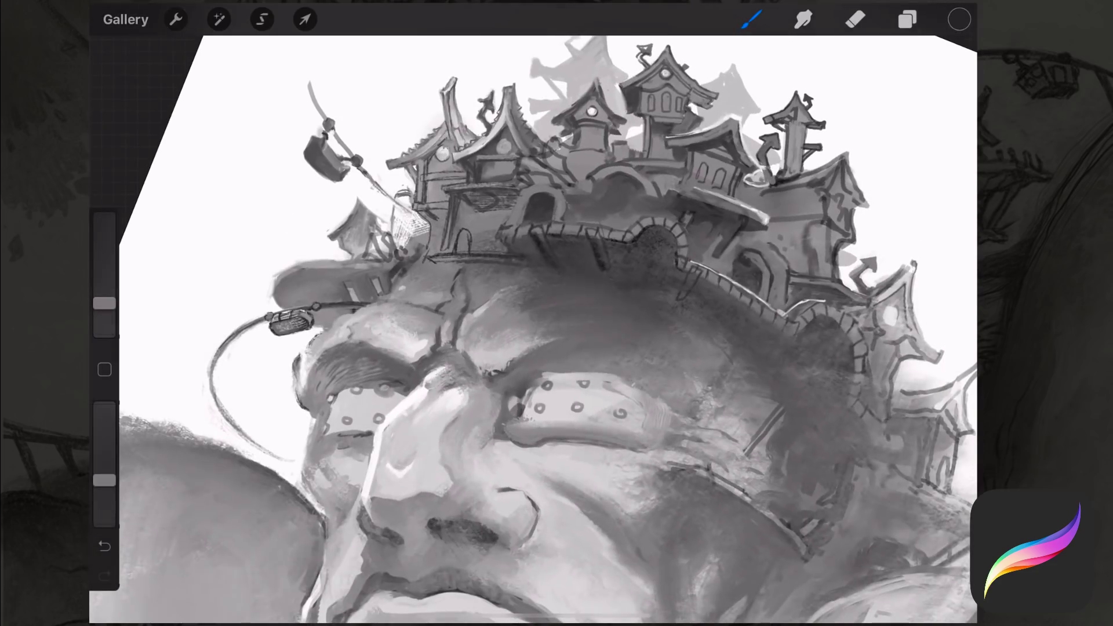
pyautogui.click(344, 289)
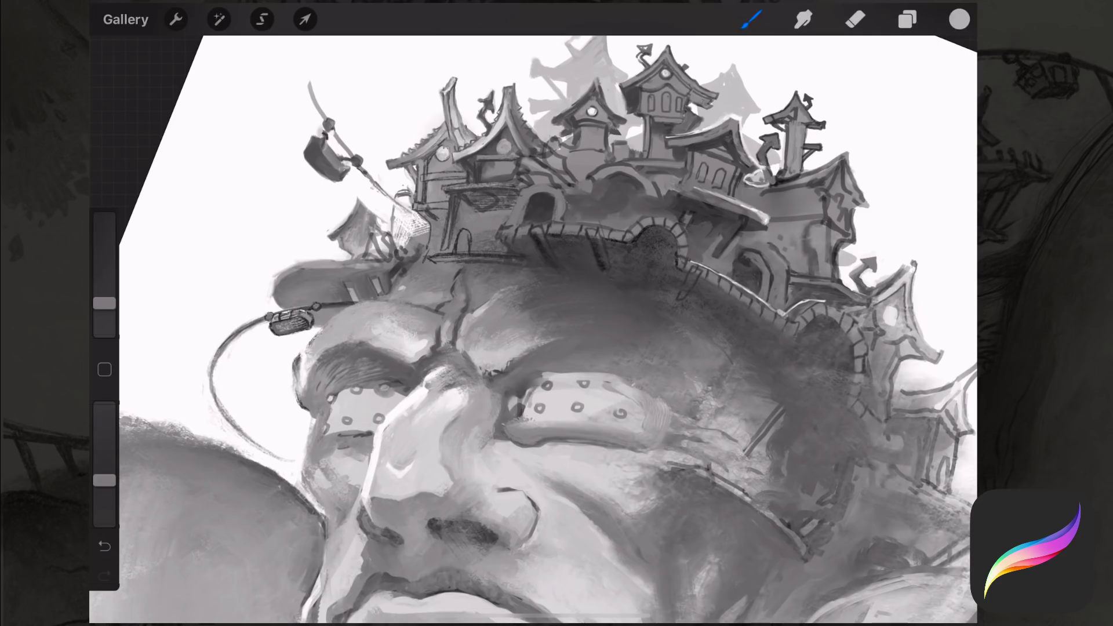
pyautogui.moveTo(400, 464); pyautogui.dragTo(441, 441)
pyautogui.moveTo(724, 319); pyautogui.dragTo(510, 261)
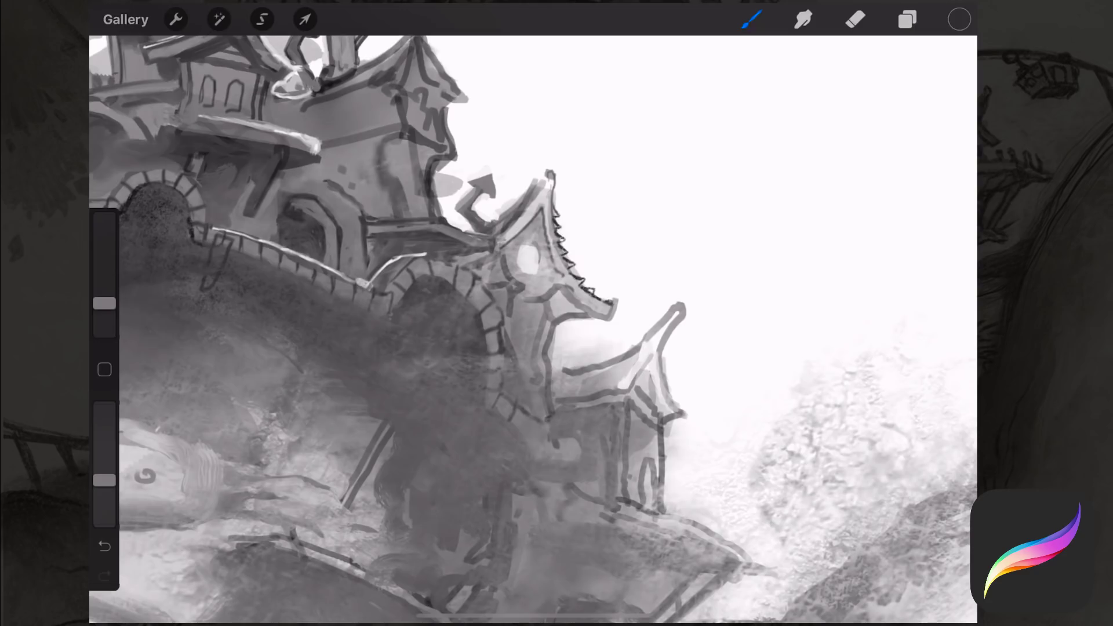
# - Ink the upper pagoda roof's edges and lower roof slopes, plus a hooked beam
pyautogui.moveTo(607, 316); pyautogui.dragTo(549, 244)
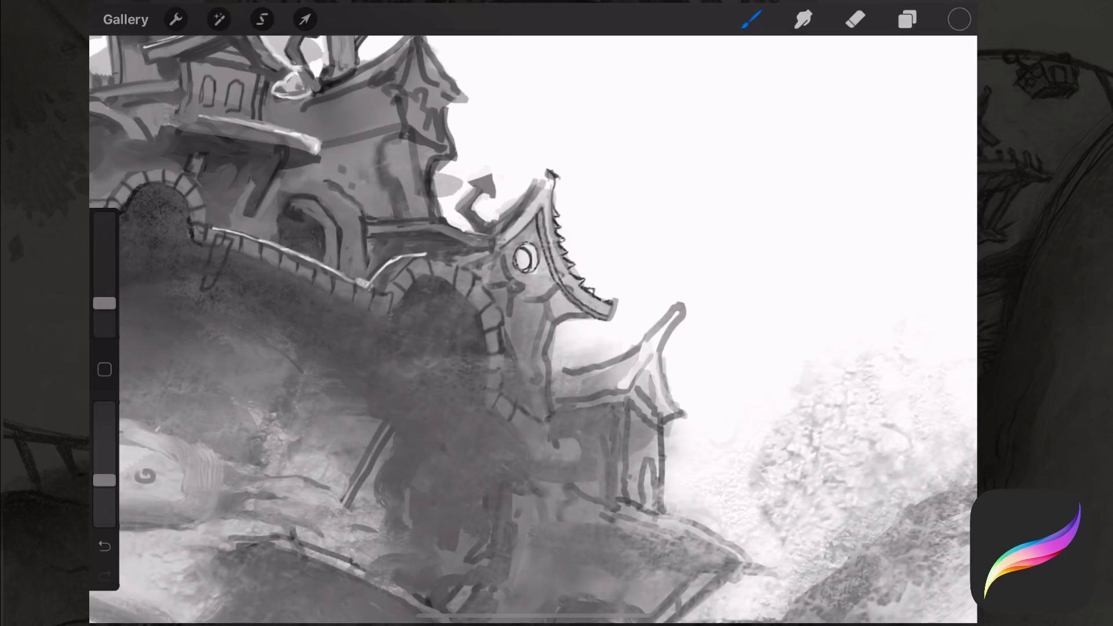
pyautogui.moveTo(554, 175); pyautogui.dragTo(560, 212)
pyautogui.moveTo(534, 186); pyautogui.dragTo(487, 227)
pyautogui.scroll(2, 580, 290)
pyautogui.moveTo(666, 285)
pyautogui.mouseDown()
pyautogui.moveTo(673, 302)
pyautogui.moveTo(648, 355)
pyautogui.moveTo(542, 376)
pyautogui.mouseUp()
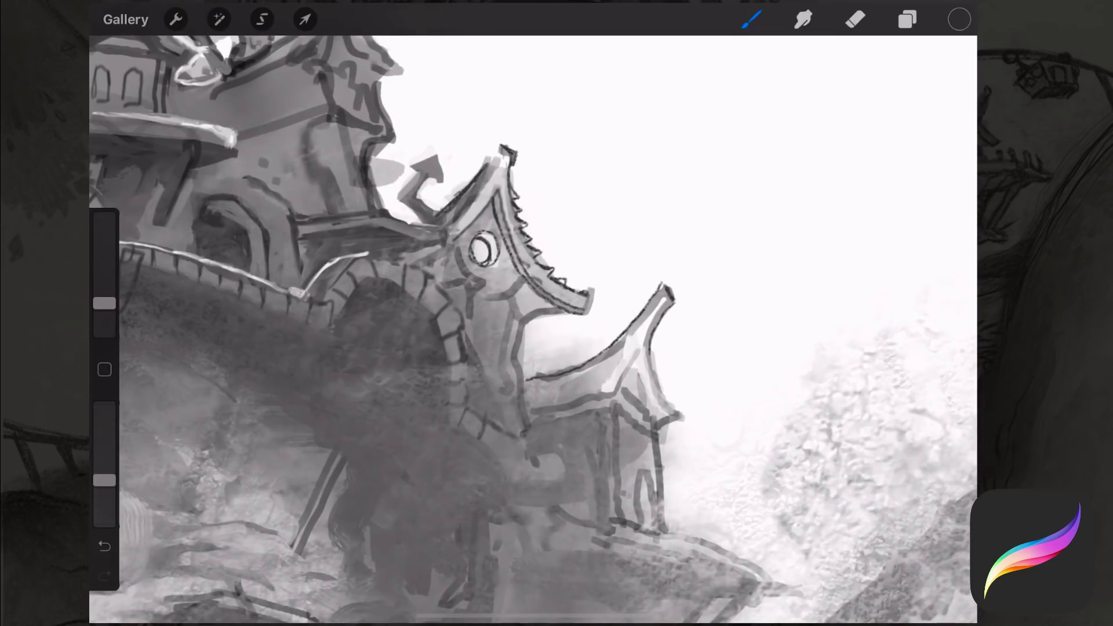
pyautogui.moveTo(644, 342)
pyautogui.mouseDown()
pyautogui.moveTo(678, 415)
pyautogui.moveTo(602, 397)
pyautogui.moveTo(660, 420)
pyautogui.mouseUp()
pyautogui.moveTo(634, 363)
pyautogui.mouseDown()
pyautogui.moveTo(696, 436)
pyautogui.moveTo(693, 426)
pyautogui.moveTo(690, 440)
pyautogui.mouseUp()
# - Trace the lower building's right wall in dark and add light wall-edge strokes and dark bracket lines
pyautogui.moveTo(658, 474); pyautogui.dragTo(656, 536)
pyautogui.click(361, 146)
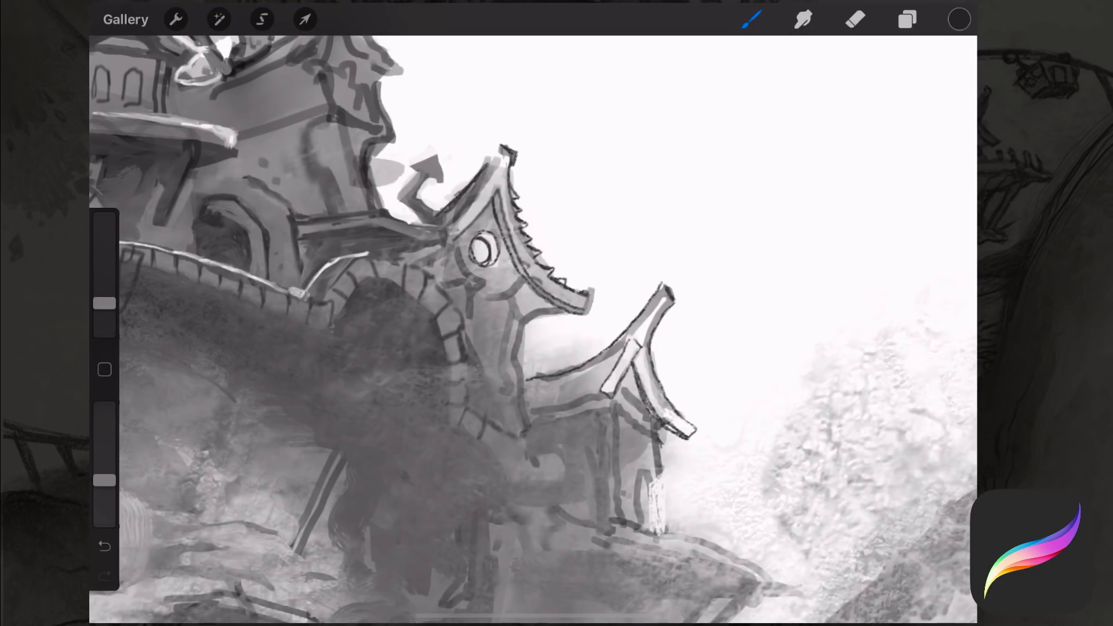
pyautogui.moveTo(652, 478)
pyautogui.mouseDown()
pyautogui.moveTo(648, 530)
pyautogui.moveTo(674, 535)
pyautogui.mouseUp()
pyautogui.moveTo(481, 249); pyautogui.dragTo(640, 426)
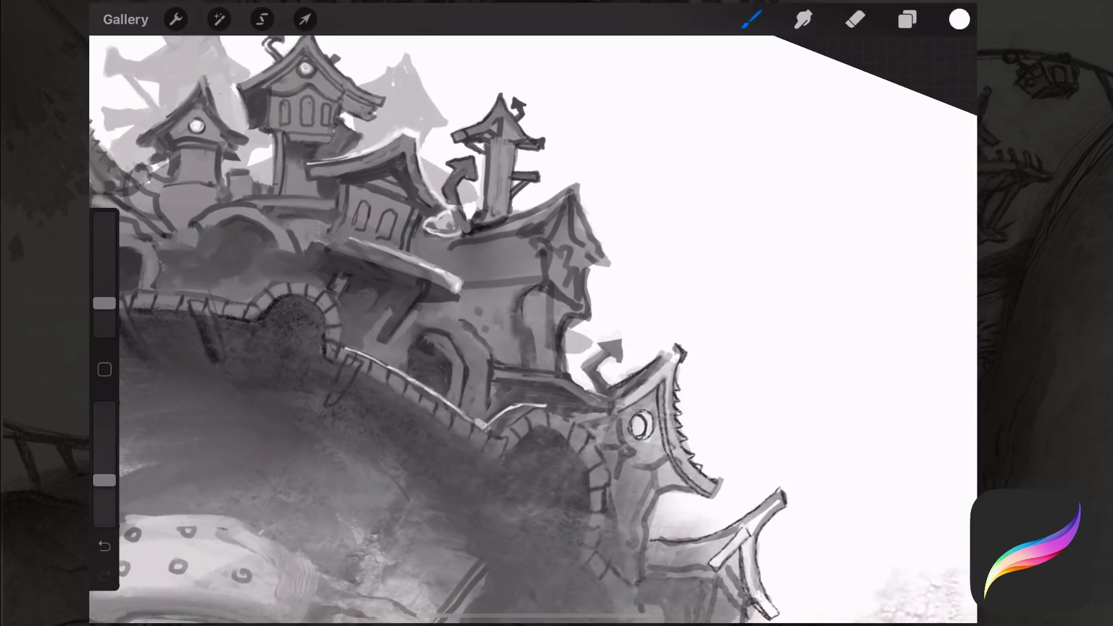
pyautogui.moveTo(587, 320)
pyautogui.mouseDown()
pyautogui.moveTo(565, 333)
pyautogui.moveTo(564, 372)
pyautogui.mouseUp()
pyautogui.click(540, 284)
pyautogui.moveTo(553, 306); pyautogui.dragTo(550, 374)
pyautogui.click(479, 206)
pyautogui.moveTo(551, 282)
pyautogui.mouseDown()
pyautogui.moveTo(587, 313)
pyautogui.moveTo(606, 310)
pyautogui.moveTo(581, 318)
pyautogui.moveTo(546, 282)
pyautogui.moveTo(462, 286)
pyautogui.moveTo(463, 296)
pyautogui.mouseUp()
# - Draw a dark vertical roof edge, hatch a tall spire tip, and fill the right eave in grey
pyautogui.click(500, 248)
pyautogui.click(552, 260)
pyautogui.moveTo(584, 258); pyautogui.dragTo(587, 305)
pyautogui.moveTo(581, 176)
pyautogui.mouseDown()
pyautogui.moveTo(585, 208)
pyautogui.moveTo(571, 185)
pyautogui.moveTo(493, 223)
pyautogui.mouseUp()
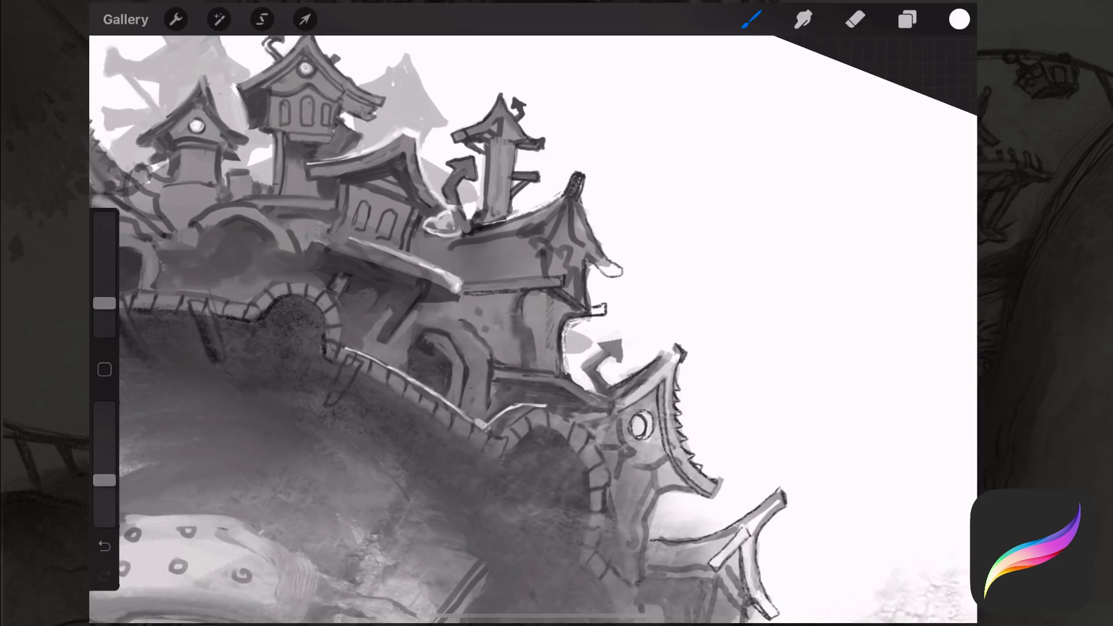
pyautogui.click(585, 207)
pyautogui.moveTo(592, 242); pyautogui.dragTo(626, 279)
pyautogui.moveTo(571, 199)
pyautogui.mouseDown()
pyautogui.moveTo(530, 238)
pyautogui.moveTo(571, 206)
pyautogui.moveTo(576, 216)
pyautogui.mouseUp()
# - Add dark detail strokes to the roof and outline the right roof eave
pyautogui.click(207, 318)
pyautogui.moveTo(580, 214)
pyautogui.mouseDown()
pyautogui.moveTo(588, 246)
pyautogui.moveTo(618, 273)
pyautogui.mouseUp()
pyautogui.moveTo(597, 238)
pyautogui.mouseDown()
pyautogui.moveTo(624, 278)
pyautogui.moveTo(569, 220)
pyautogui.moveTo(599, 262)
pyautogui.mouseUp()
pyautogui.moveTo(554, 219); pyautogui.dragTo(573, 265)
# - Add light strokes below the roof and short dark strokes on the house walls
pyautogui.click(583, 245)
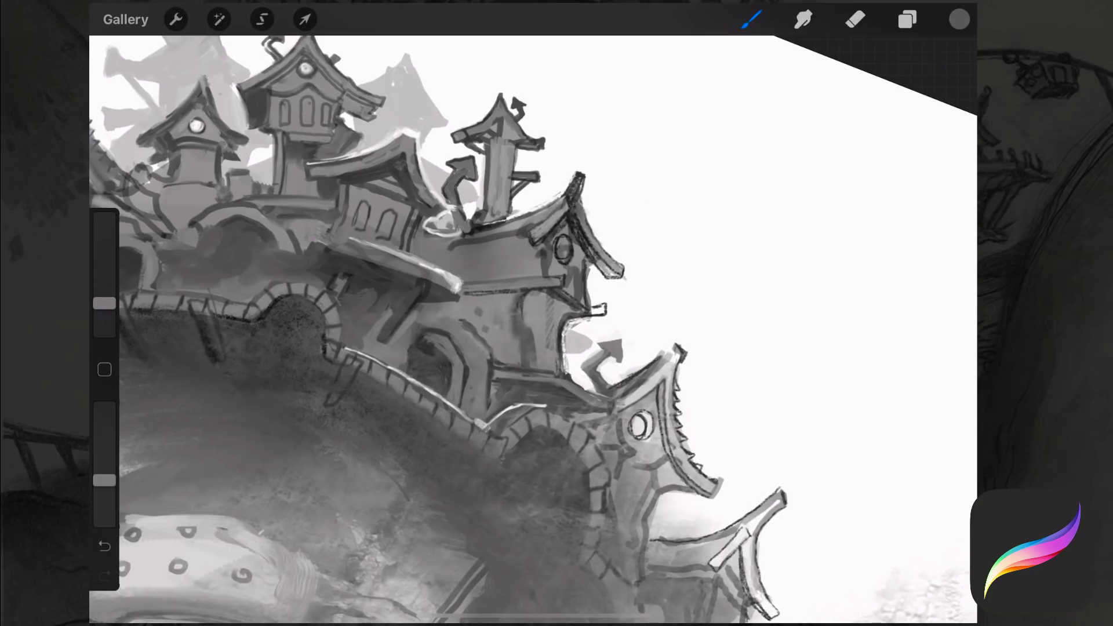
pyautogui.click(578, 229)
pyautogui.moveTo(568, 266); pyautogui.dragTo(577, 299)
pyautogui.click(574, 201)
pyautogui.moveTo(574, 248); pyautogui.dragTo(580, 284)
pyautogui.moveTo(577, 267); pyautogui.dragTo(574, 301)
pyautogui.moveTo(543, 241); pyautogui.dragTo(528, 280)
pyautogui.moveTo(532, 246); pyautogui.dragTo(530, 280)
# - Outline a small window and a diamond shape on the wall, with dark edge lines
pyautogui.moveTo(522, 348); pyautogui.dragTo(493, 261)
pyautogui.moveTo(529, 210); pyautogui.dragTo(530, 226)
pyautogui.moveTo(530, 210); pyautogui.dragTo(555, 216)
pyautogui.moveTo(477, 254)
pyautogui.mouseDown()
pyautogui.moveTo(464, 262)
pyautogui.moveTo(577, 241)
pyautogui.mouseUp()
pyautogui.moveTo(521, 348); pyautogui.dragTo(441, 244)
pyautogui.moveTo(476, 319)
pyautogui.mouseDown()
pyautogui.moveTo(549, 240)
pyautogui.moveTo(472, 321)
pyautogui.mouseUp()
# - Ink the diagonal beam and wall edge dark and hatch shadow under the tower roof
pyautogui.click(960, 19)
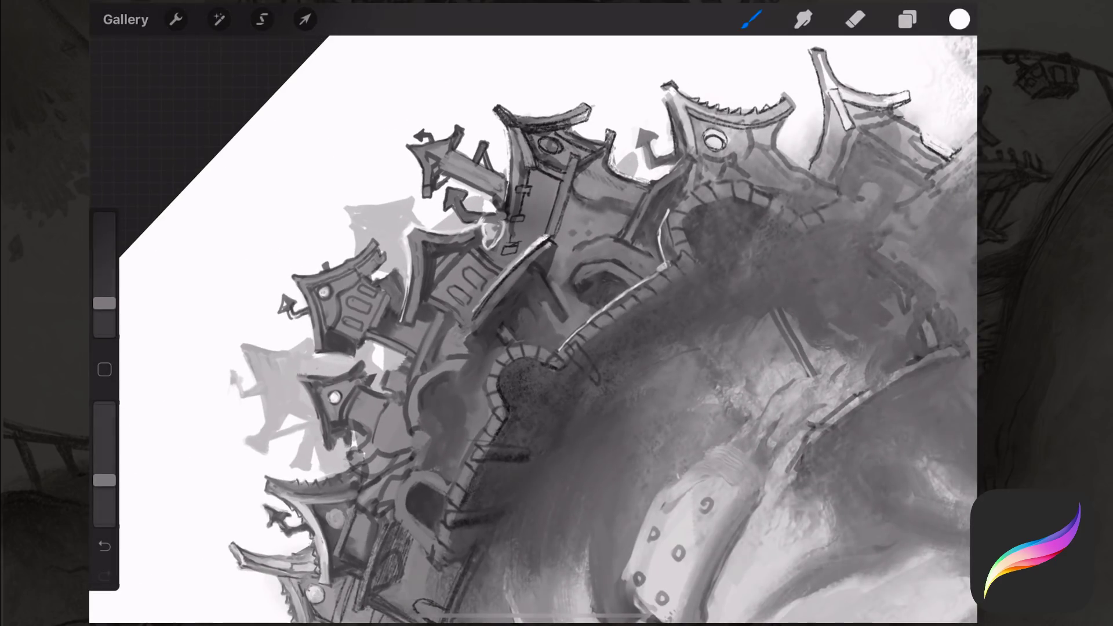
pyautogui.scroll(5, 522, 290)
pyautogui.click(529, 194)
pyautogui.moveTo(423, 301)
pyautogui.mouseDown()
pyautogui.moveTo(542, 191)
pyautogui.moveTo(476, 249)
pyautogui.mouseUp()
pyautogui.moveTo(531, 223)
pyautogui.mouseDown()
pyautogui.moveTo(420, 333)
pyautogui.moveTo(485, 275)
pyautogui.mouseUp()
pyautogui.moveTo(487, 261)
pyautogui.mouseDown()
pyautogui.moveTo(360, 185)
pyautogui.moveTo(453, 209)
pyautogui.mouseUp()
pyautogui.moveTo(589, 243); pyautogui.dragTo(585, 333)
pyautogui.moveTo(600, 240); pyautogui.dragTo(653, 275)
pyautogui.moveTo(681, 224)
pyautogui.mouseDown()
pyautogui.moveTo(664, 239)
pyautogui.moveTo(665, 229)
pyautogui.mouseUp()
# - Paint white inside the tower window and sample a darker roof tone
pyautogui.click(735, 249)
pyautogui.moveTo(642, 187); pyautogui.dragTo(641, 207)
pyautogui.click(653, 129)
pyautogui.click(653, 136)
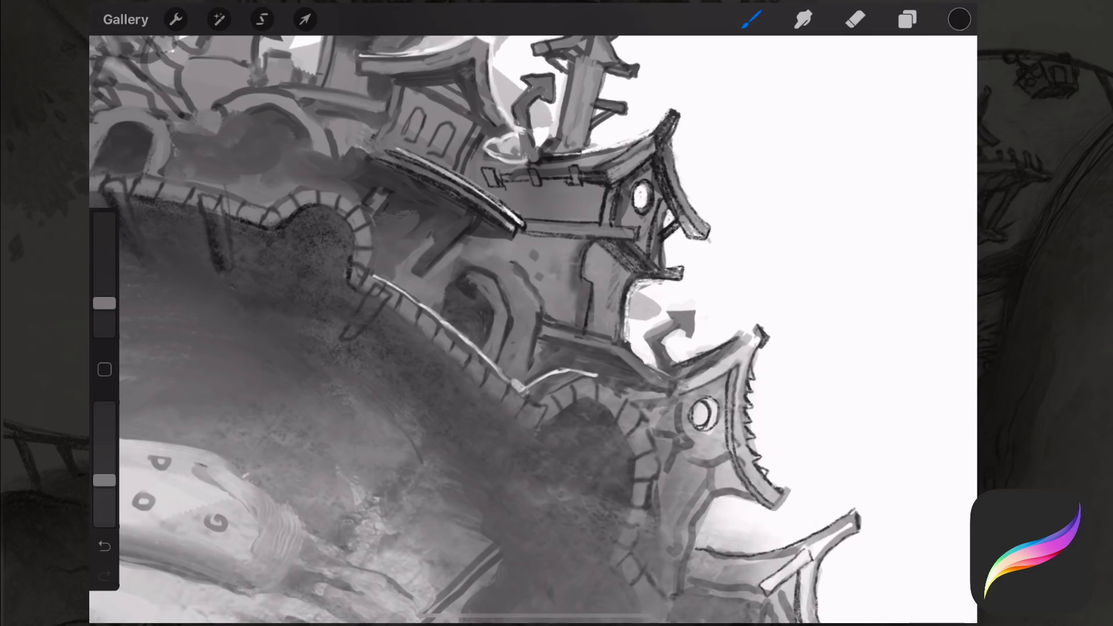
# - Brighten the grey silhouette's edge with white and add a short grey stroke
pyautogui.moveTo(640, 198); pyautogui.dragTo(586, 389)
pyautogui.click(534, 298)
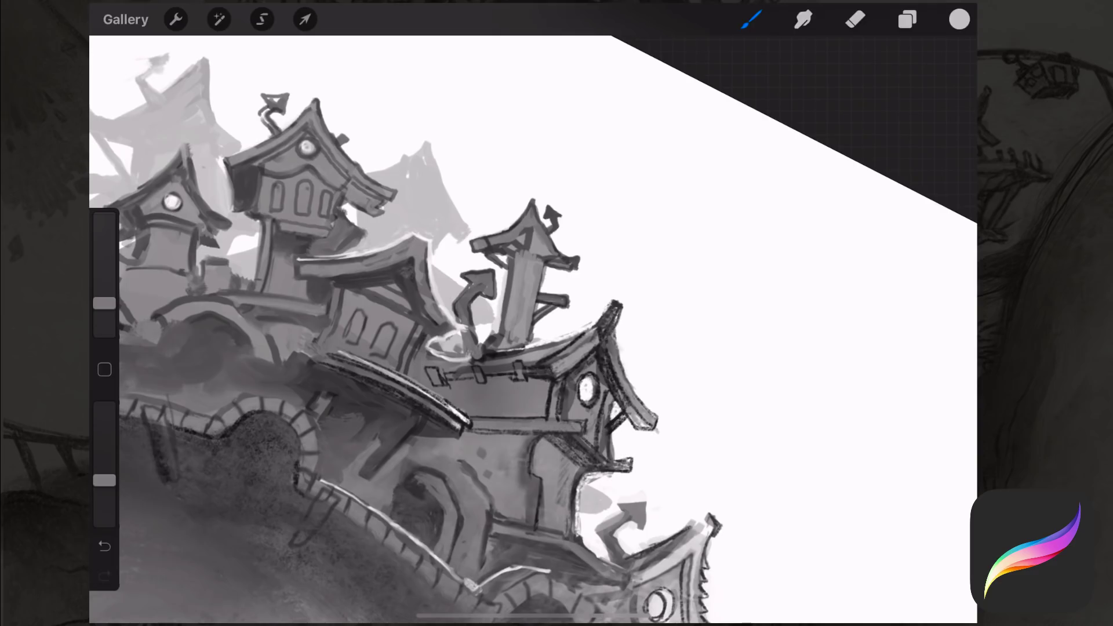
pyautogui.click(489, 159)
pyautogui.moveTo(458, 162); pyautogui.dragTo(464, 230)
pyautogui.moveTo(446, 192); pyautogui.dragTo(464, 235)
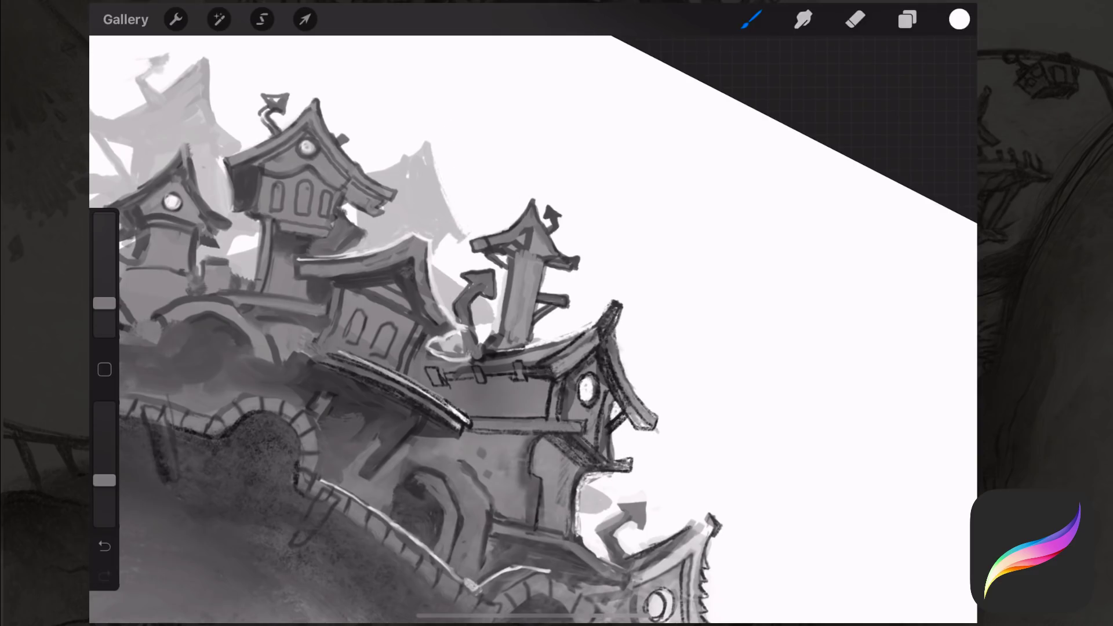
pyautogui.moveTo(377, 157)
pyautogui.mouseDown()
pyautogui.moveTo(377, 171)
pyautogui.moveTo(391, 145)
pyautogui.mouseUp()
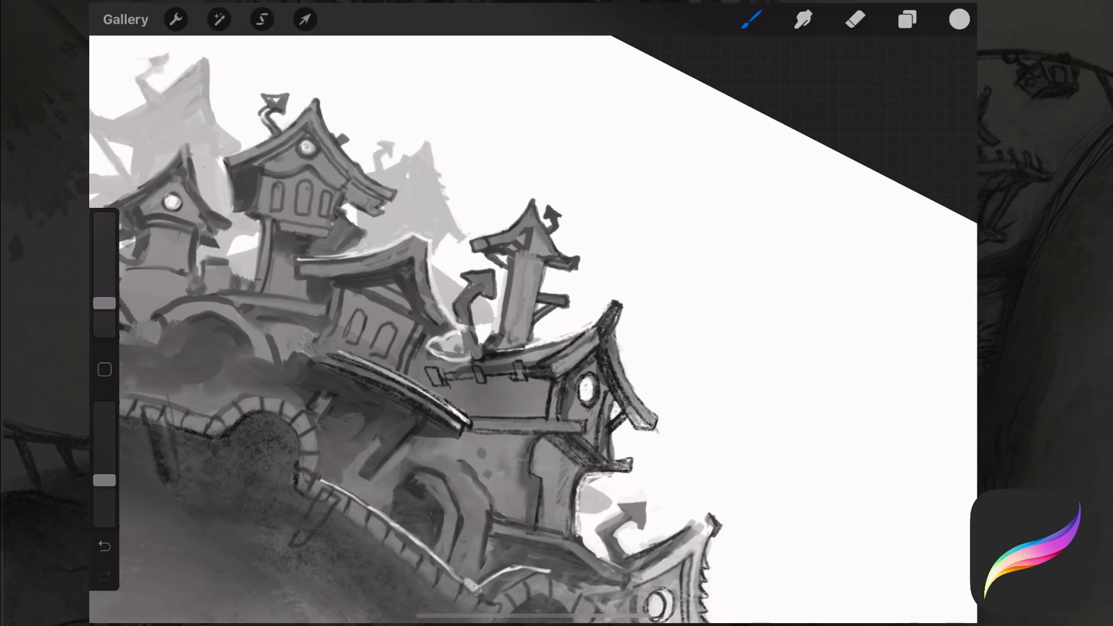
pyautogui.click(959, 19)
pyautogui.moveTo(406, 197); pyautogui.dragTo(411, 194)
# - Paint light grey down the tower, undo a stray circle, and ink the tower's edges
pyautogui.moveTo(510, 261); pyautogui.dragTo(504, 347)
pyautogui.click(499, 222)
pyautogui.moveTo(539, 229)
pyautogui.mouseDown()
pyautogui.moveTo(536, 257)
pyautogui.moveTo(522, 259)
pyautogui.mouseUp()
pyautogui.hotkey('ctrl', 'z')
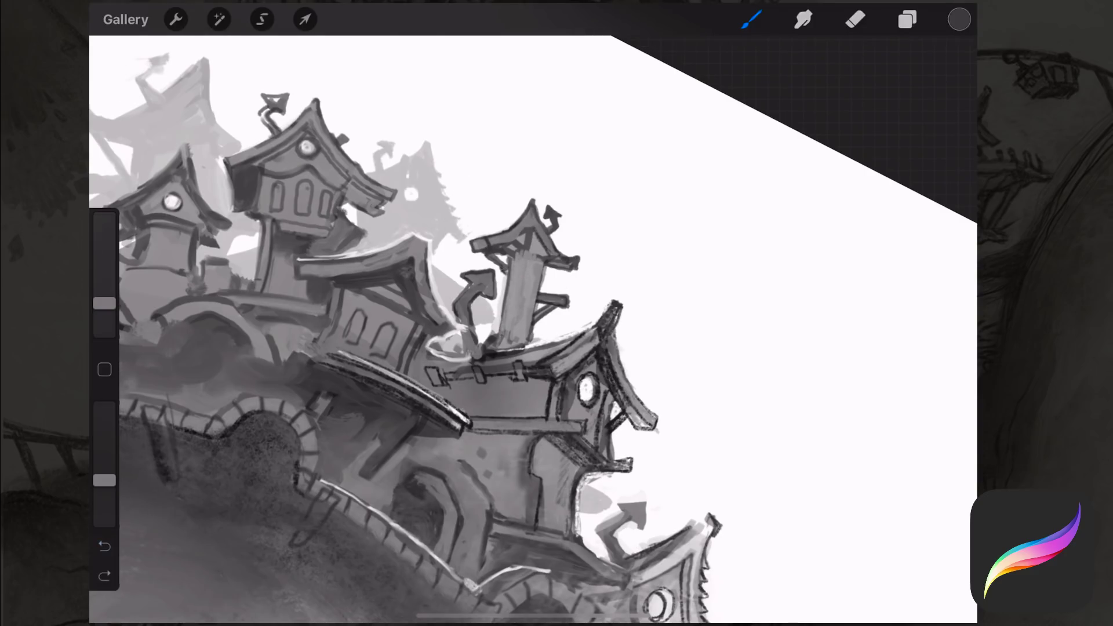
pyautogui.moveTo(547, 264); pyautogui.dragTo(504, 343)
pyautogui.moveTo(505, 298)
pyautogui.mouseDown()
pyautogui.moveTo(503, 332)
pyautogui.moveTo(487, 316)
pyautogui.mouseUp()
# - Darken the small arrow sign and add a dark stroke atop its post
pyautogui.click(548, 348)
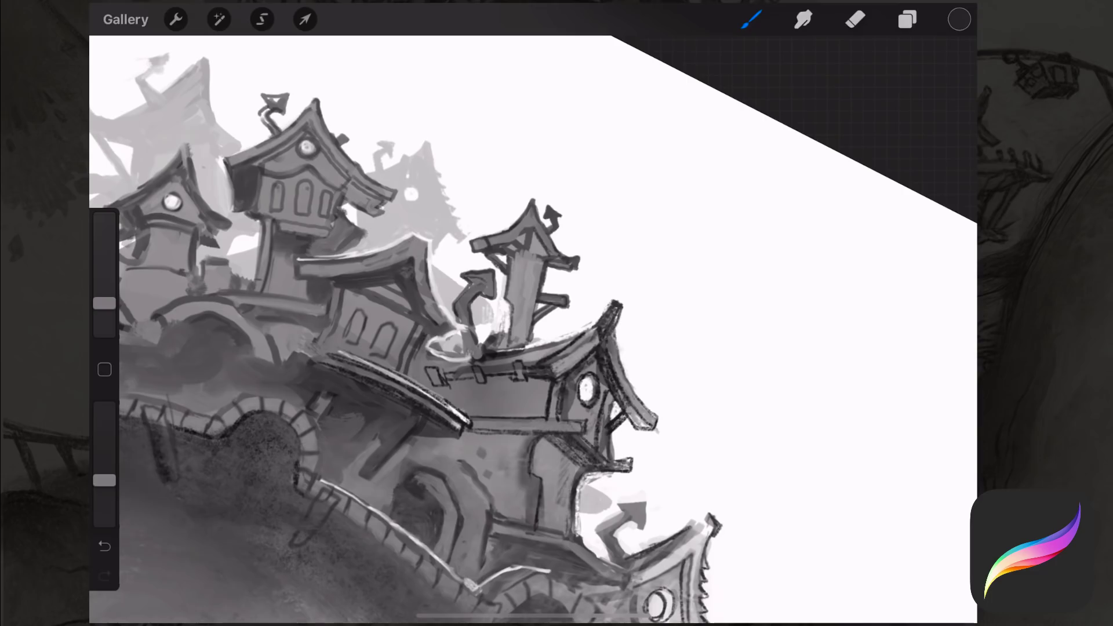
pyautogui.moveTo(482, 284); pyautogui.dragTo(471, 355)
pyautogui.click(485, 280)
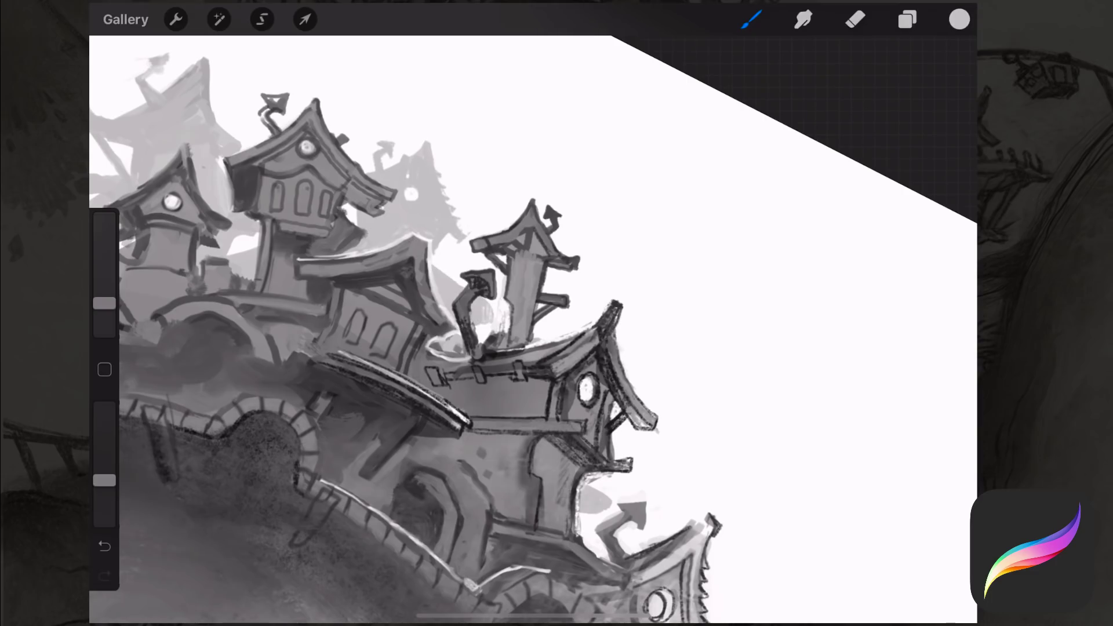
pyautogui.click(511, 241)
pyautogui.moveTo(513, 254)
pyautogui.mouseDown()
pyautogui.moveTo(539, 264)
pyautogui.moveTo(517, 287)
pyautogui.moveTo(524, 276)
pyautogui.mouseUp()
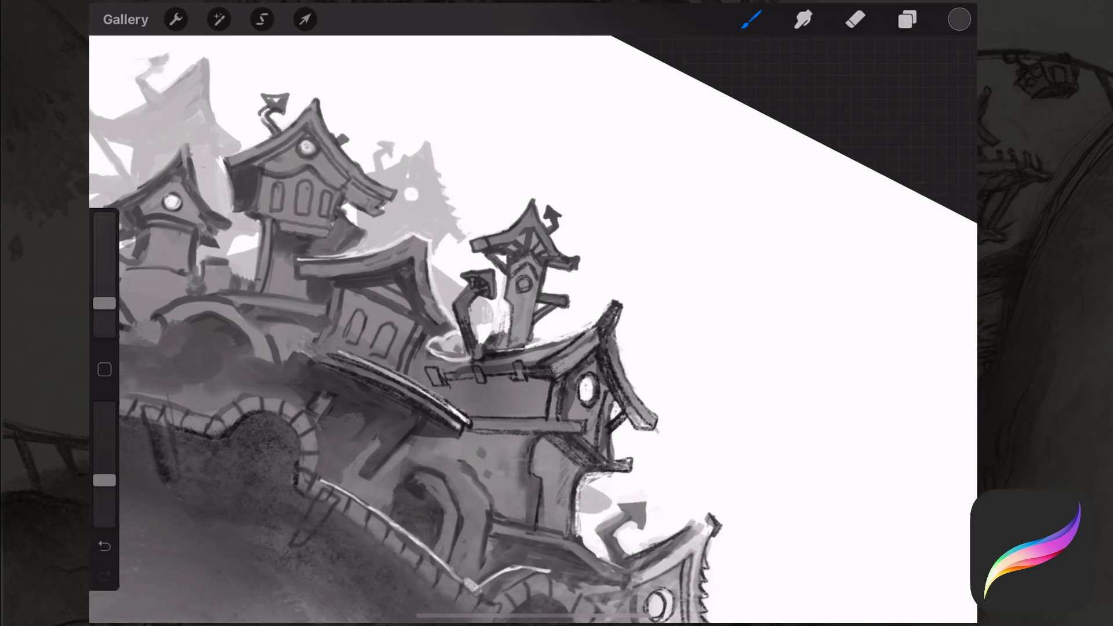
pyautogui.scroll(3, 464, 290)
pyautogui.click(480, 258)
# - Darken the curved post, draw a row of posts and a ridge line on the roof, and outline the tower
pyautogui.moveTo(487, 392); pyautogui.dragTo(494, 351)
pyautogui.moveTo(491, 389); pyautogui.dragTo(489, 337)
pyautogui.scroll(-3, 534, 324)
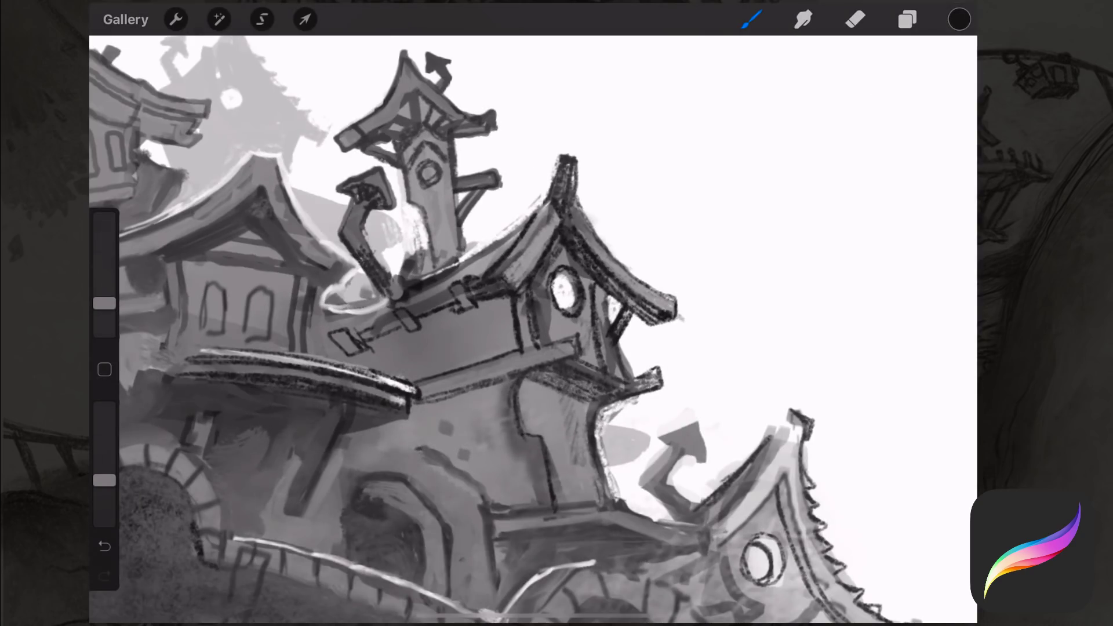
pyautogui.moveTo(484, 263); pyautogui.dragTo(493, 258)
pyautogui.moveTo(495, 256); pyautogui.dragTo(490, 222)
pyautogui.moveTo(466, 256); pyautogui.dragTo(515, 219)
pyautogui.moveTo(509, 227)
pyautogui.mouseDown()
pyautogui.moveTo(510, 204)
pyautogui.moveTo(536, 203)
pyautogui.moveTo(532, 188)
pyautogui.mouseUp()
pyautogui.moveTo(453, 156); pyautogui.dragTo(467, 251)
# - Lighten the small bracket roof and add a narrow highlight on the tower wall
pyautogui.click(959, 19)
pyautogui.moveTo(348, 180); pyautogui.dragTo(377, 175)
pyautogui.scroll(-5, 533, 331)
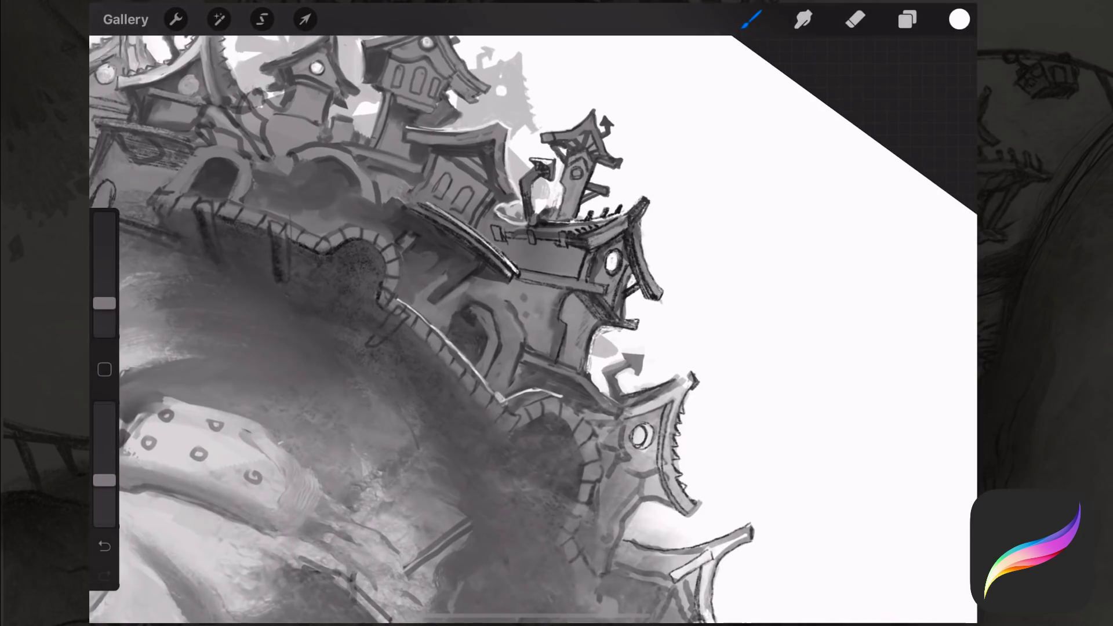
pyautogui.moveTo(559, 256); pyautogui.dragTo(564, 271)
pyautogui.moveTo(541, 201); pyautogui.dragTo(541, 200)
pyautogui.moveTo(566, 255)
pyautogui.mouseDown()
pyautogui.moveTo(565, 273)
pyautogui.moveTo(539, 266)
pyautogui.mouseUp()
pyautogui.click(959, 20)
# - Add white near the lower roof, a dark roof-tip stroke, and ink the wall edge under the roof
pyautogui.moveTo(613, 261); pyautogui.dragTo(565, 250)
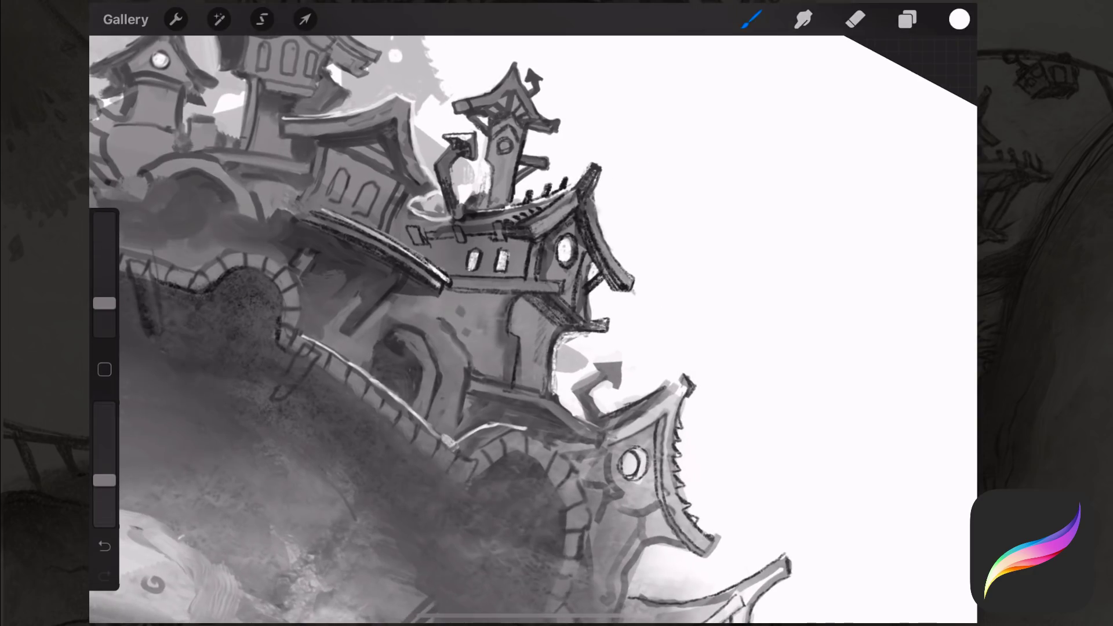
pyautogui.moveTo(569, 194); pyautogui.dragTo(569, 194)
pyautogui.moveTo(501, 296)
pyautogui.mouseDown()
pyautogui.moveTo(506, 383)
pyautogui.moveTo(601, 365)
pyautogui.moveTo(620, 391)
pyautogui.moveTo(623, 429)
pyautogui.mouseUp()
pyautogui.click(650, 371)
pyautogui.moveTo(667, 386)
pyautogui.mouseDown()
pyautogui.moveTo(609, 438)
pyautogui.moveTo(675, 310)
pyautogui.mouseUp()
pyautogui.moveTo(522, 319)
pyautogui.mouseDown()
pyautogui.moveTo(510, 325)
pyautogui.moveTo(510, 301)
pyautogui.mouseUp()
pyautogui.click(556, 153)
pyautogui.moveTo(547, 145); pyautogui.dragTo(548, 125)
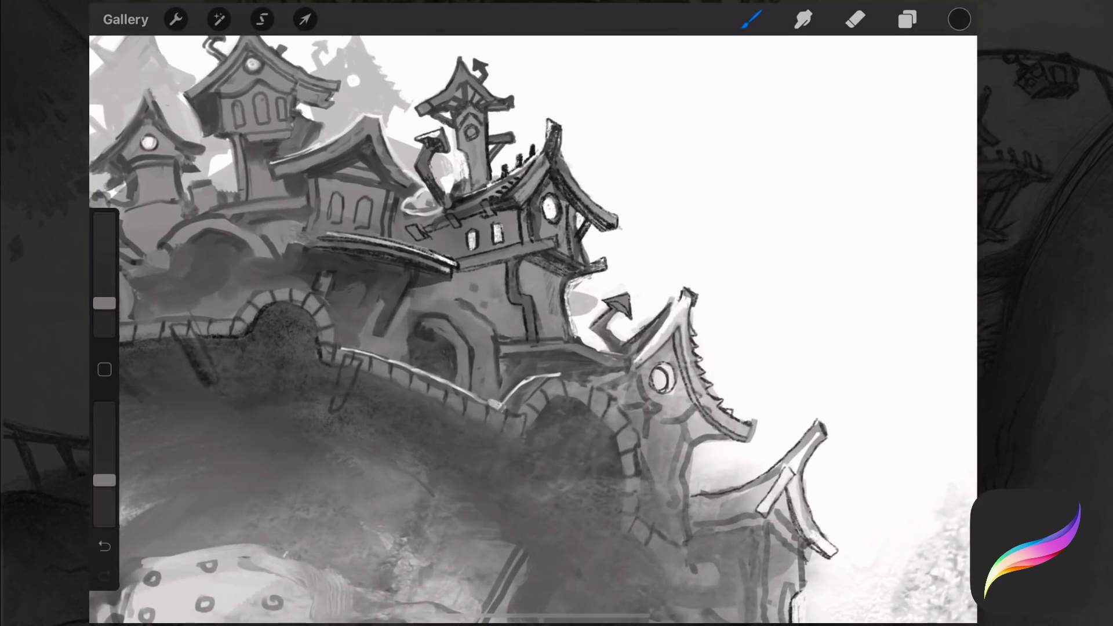
pyautogui.moveTo(569, 275); pyautogui.dragTo(559, 336)
# - Add small dark and light strokes on the wall under the balcony
pyautogui.moveTo(408, 290)
pyautogui.mouseDown()
pyautogui.moveTo(464, 304)
pyautogui.moveTo(475, 333)
pyautogui.mouseUp()
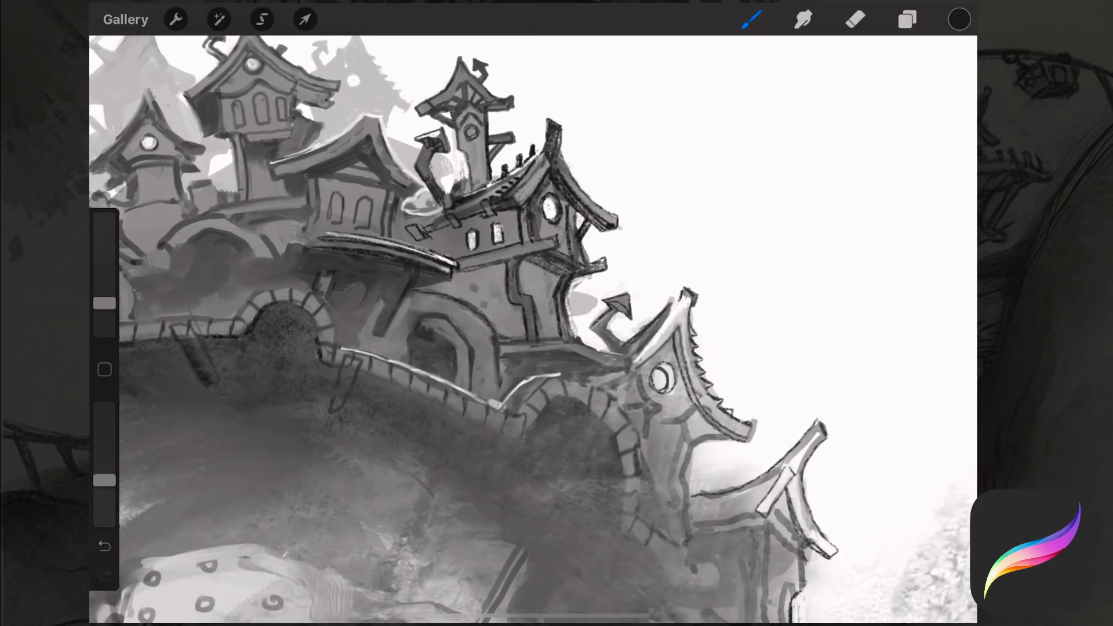
pyautogui.moveTo(490, 313); pyautogui.dragTo(458, 337)
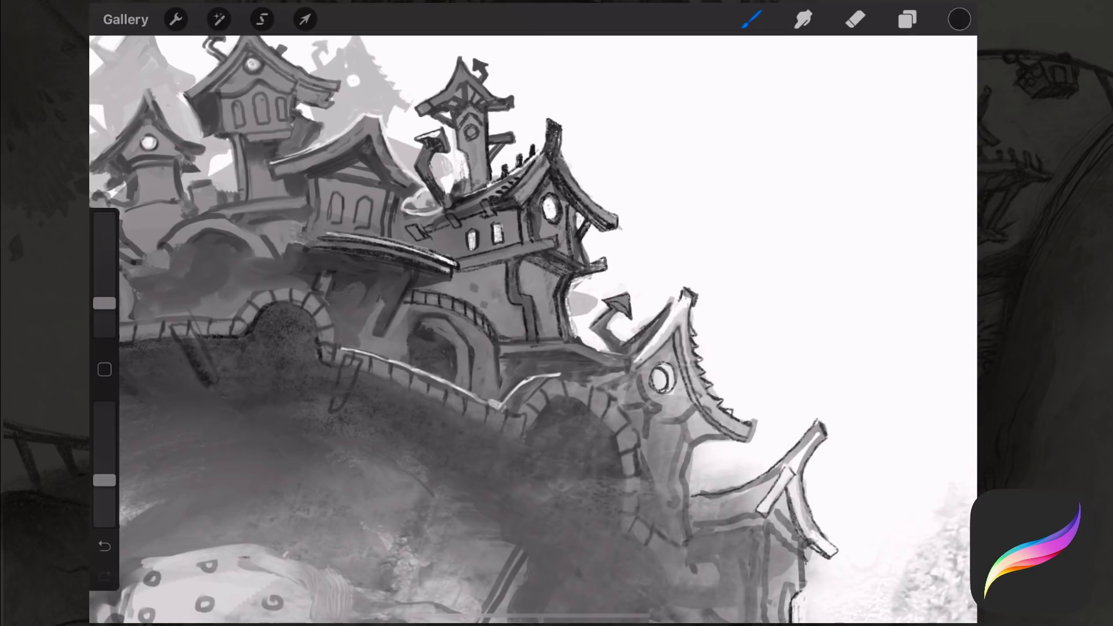
pyautogui.moveTo(496, 314); pyautogui.dragTo(489, 333)
pyautogui.click(482, 325)
pyautogui.moveTo(449, 316)
pyautogui.mouseDown()
pyautogui.moveTo(414, 317)
pyautogui.moveTo(408, 329)
pyautogui.moveTo(444, 328)
pyautogui.moveTo(462, 349)
pyautogui.mouseUp()
# - Lighten the arch interior and shade its left inner edge and the adjoining wall
pyautogui.click(428, 305)
pyautogui.moveTo(442, 310)
pyautogui.mouseDown()
pyautogui.moveTo(412, 320)
pyautogui.moveTo(399, 361)
pyautogui.moveTo(417, 311)
pyautogui.moveTo(451, 312)
pyautogui.moveTo(478, 346)
pyautogui.moveTo(481, 398)
pyautogui.mouseUp()
pyautogui.click(418, 308)
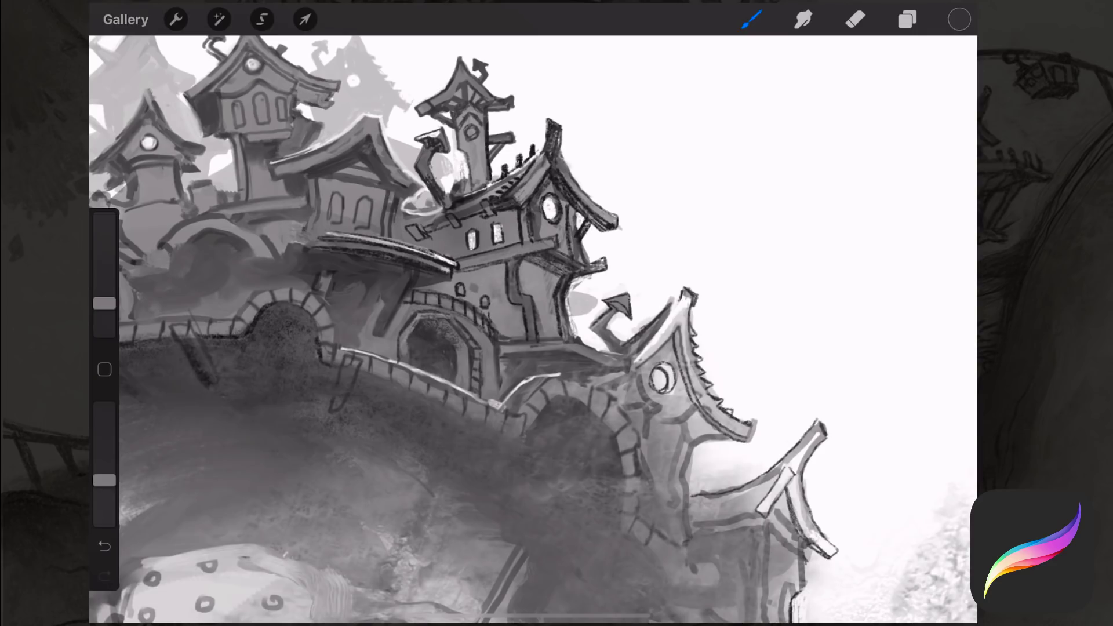
pyautogui.moveTo(407, 331); pyautogui.dragTo(405, 353)
pyautogui.moveTo(394, 284); pyautogui.dragTo(377, 336)
pyautogui.click(347, 126)
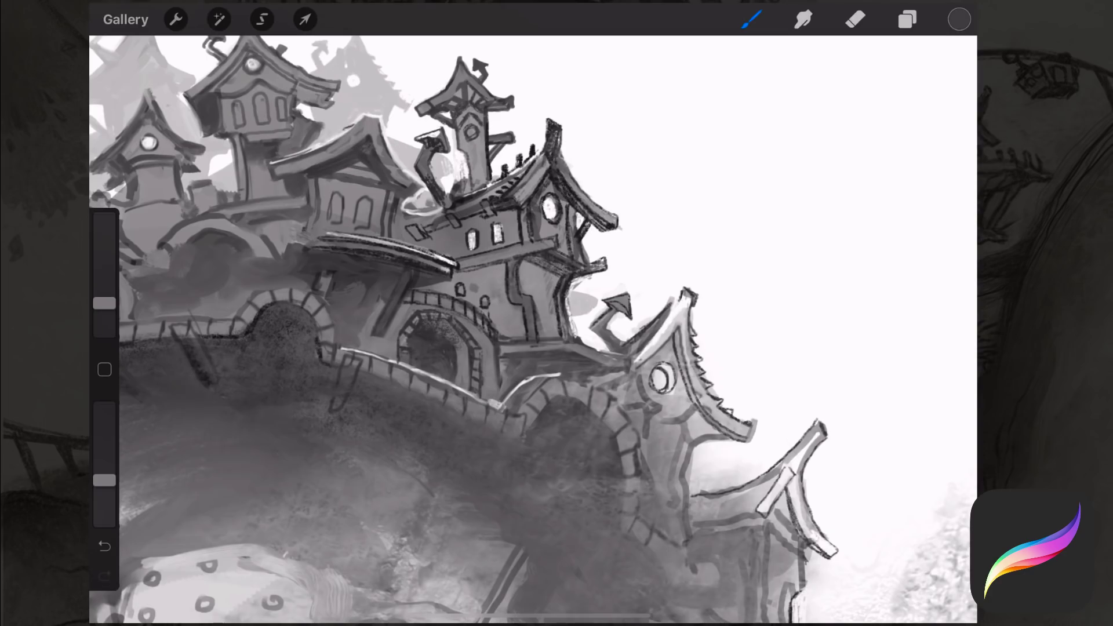
pyautogui.scroll(-5, 533, 331)
pyautogui.scroll(-3, 533, 331)
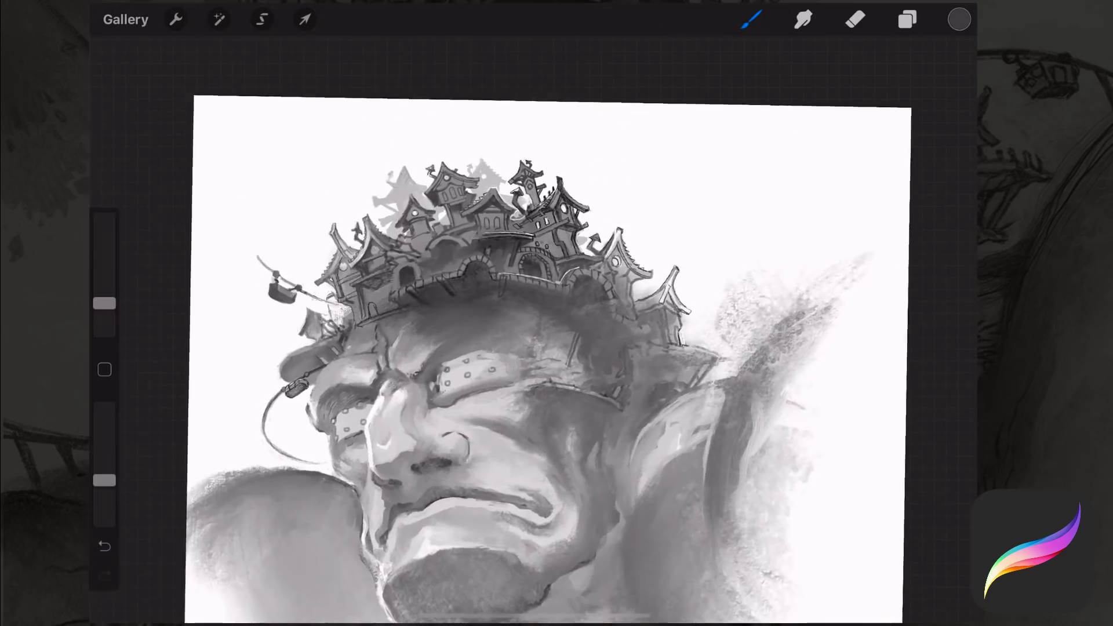